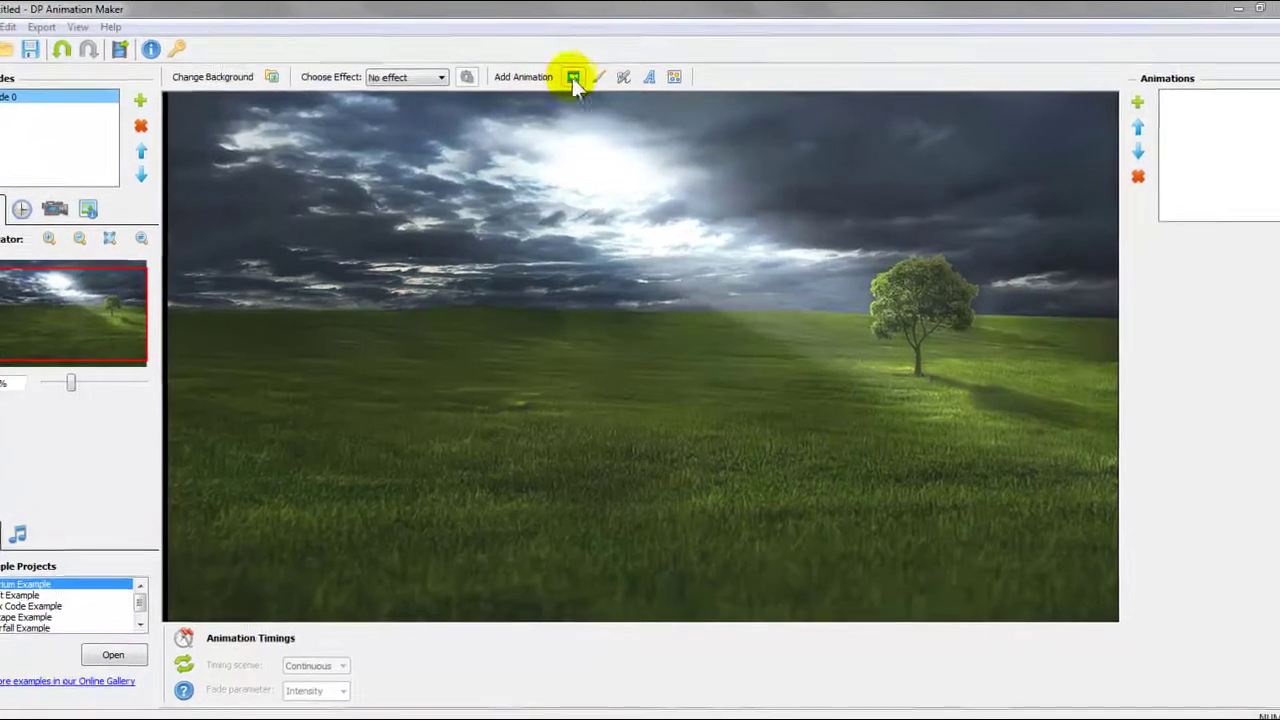
Add the Weather > Cloud 1 animation over the stormy field and raise its count to 4
click(573, 78)
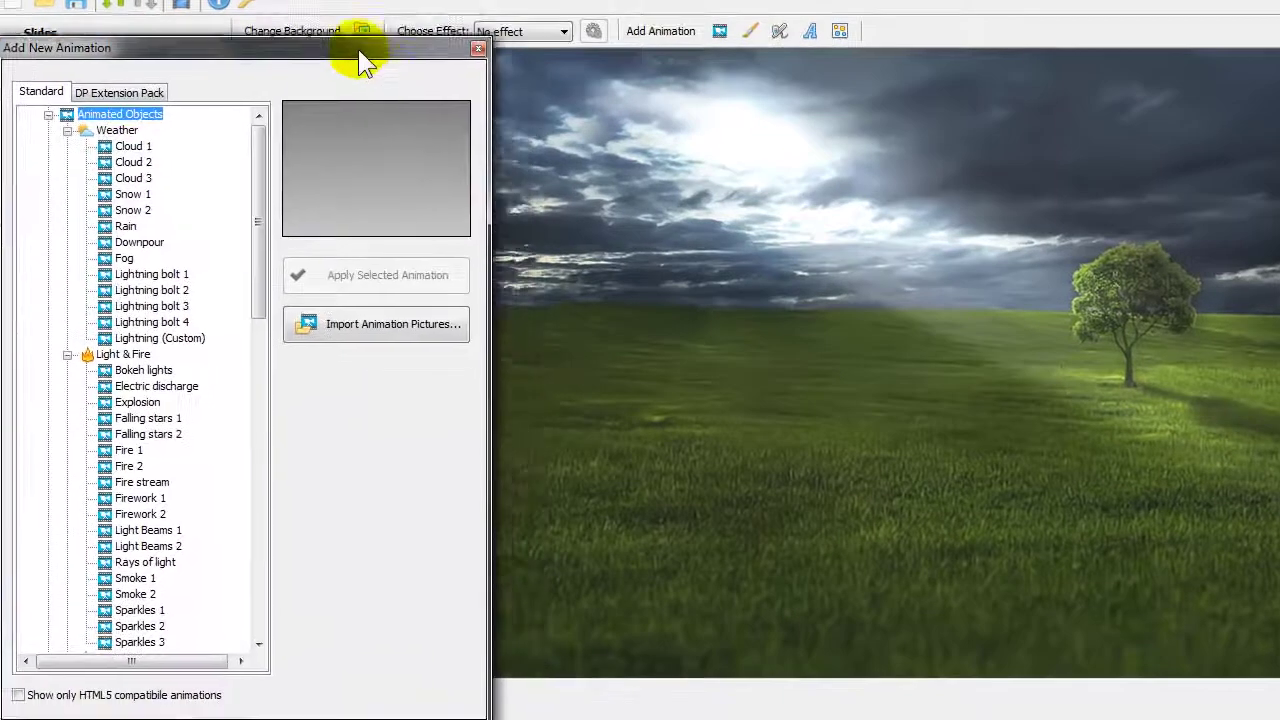
drag(360, 52, 344, 31)
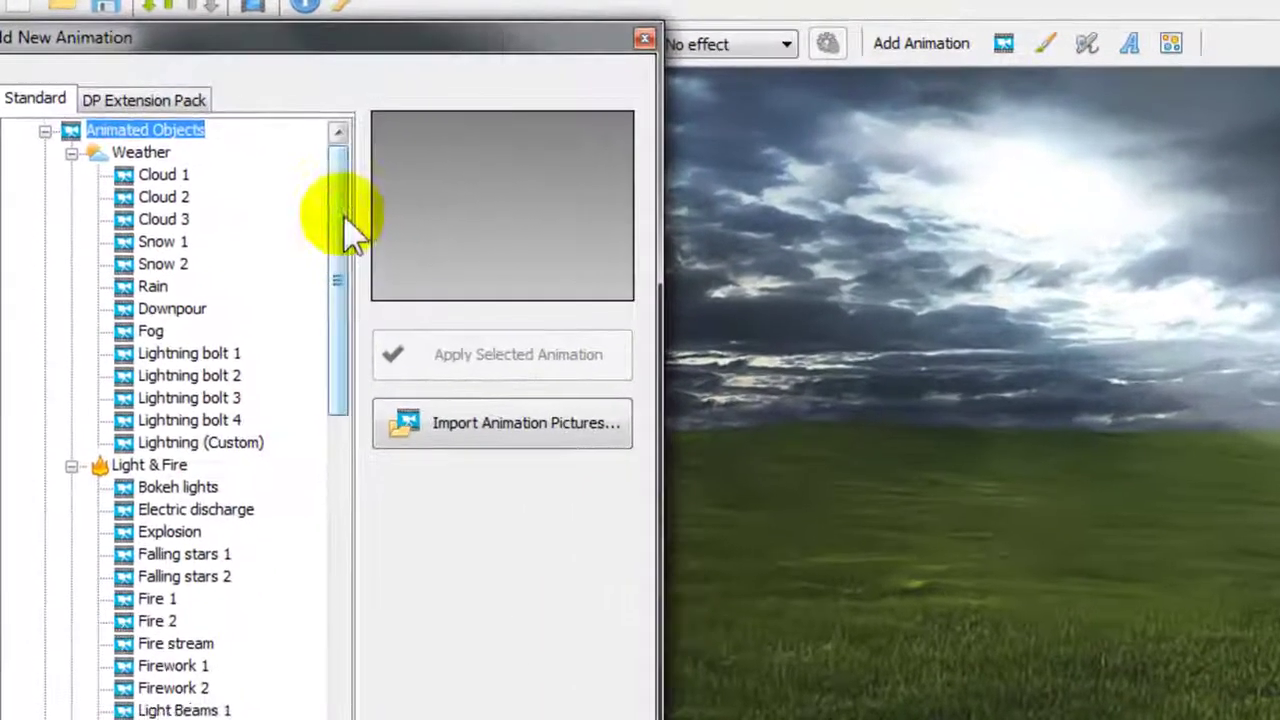
drag(335, 217, 340, 165)
click(160, 200)
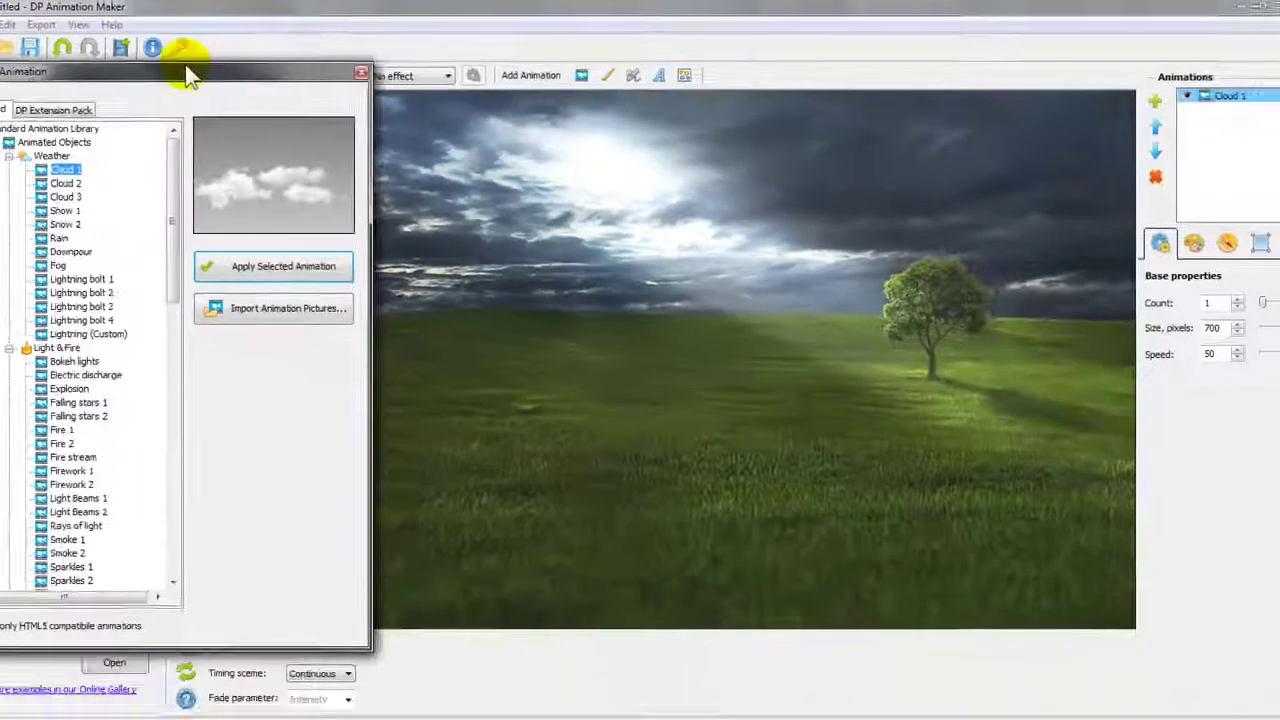
drag(369, 37, 225, 259)
drag(100, 207, 96, 127)
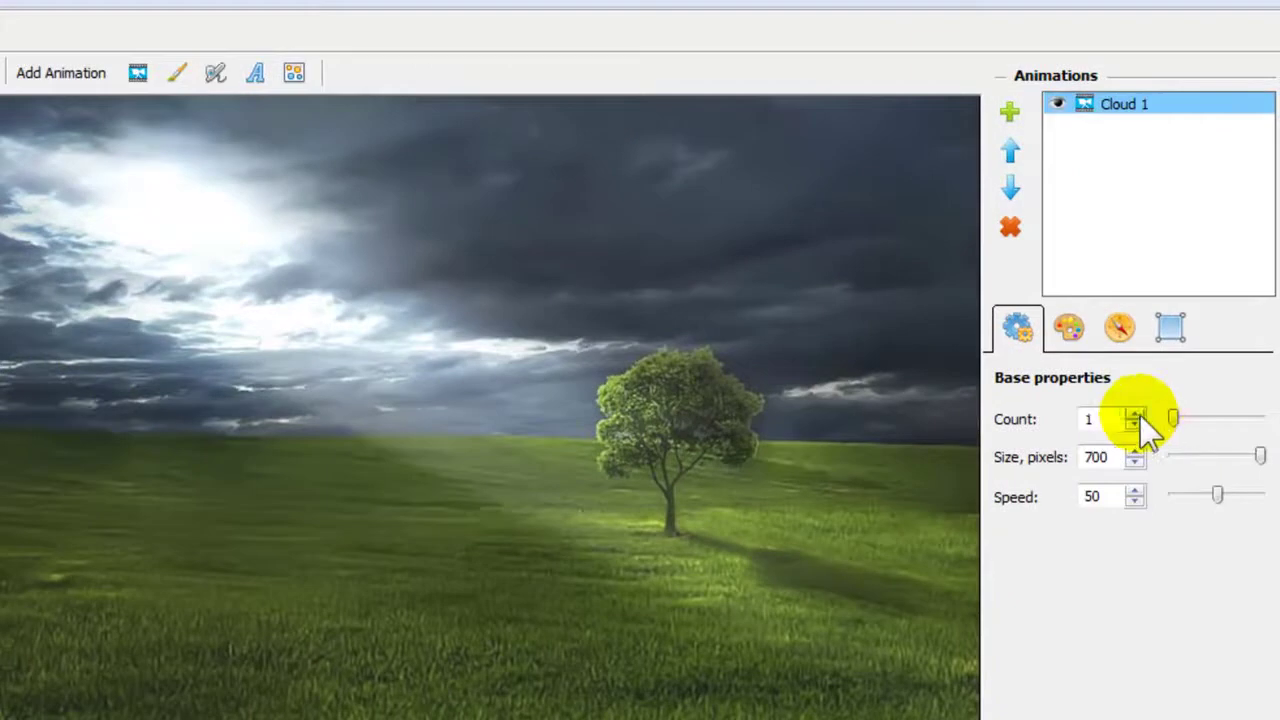
click(1135, 413)
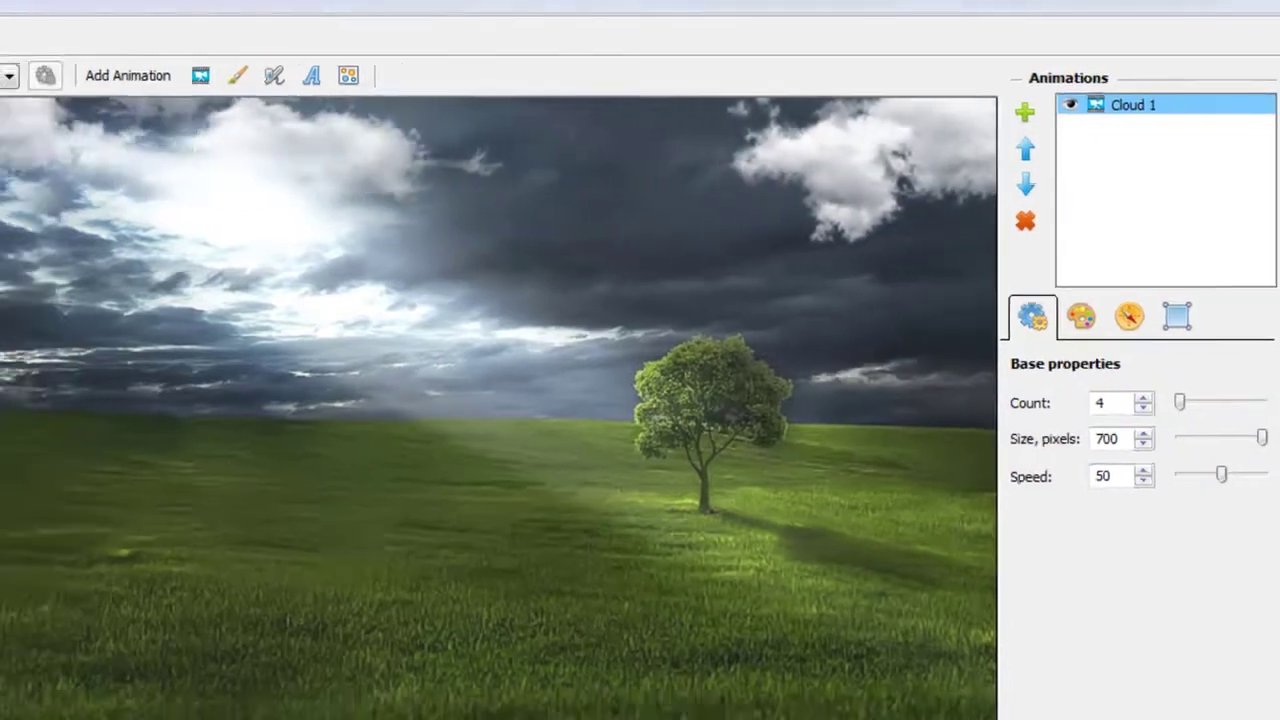
click(20, 215)
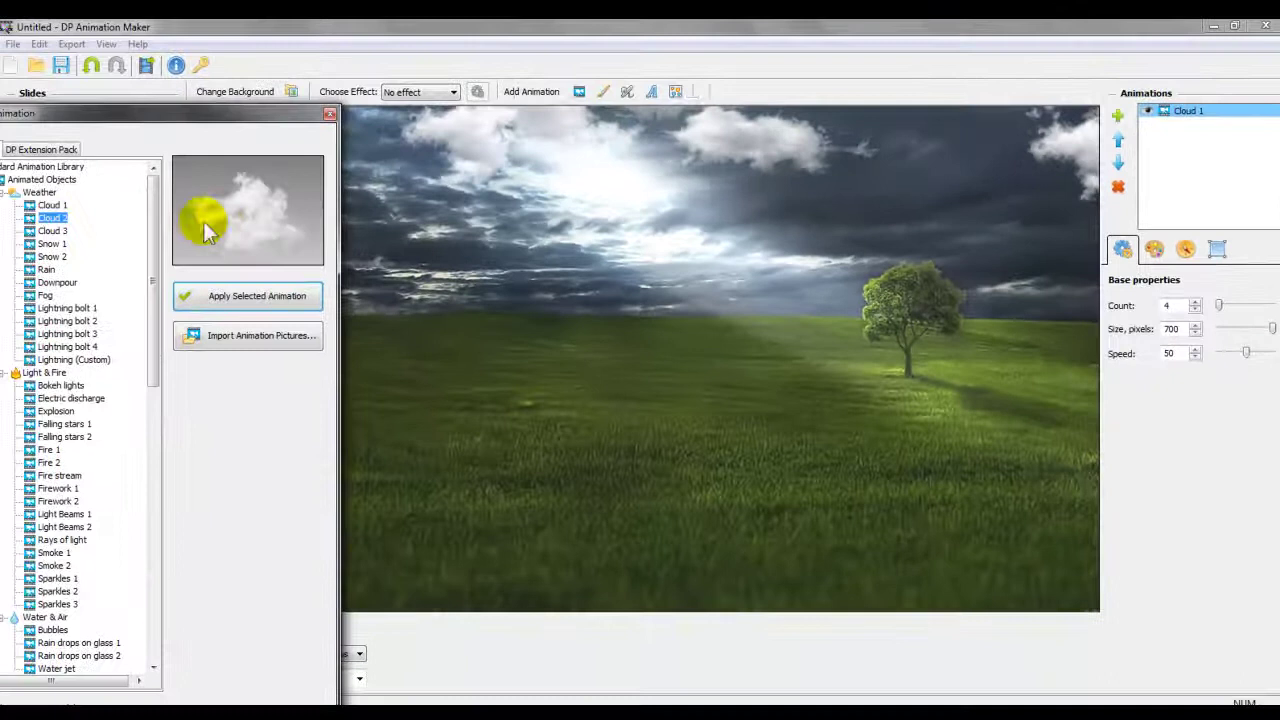
Add Rain over the field with raindrop size raised to 500 pixels
double_click(48, 270)
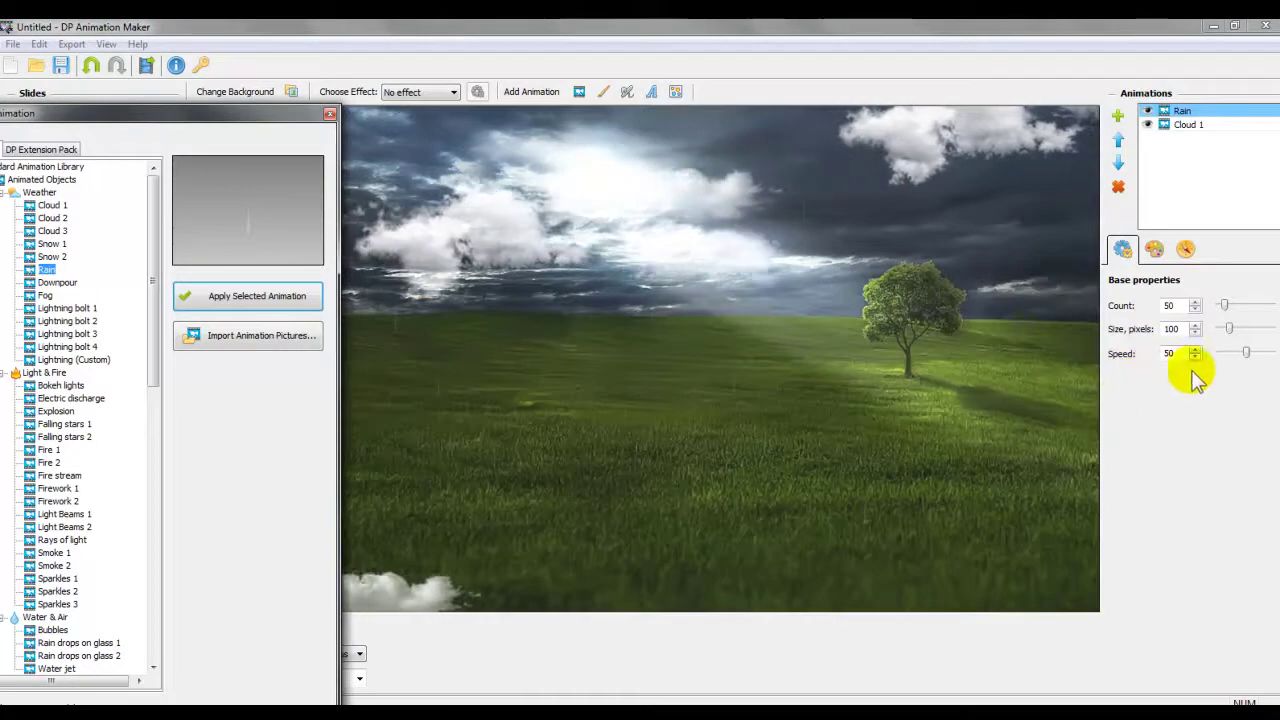
drag(1231, 330, 1274, 331)
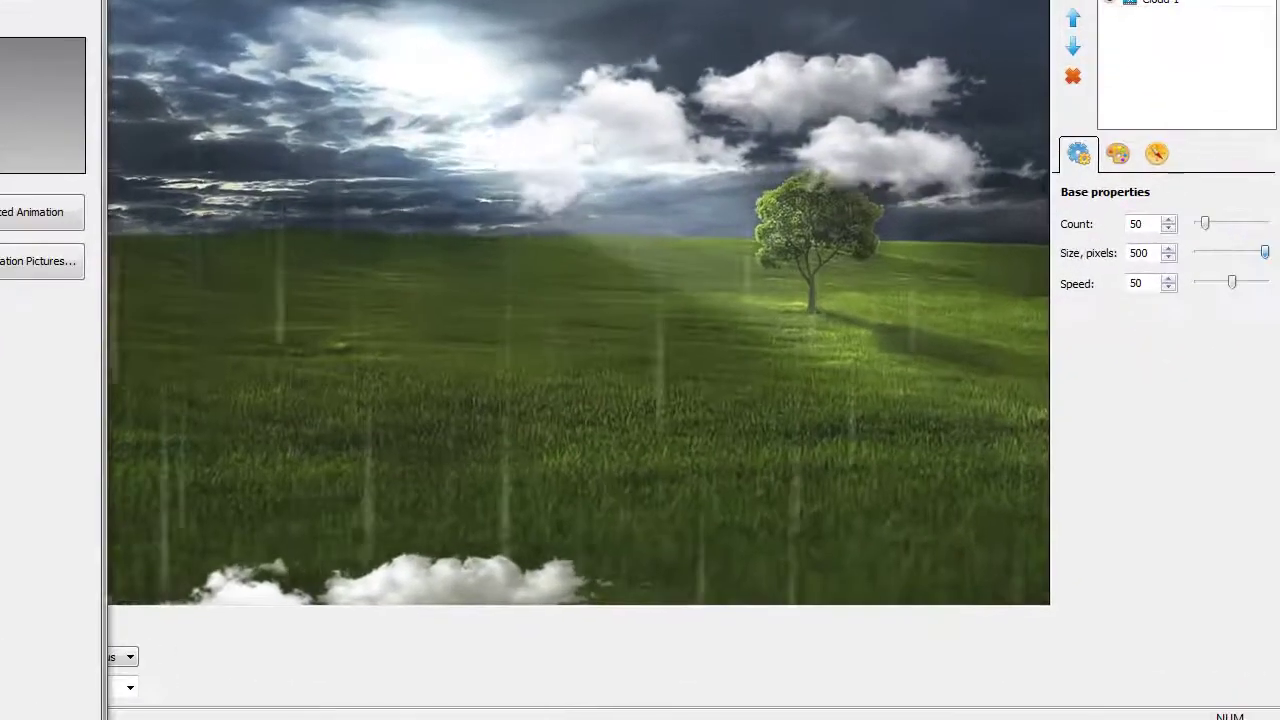
click(1157, 153)
click(1122, 155)
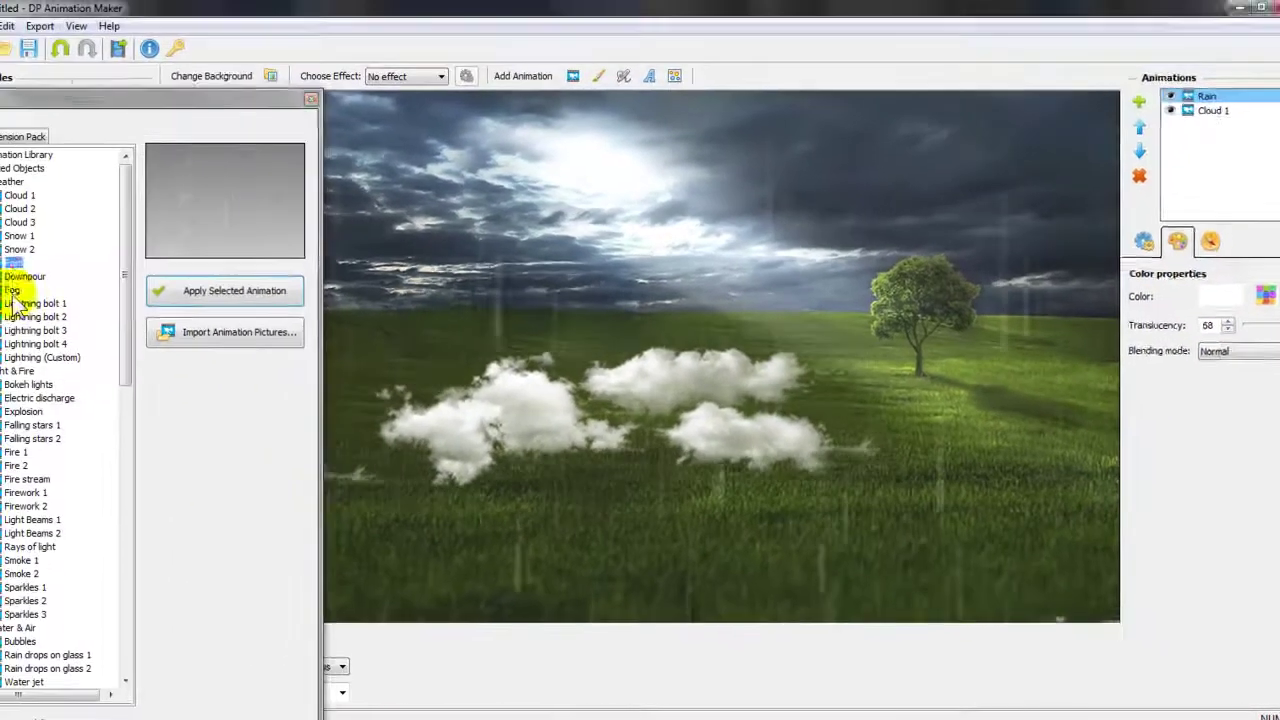
Add a Fog layer and delete the Rain and Cloud 1 layers
double_click(12, 289)
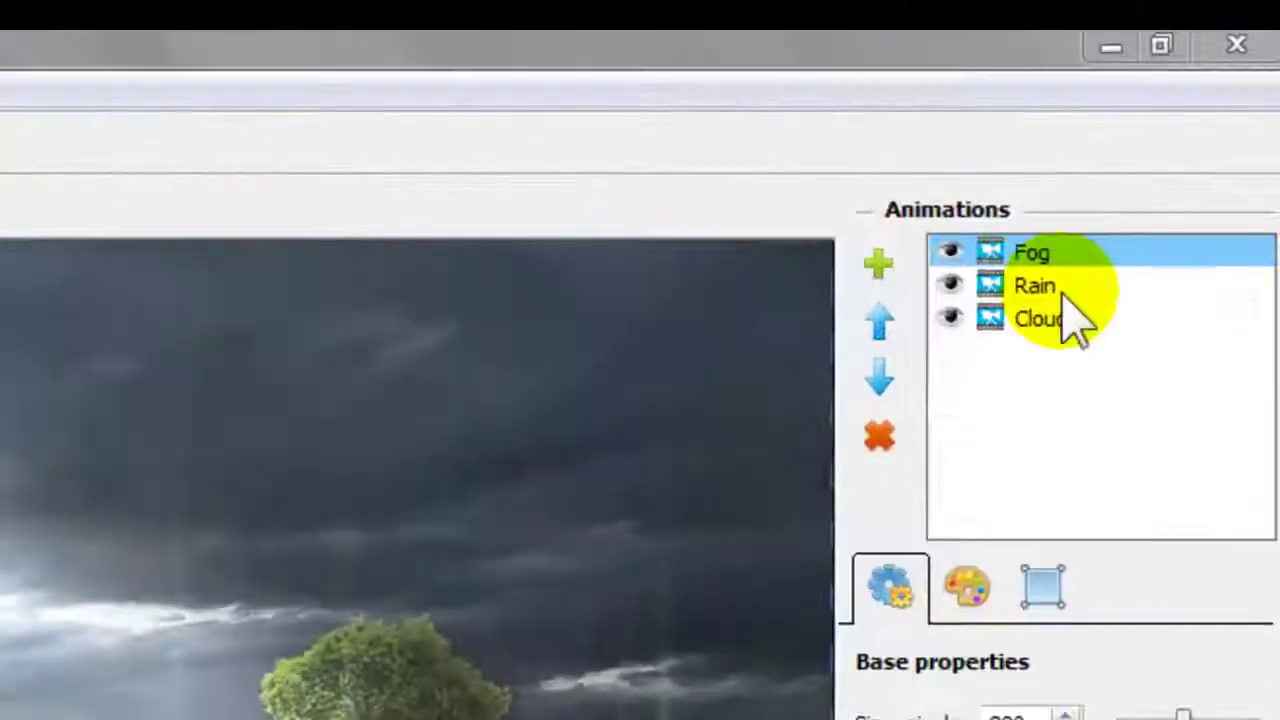
click(1216, 111)
click(860, 460)
click(862, 461)
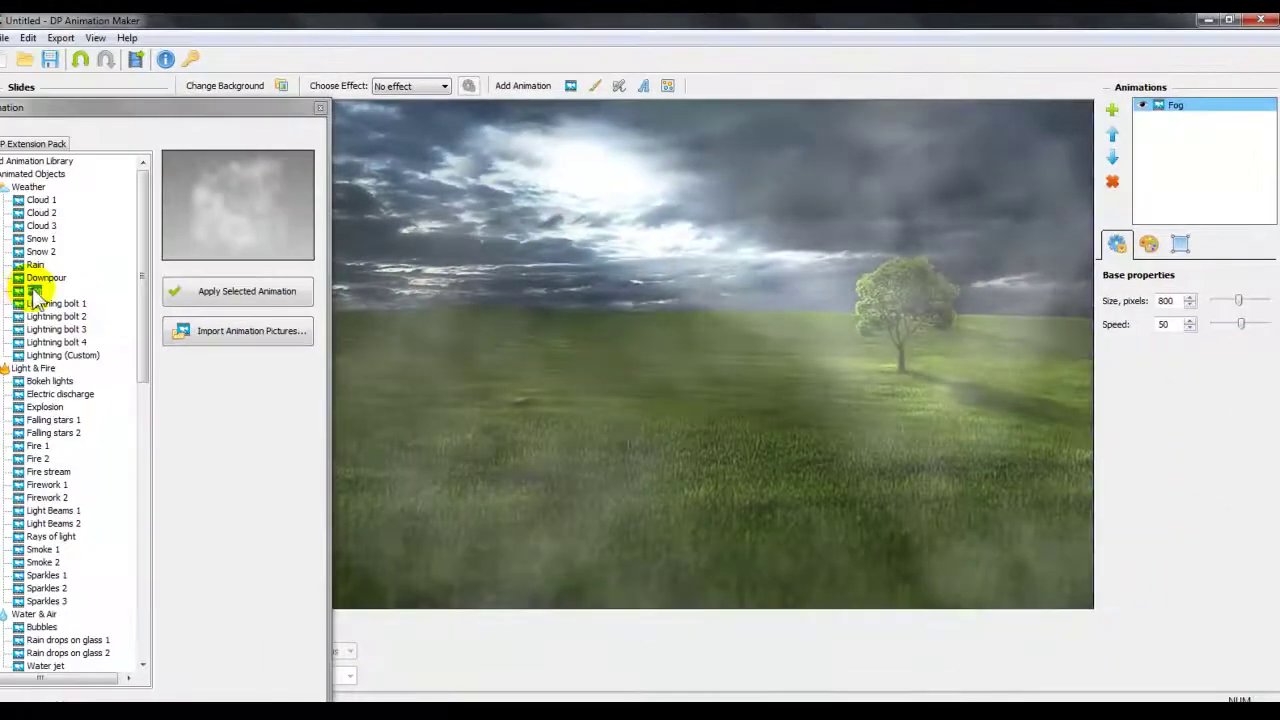
Add a second Fog layer, raise its speed to 93, and shift it left
double_click(35, 292)
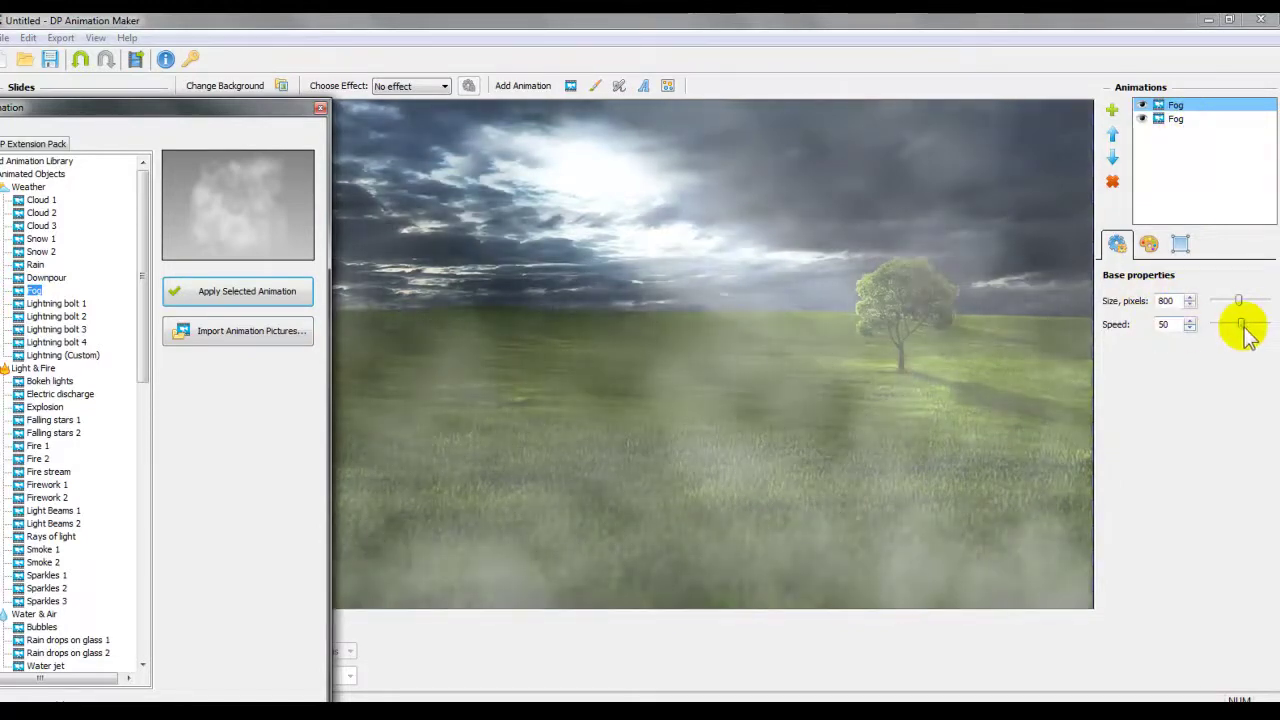
mouse_move(1245, 328)
mouse_down()
mouse_move(1267, 331)
mouse_move(1258, 310)
mouse_up()
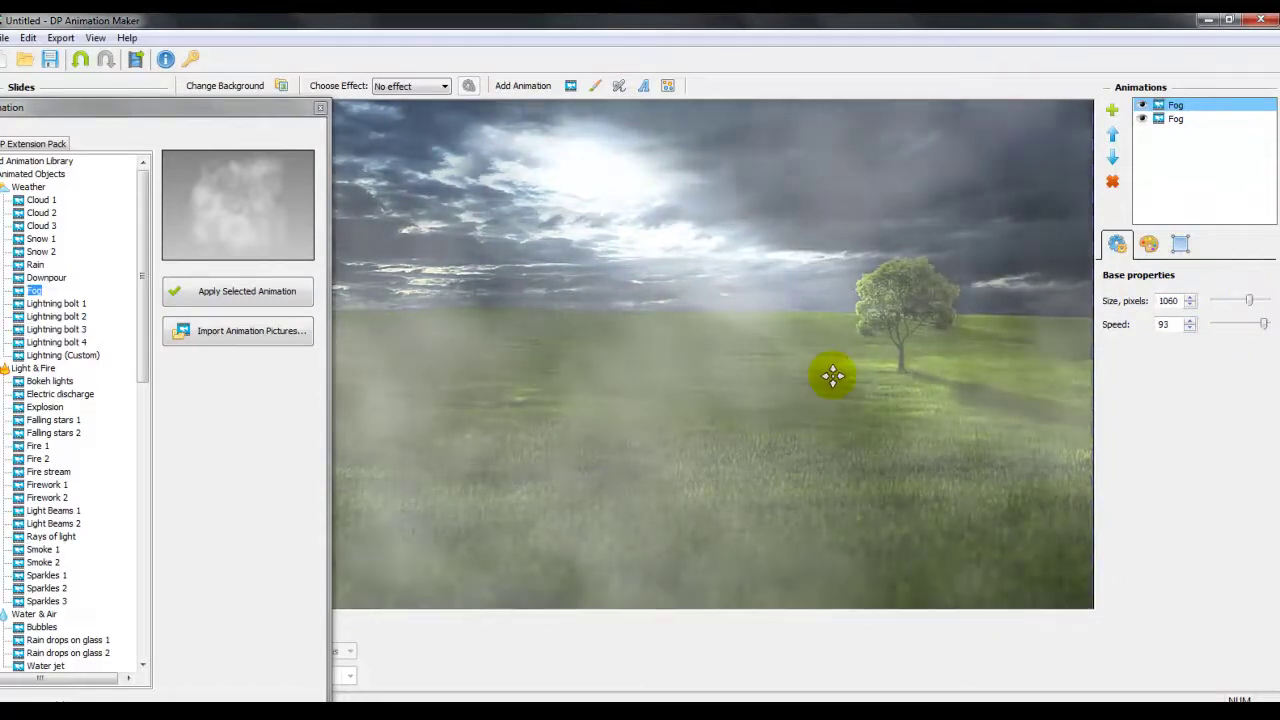
drag(829, 374, 411, 408)
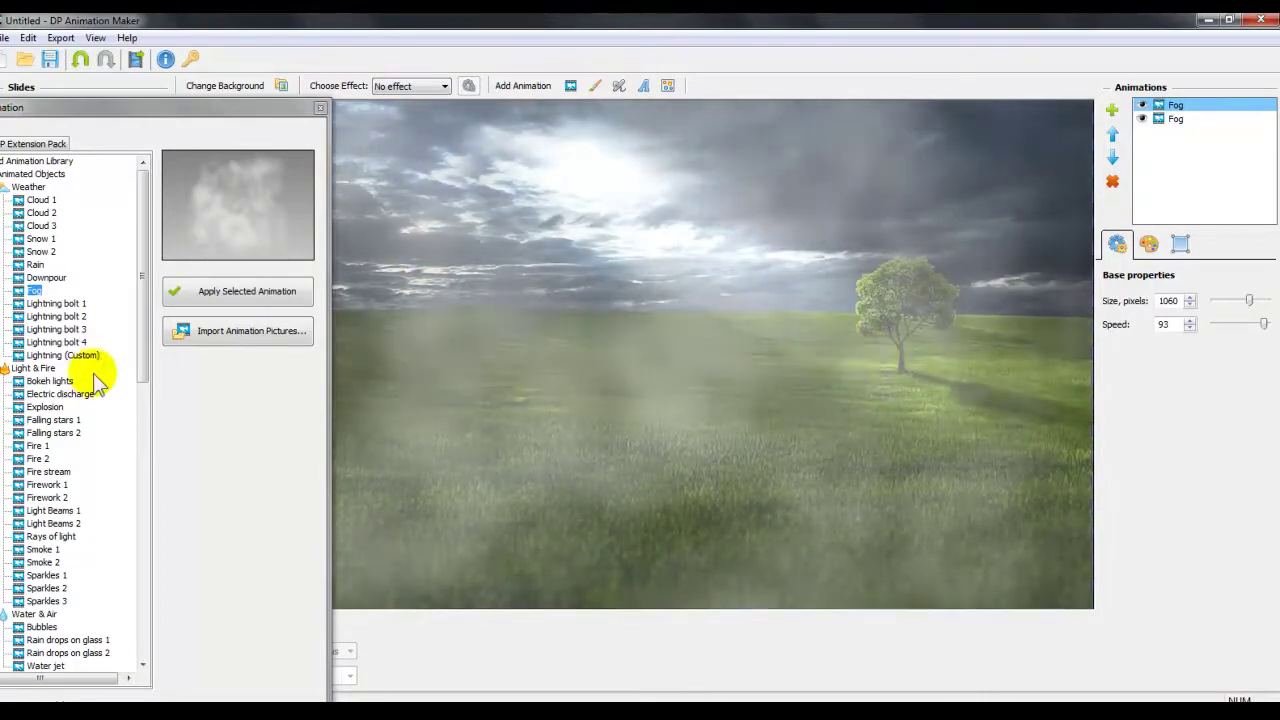
Add Lightning bolt 4 and Bokeh lights coloured pink
click(58, 343)
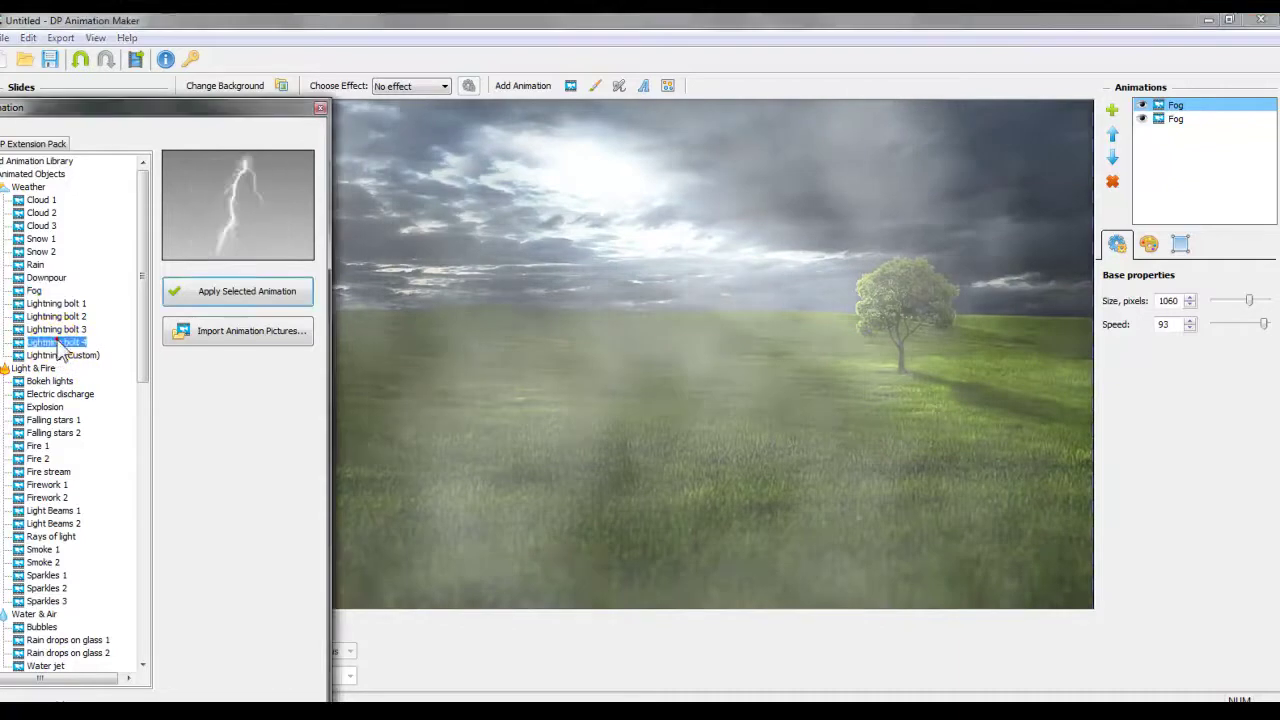
double_click(58, 343)
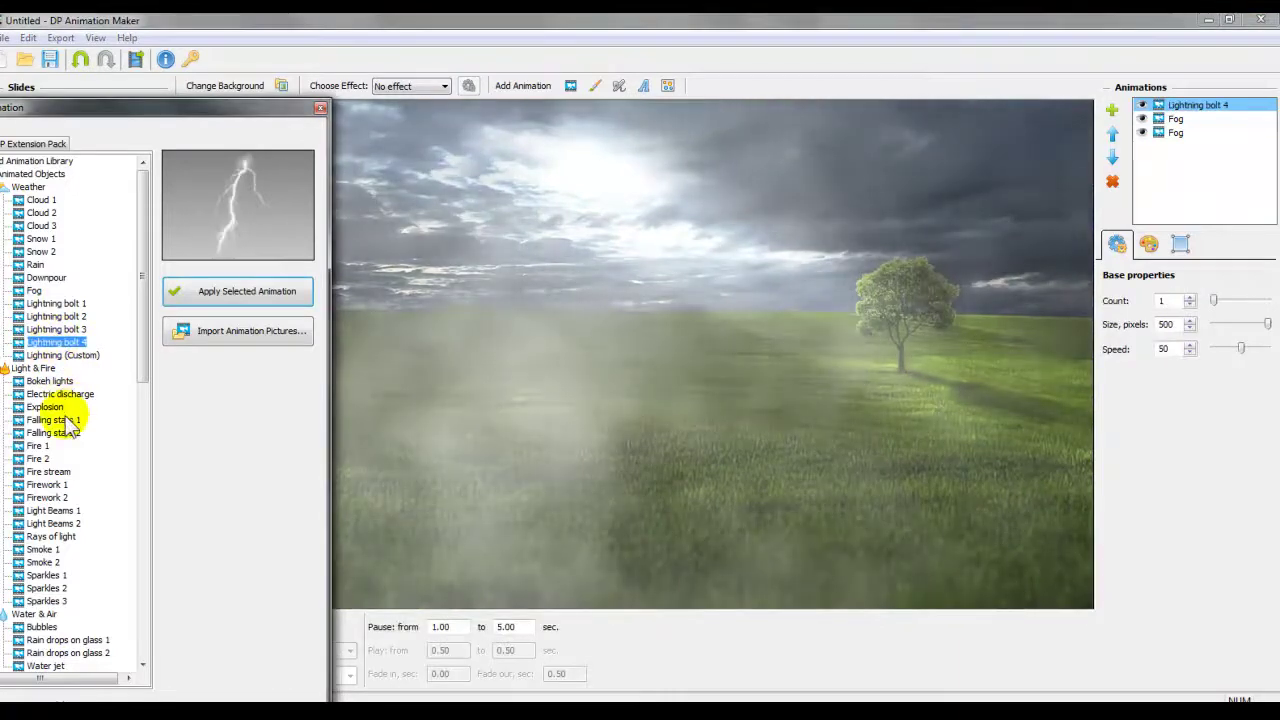
double_click(49, 381)
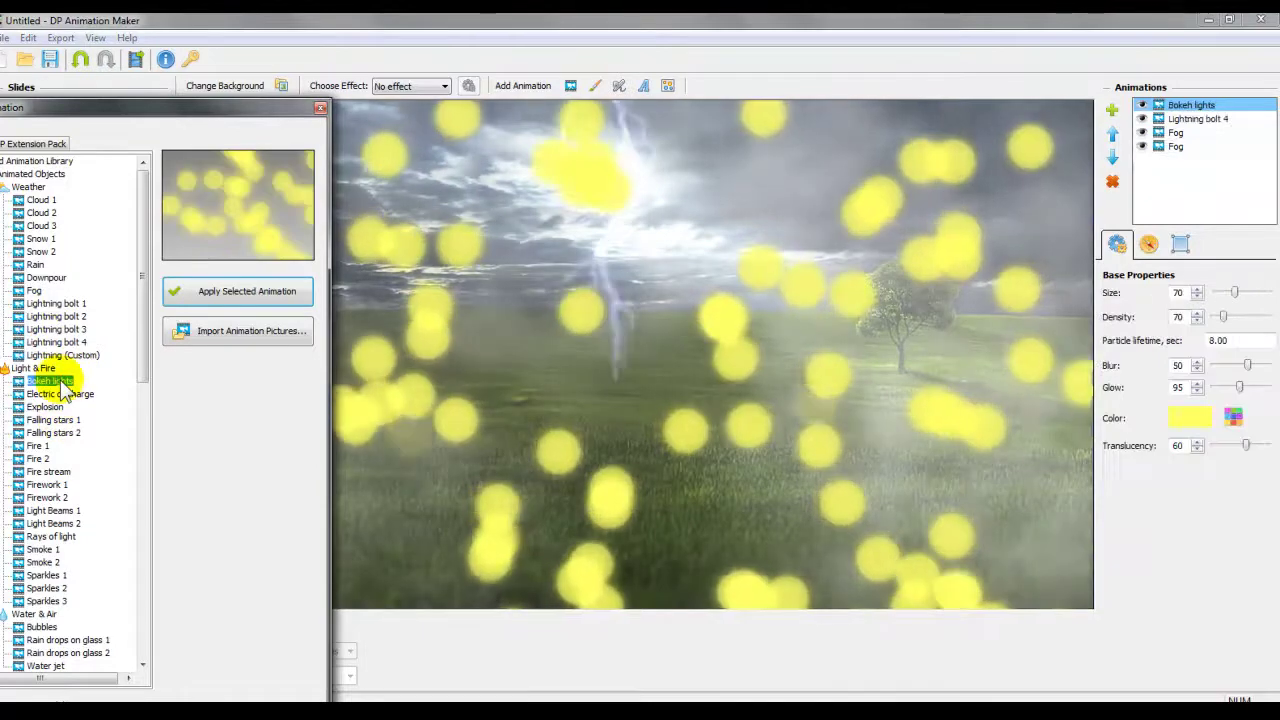
click(1234, 417)
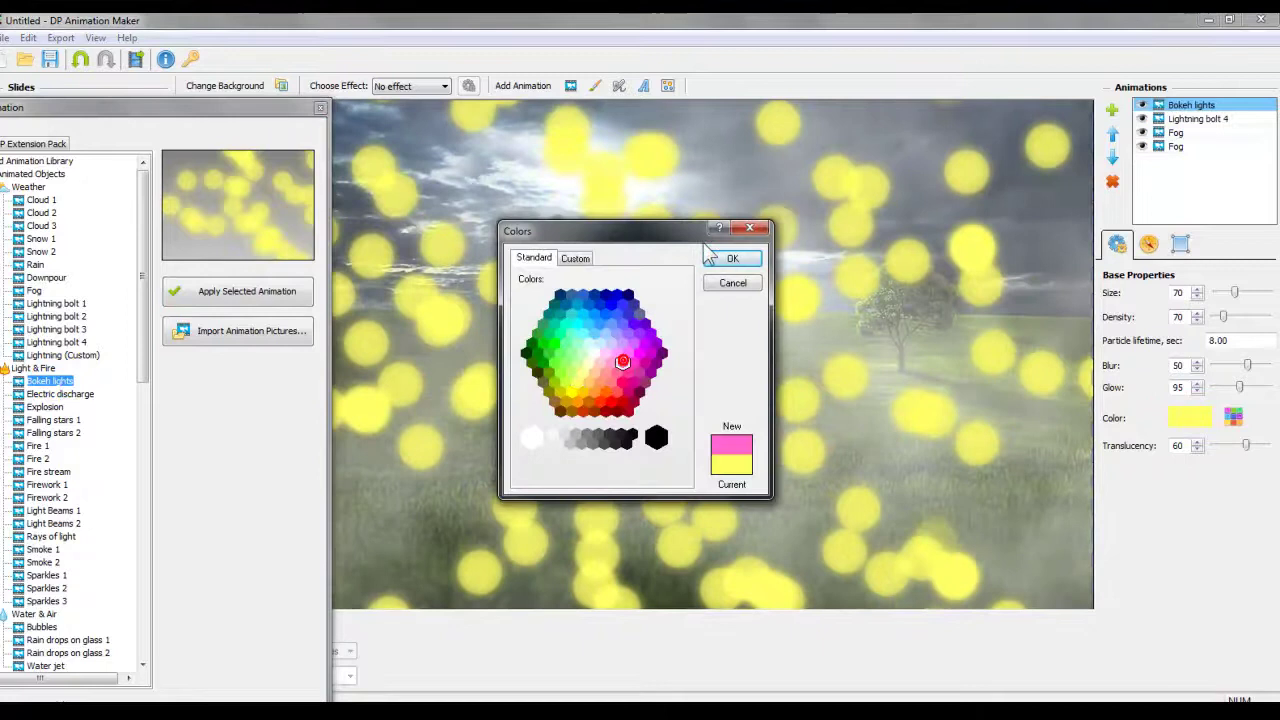
click(733, 261)
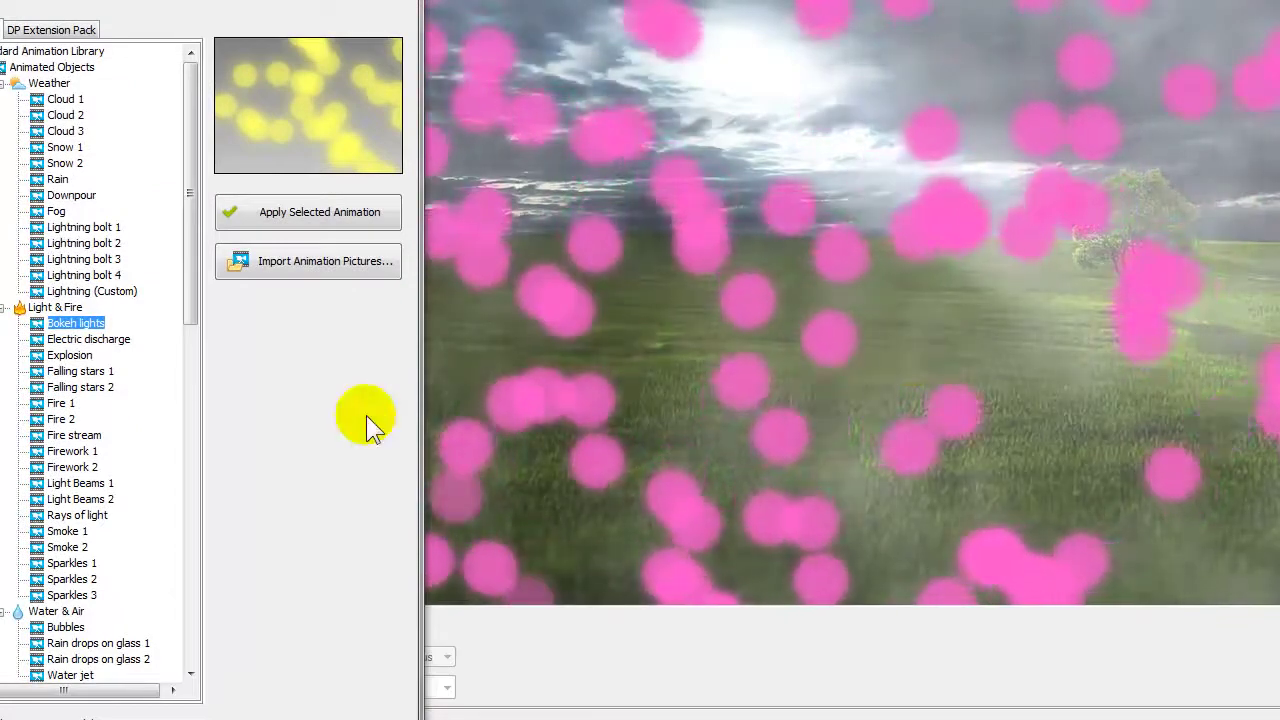
Add Explosion, Electric discharge, Fire 1 and Fire stream animations
click(72, 355)
click(120, 339)
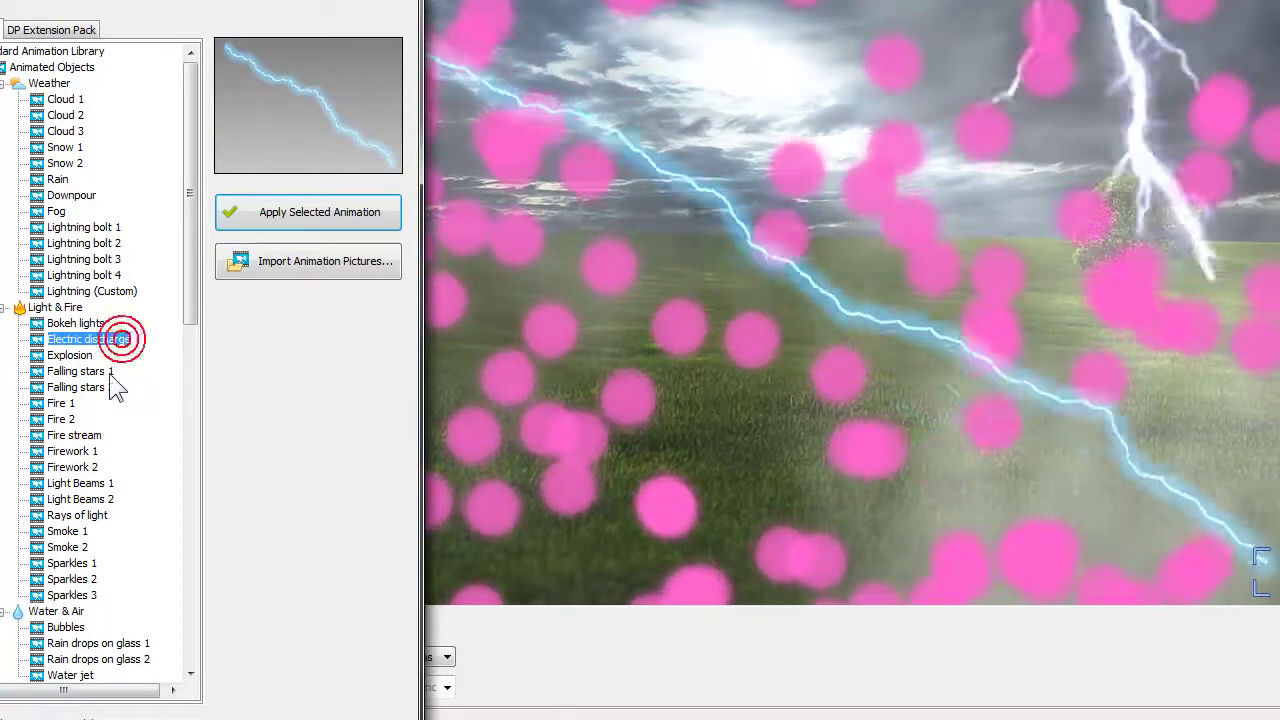
click(58, 404)
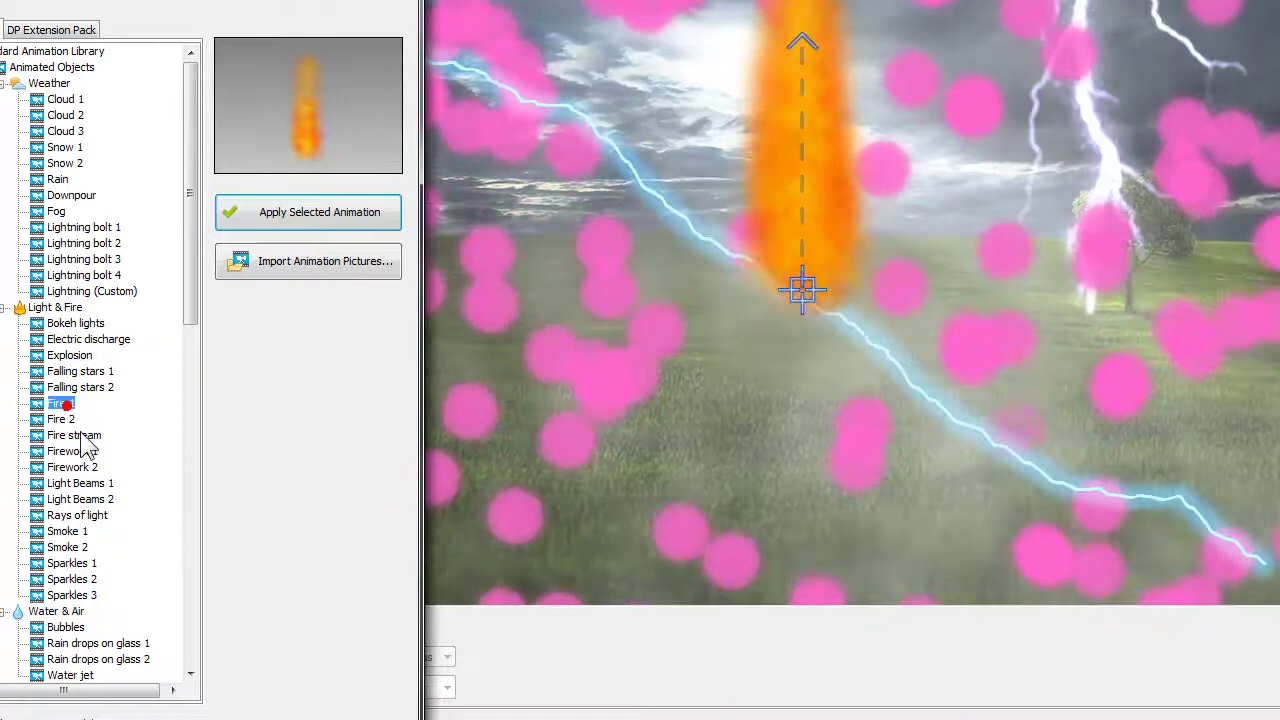
click(84, 435)
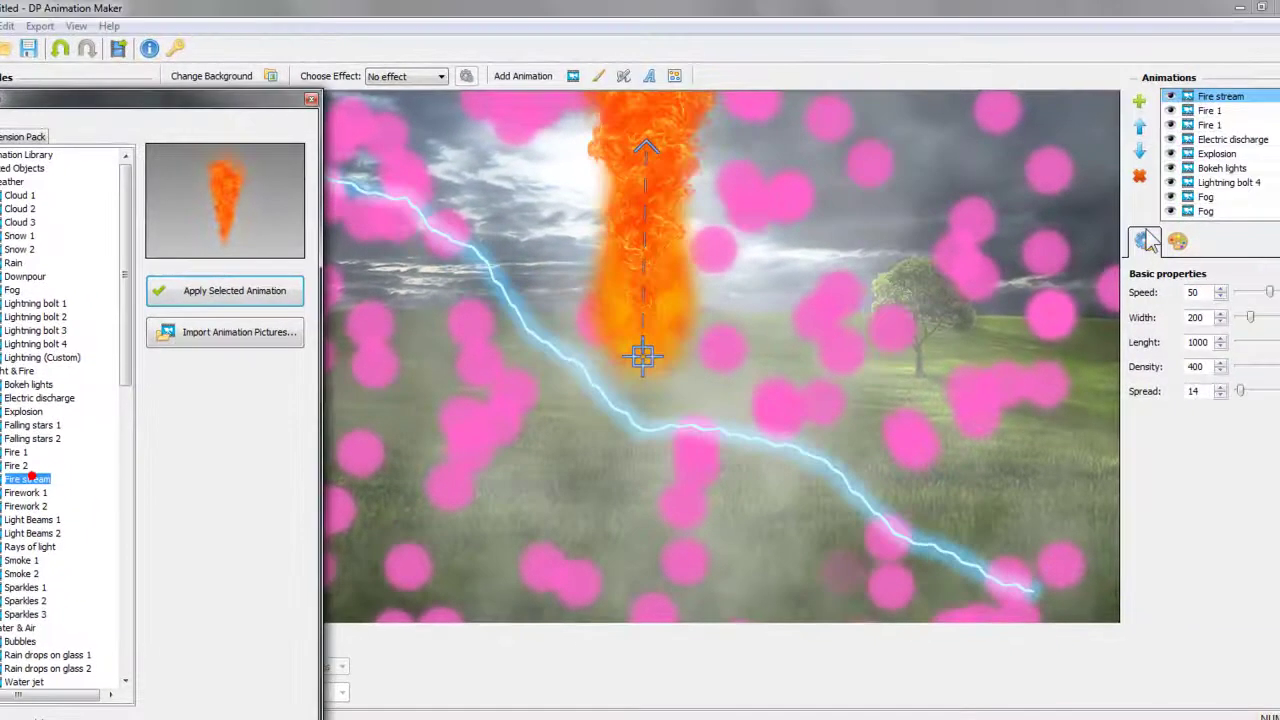
Delete every animation layer, leaving only the field background
click(1139, 176)
click(1139, 176)
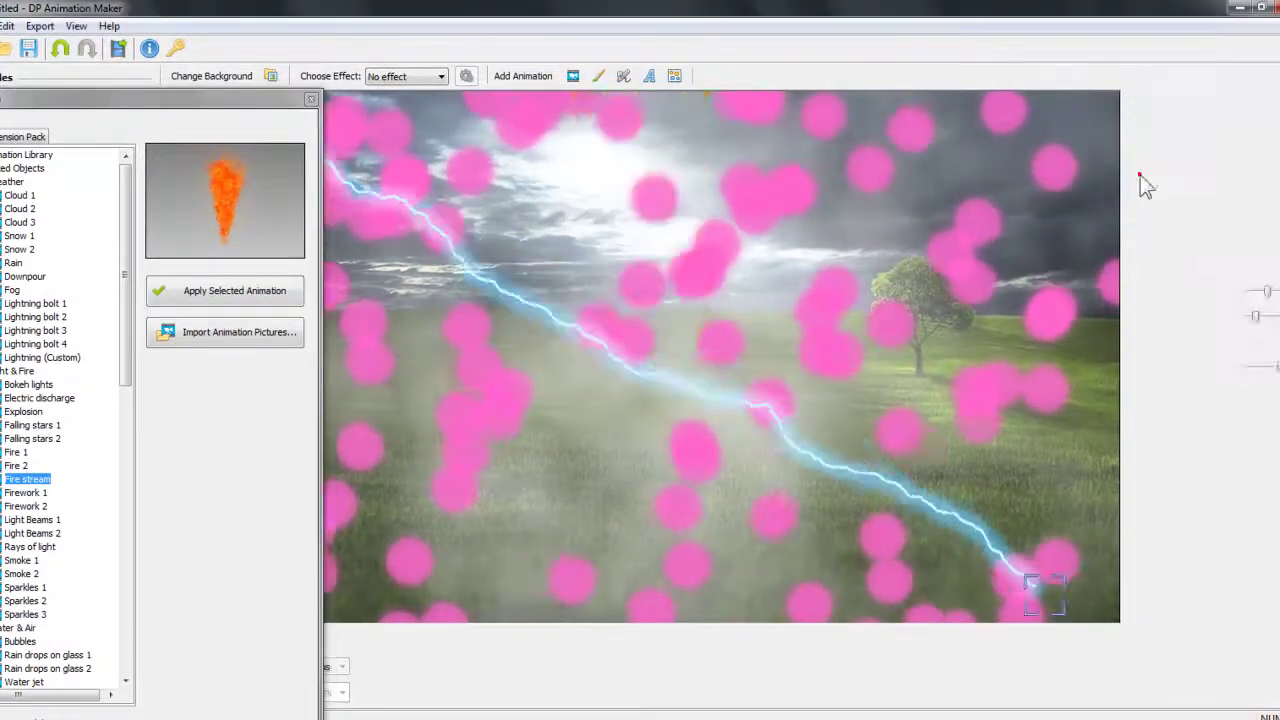
click(1139, 176)
click(1139, 176)
click(1139, 176)
click(1139, 176)
click(1139, 176)
click(1139, 176)
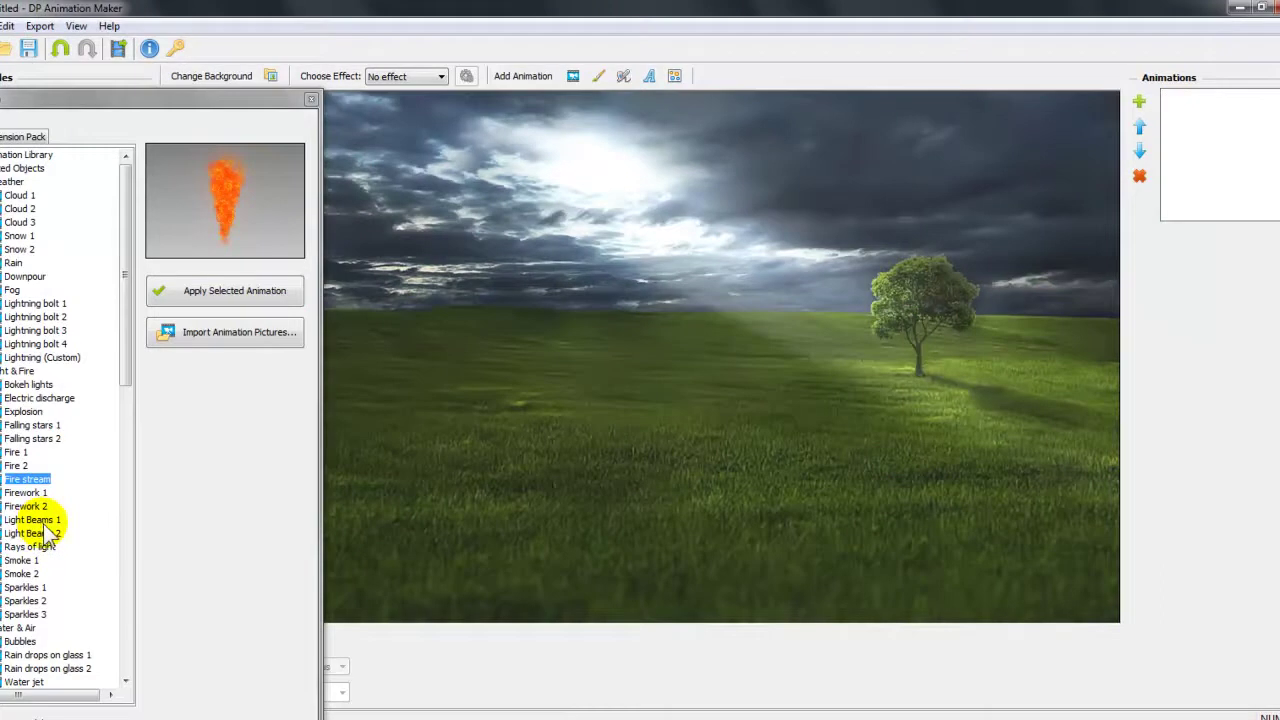
Add Rays of light, replacing the Light Beams 1 animation
double_click(43, 521)
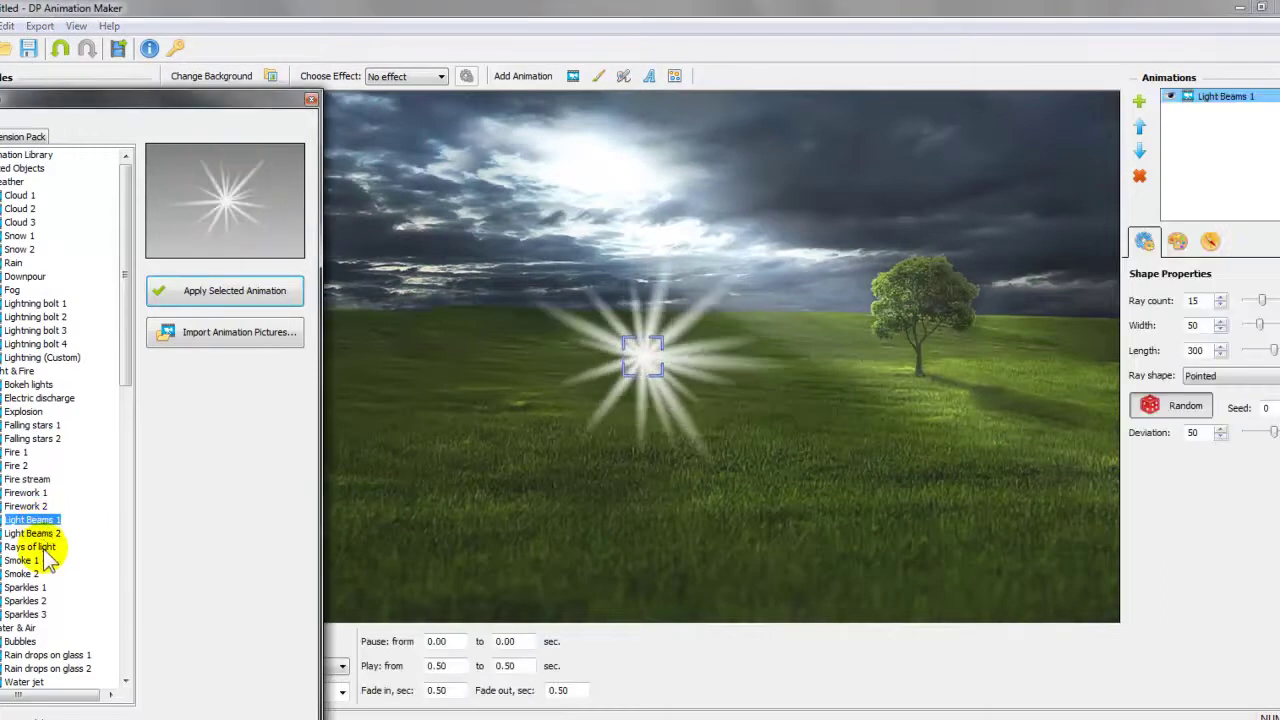
drag(637, 360, 631, 177)
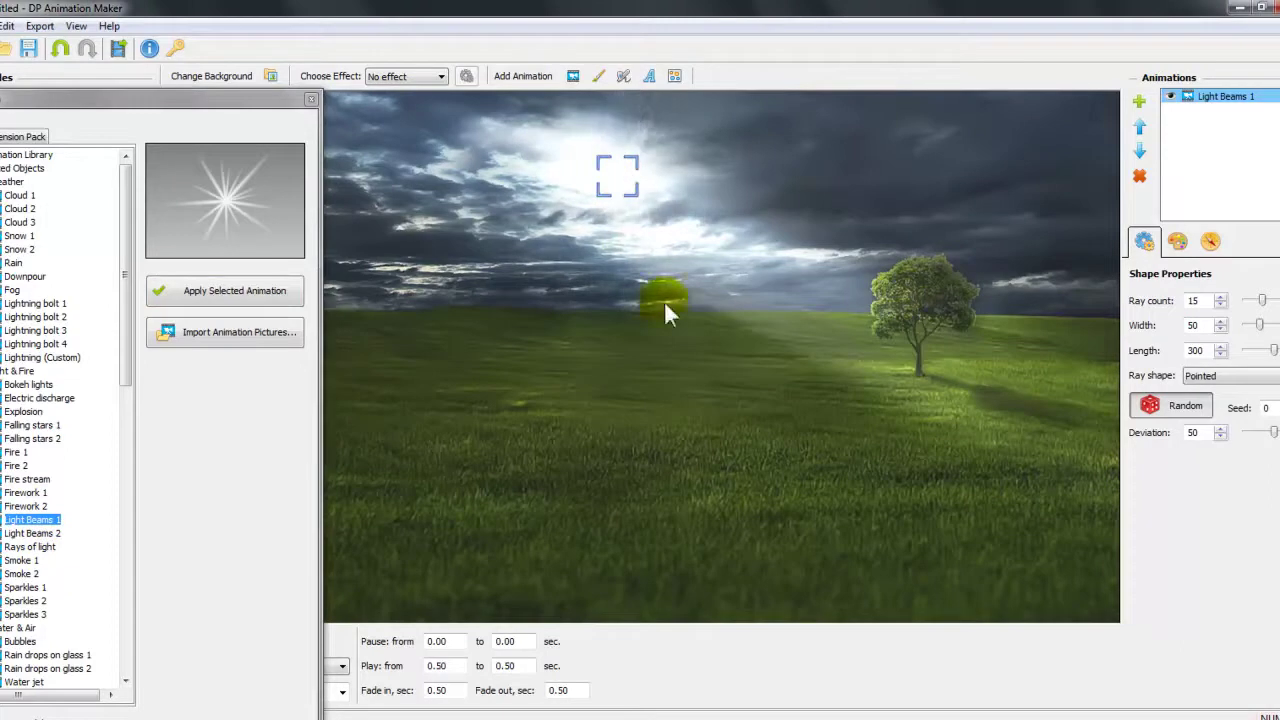
click(43, 549)
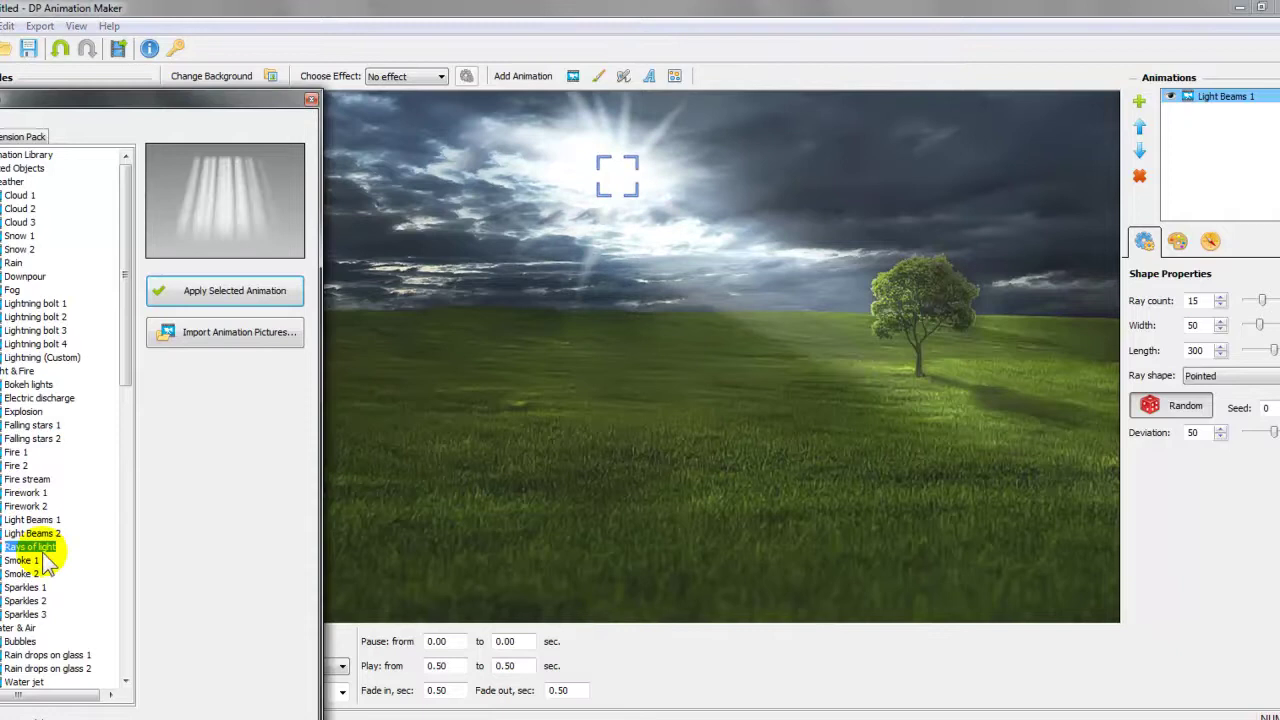
double_click(42, 549)
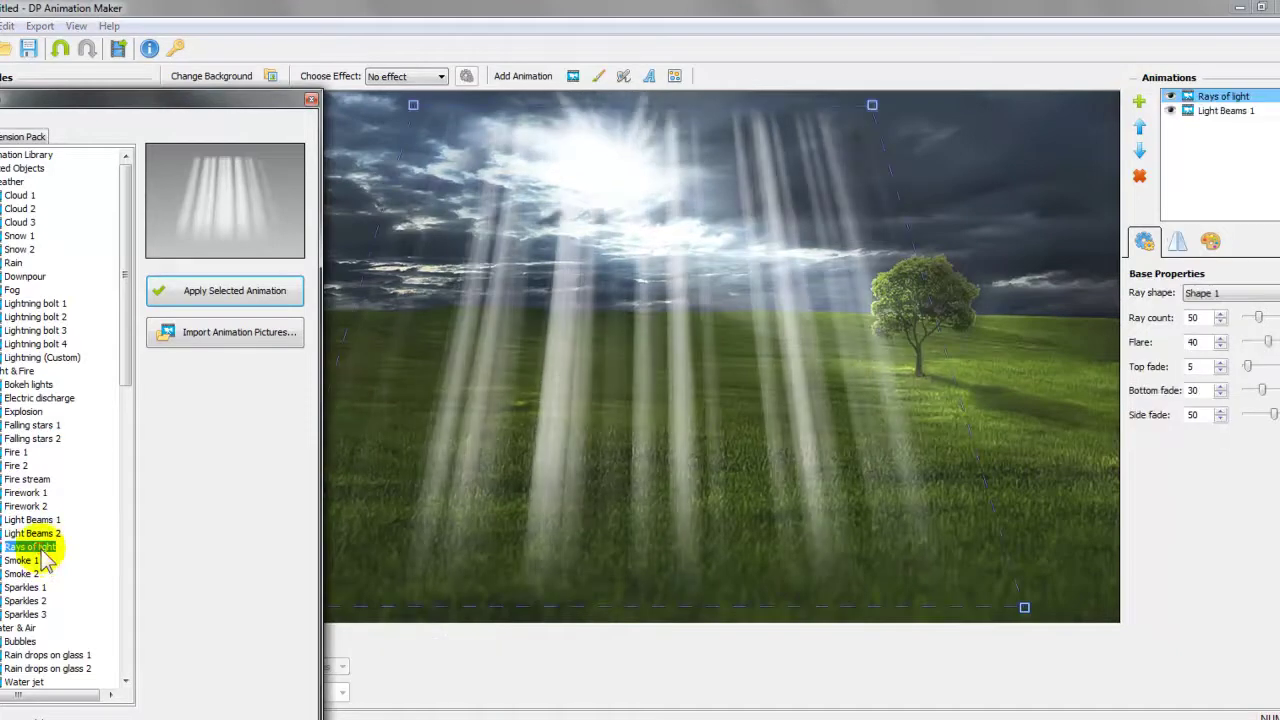
click(1226, 111)
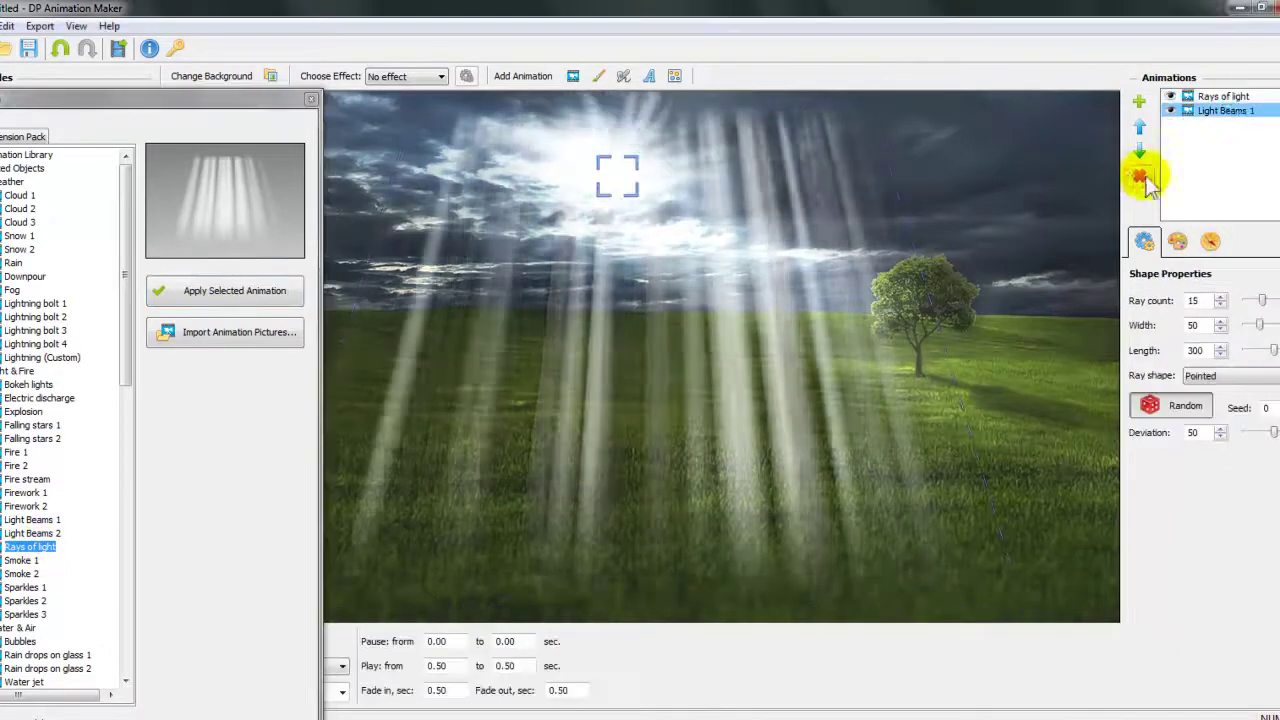
click(1139, 175)
Drag the rays' corners so they slant from the sky toward the tree
drag(410, 106, 540, 137)
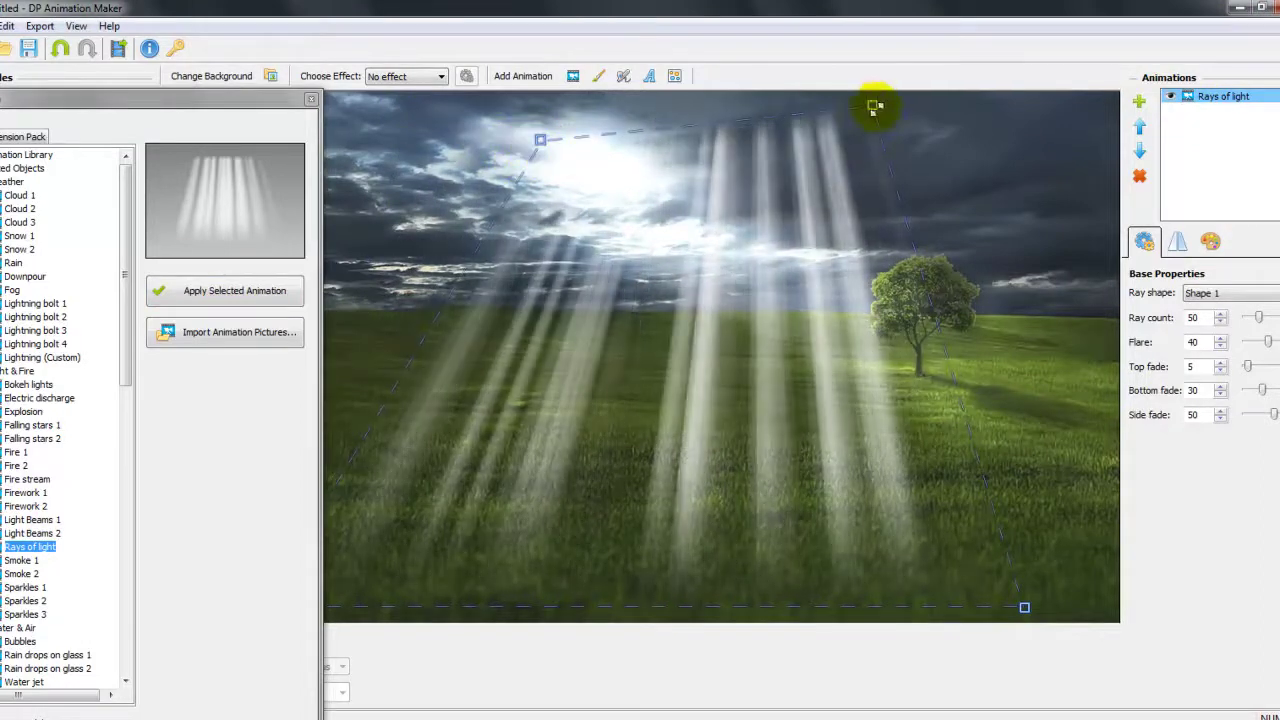
drag(878, 110, 682, 141)
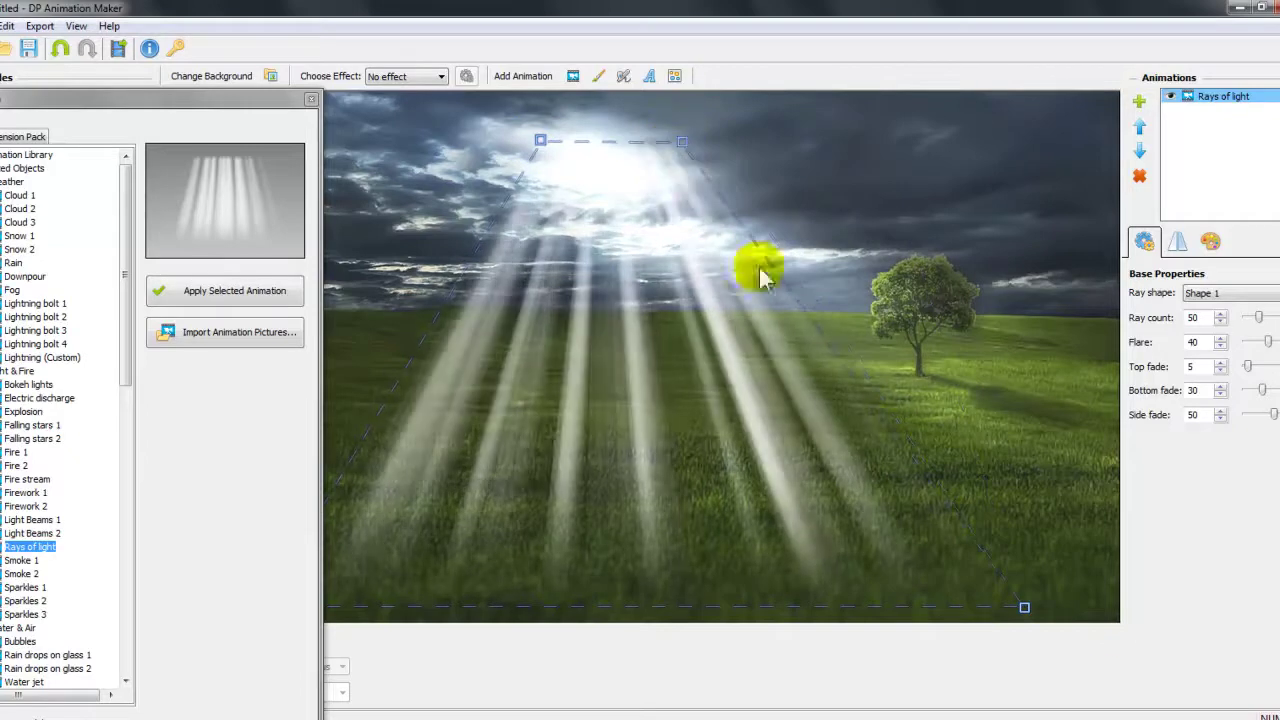
drag(1025, 607, 1110, 318)
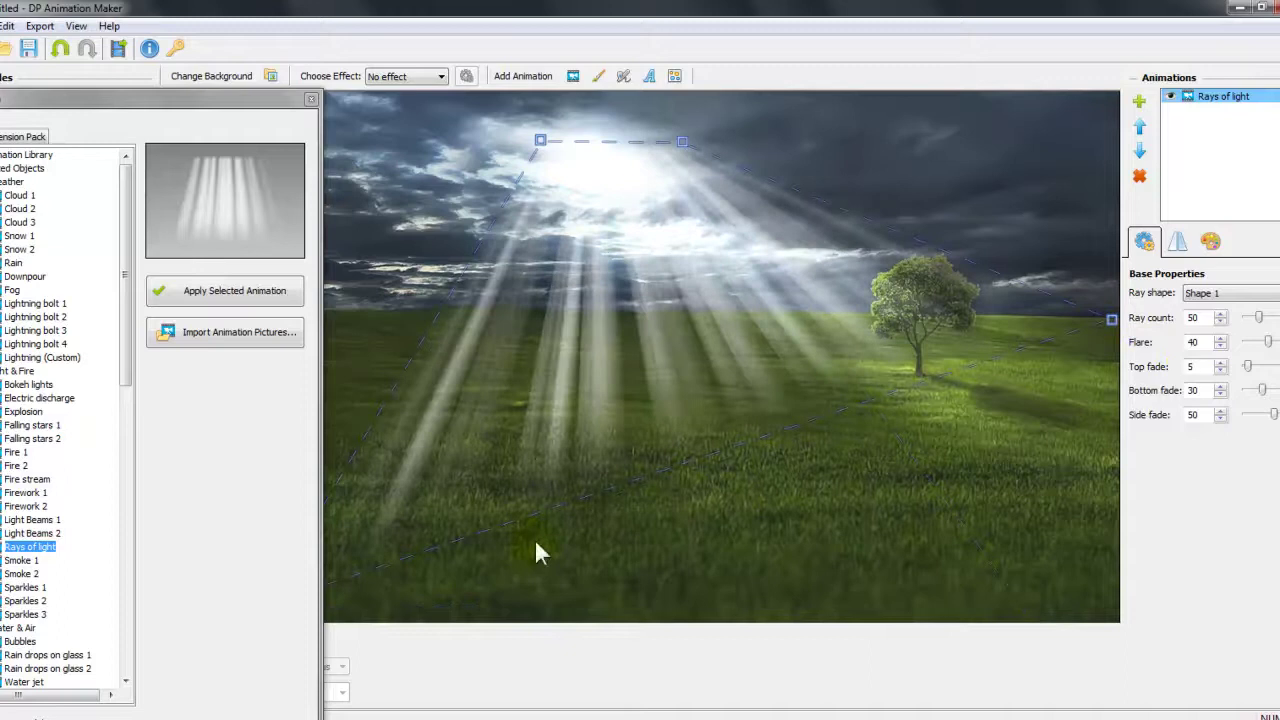
drag(213, 95, 111, 95)
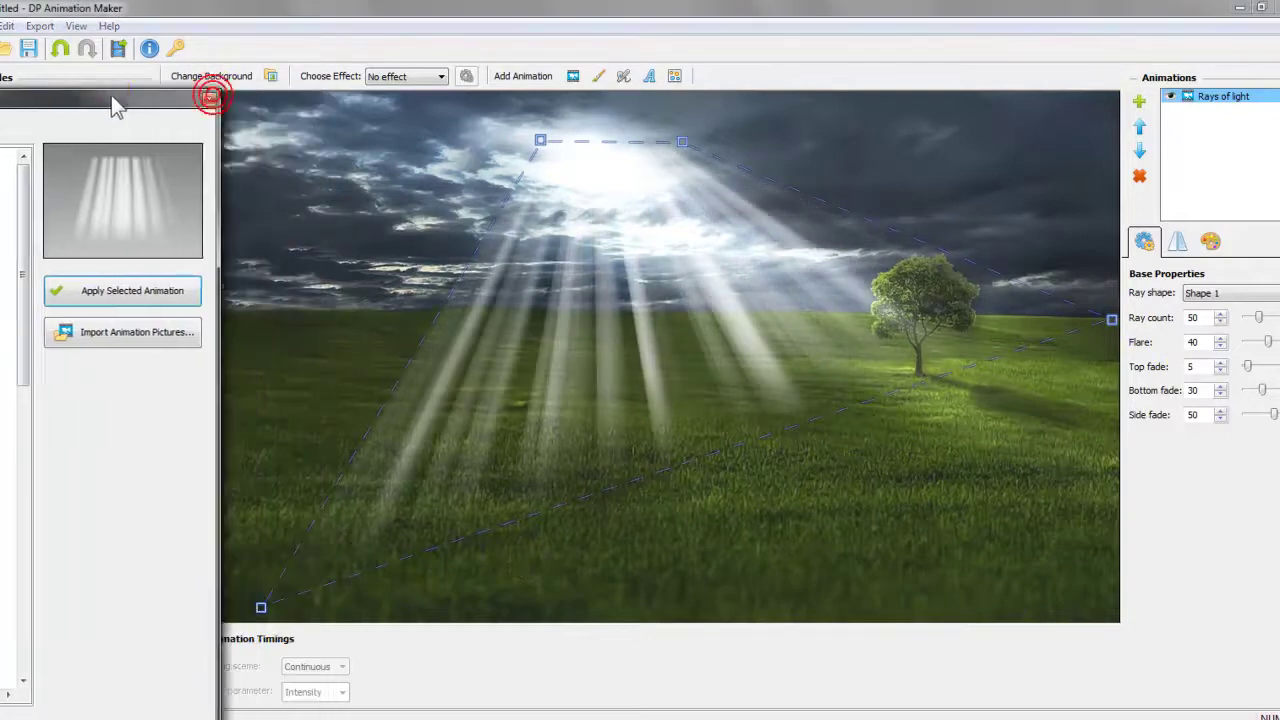
drag(261, 606, 643, 472)
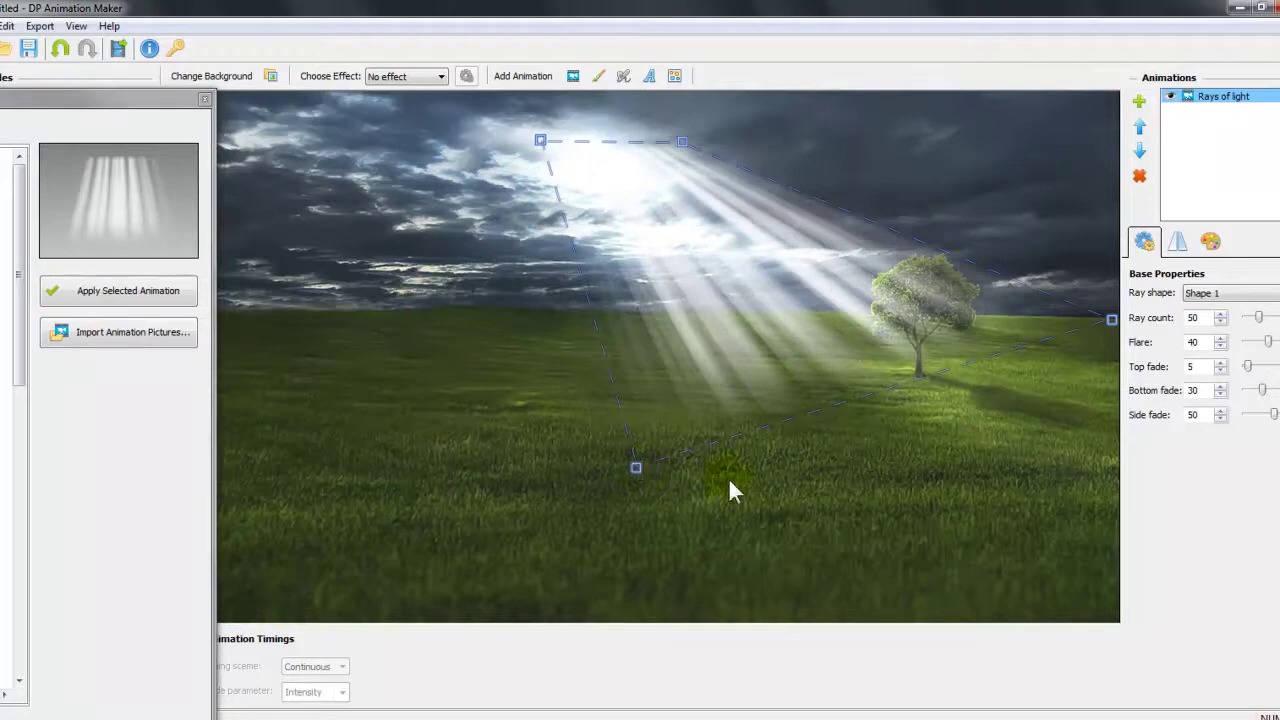
drag(109, 100, 270, 92)
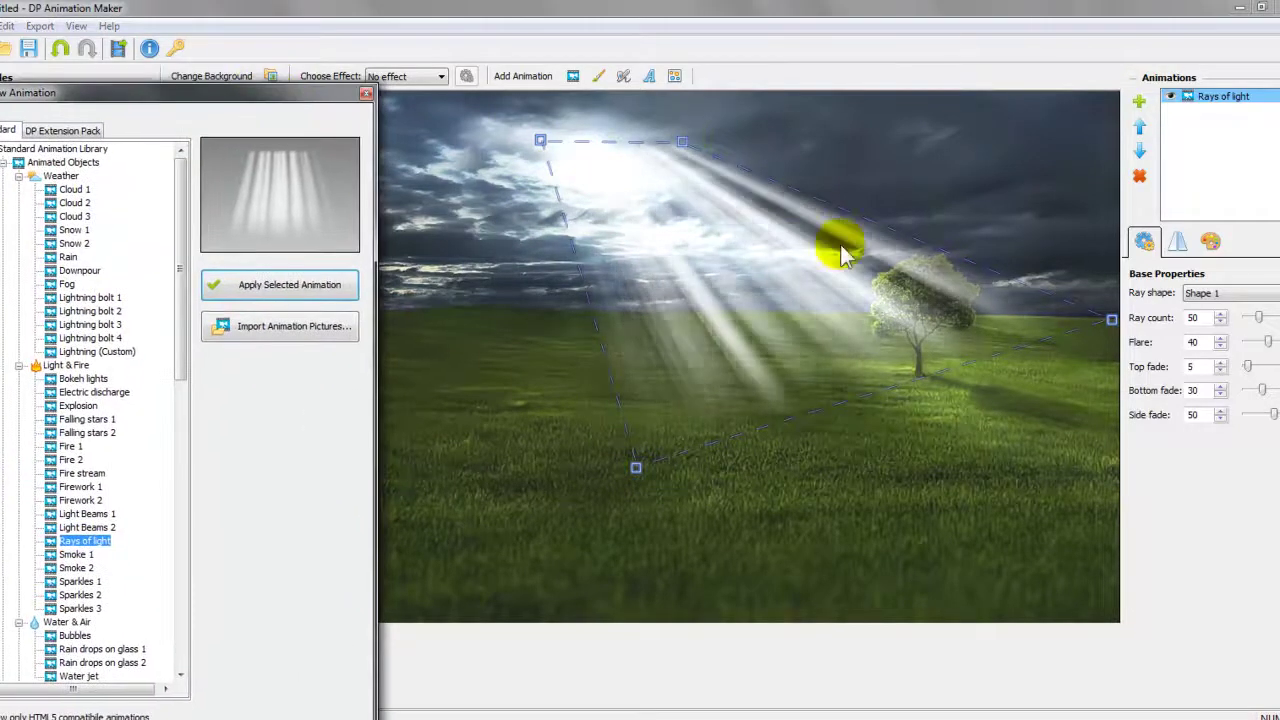
drag(160, 92, 153, 57)
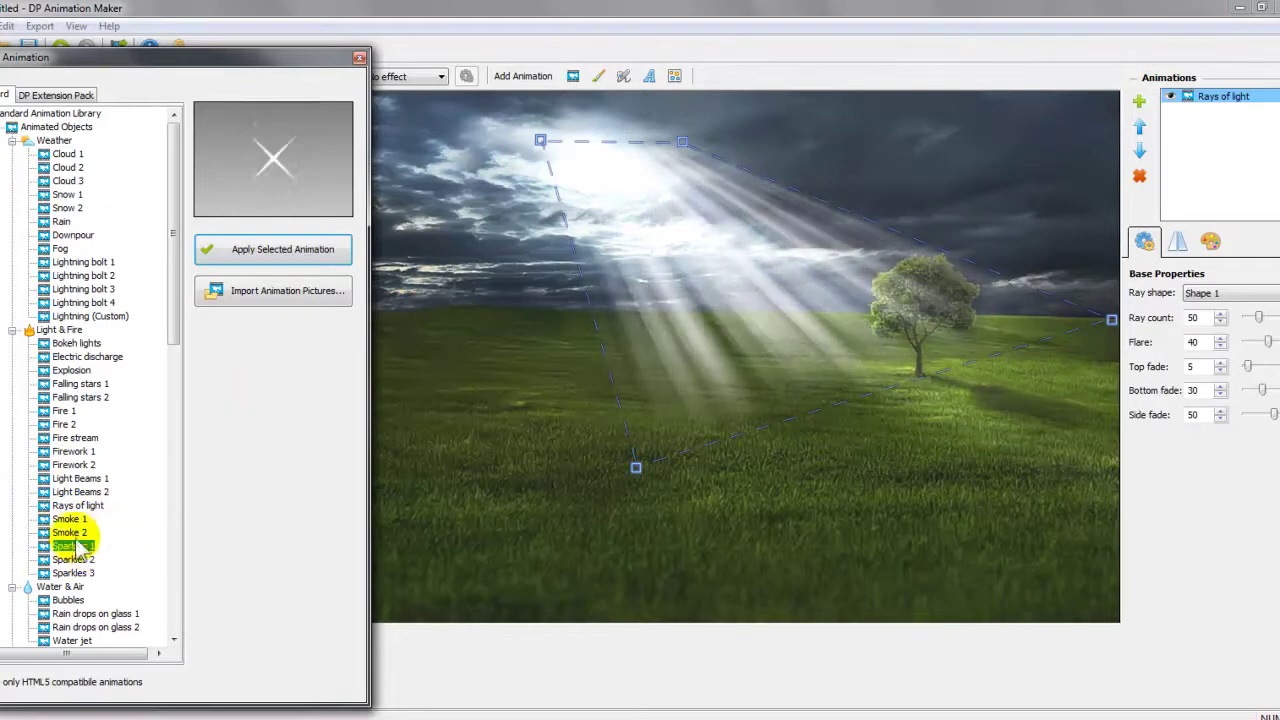
double_click(75, 546)
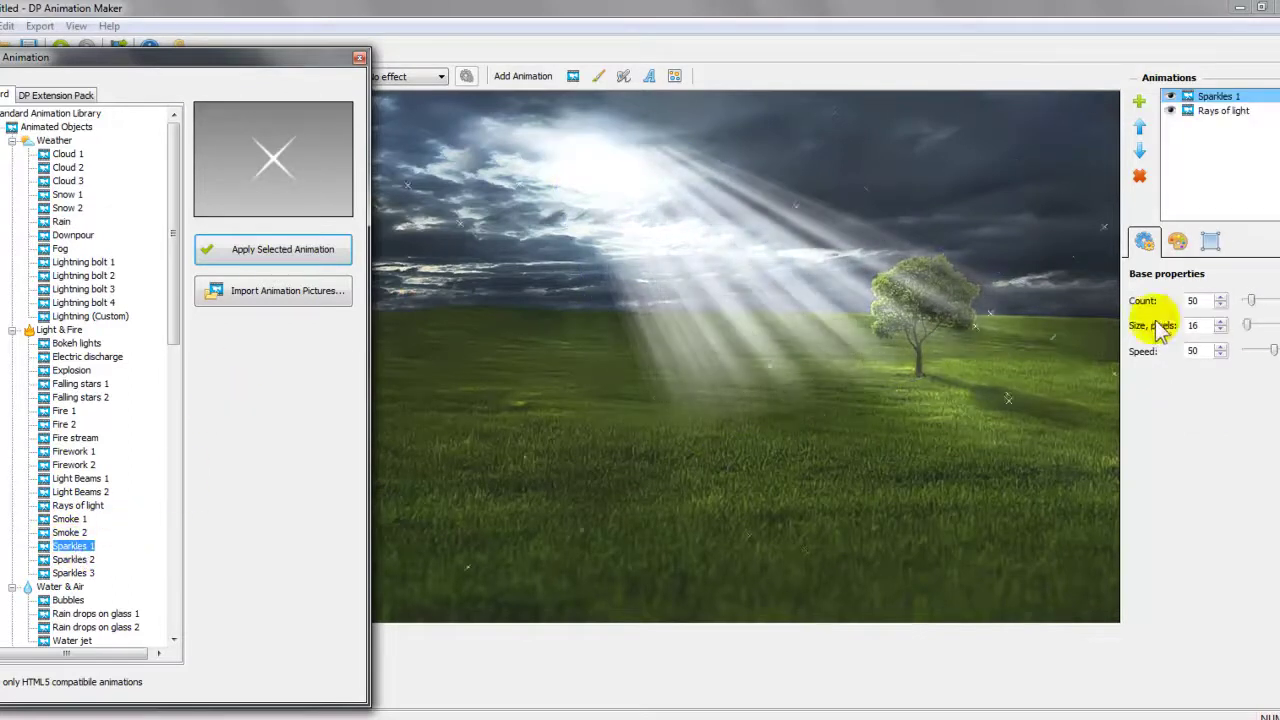
click(1249, 325)
mouse_move(1250, 325)
mouse_down()
mouse_move(1275, 323)
mouse_move(1257, 323)
mouse_move(1257, 336)
mouse_up()
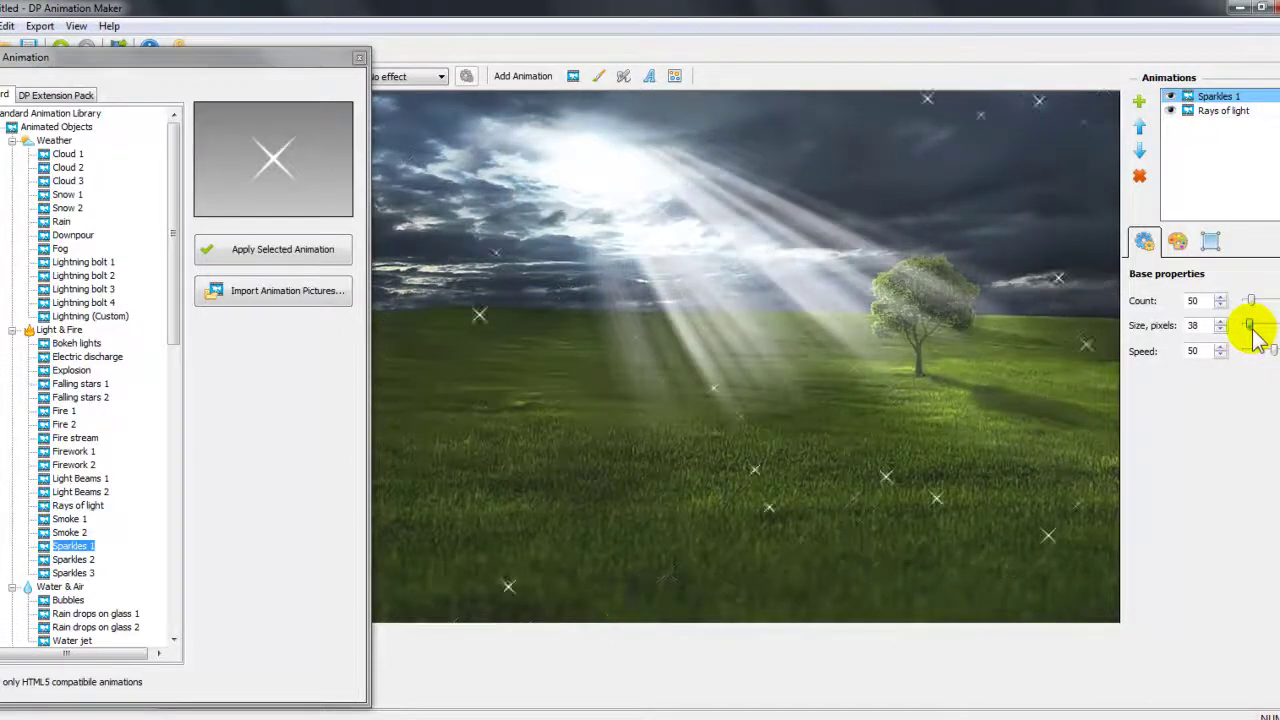
click(1140, 178)
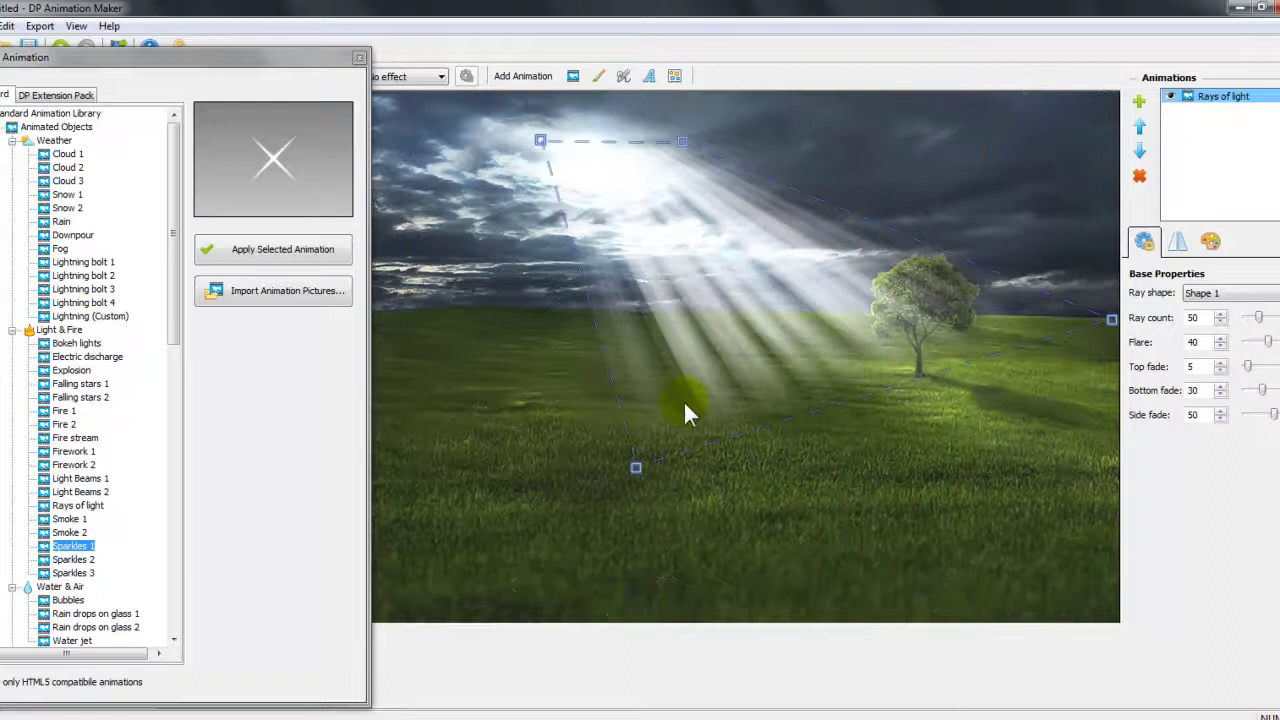
click(173, 641)
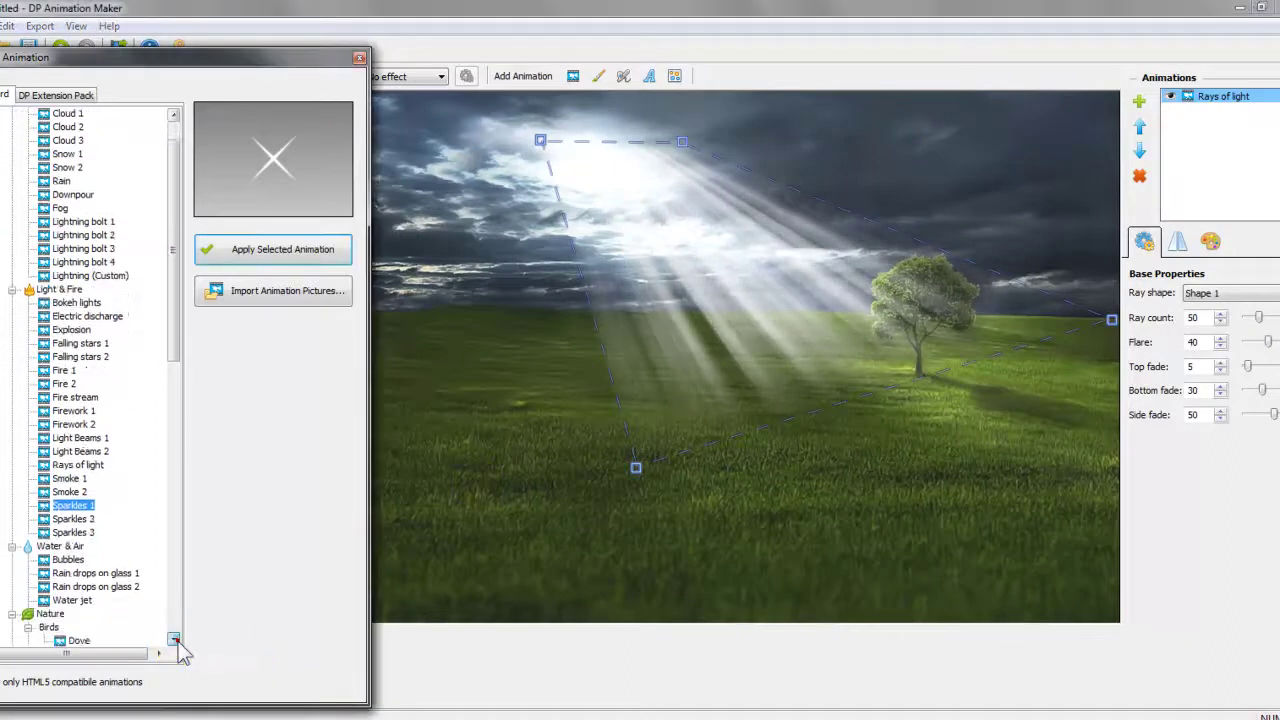
click(173, 641)
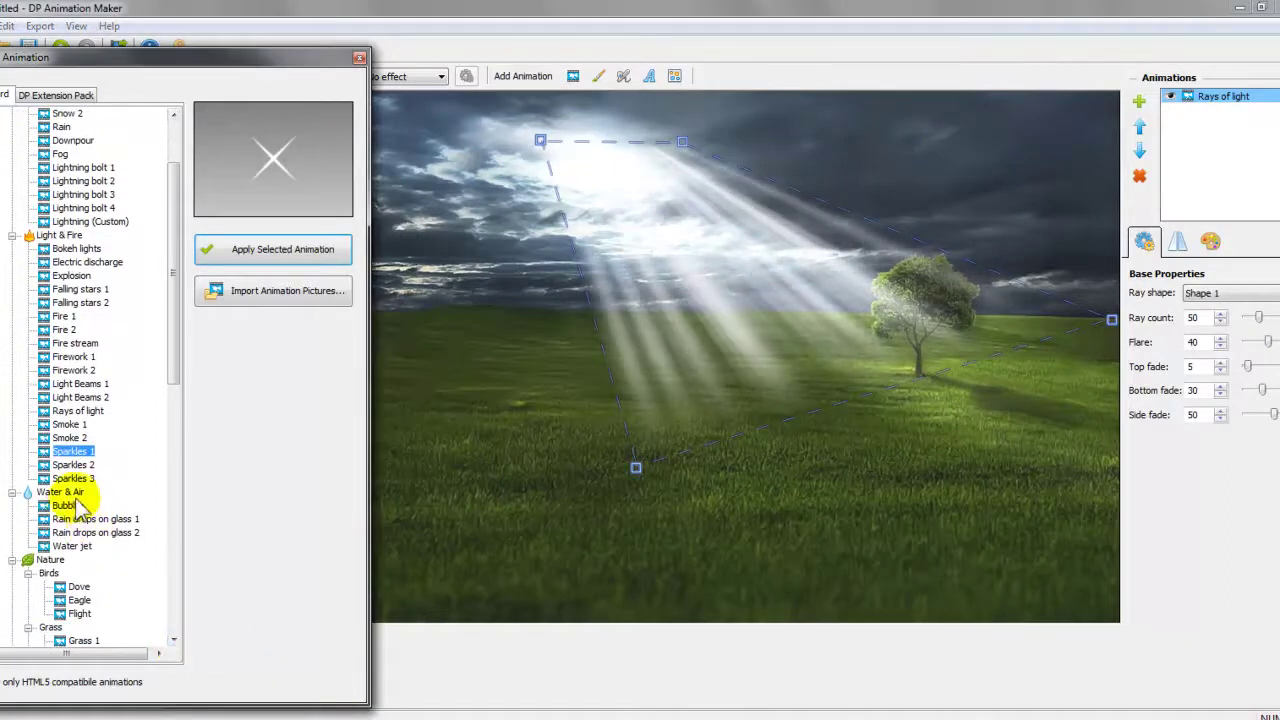
double_click(72, 507)
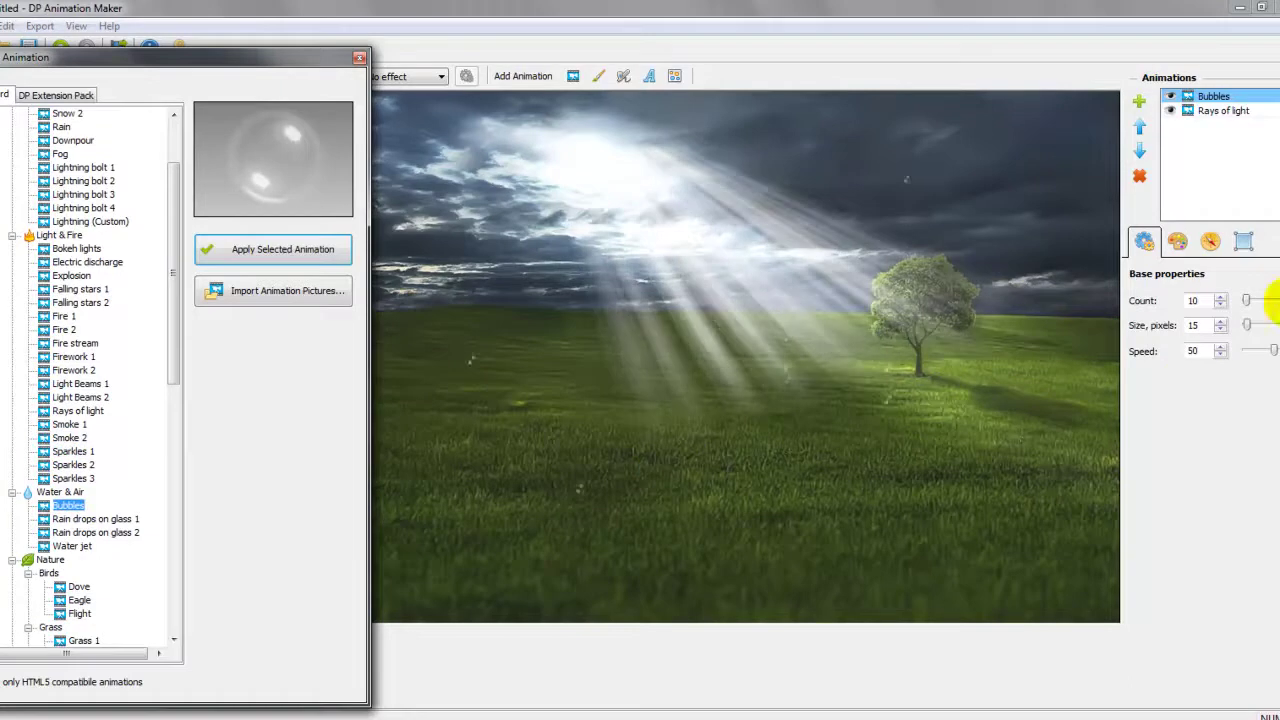
click(1274, 300)
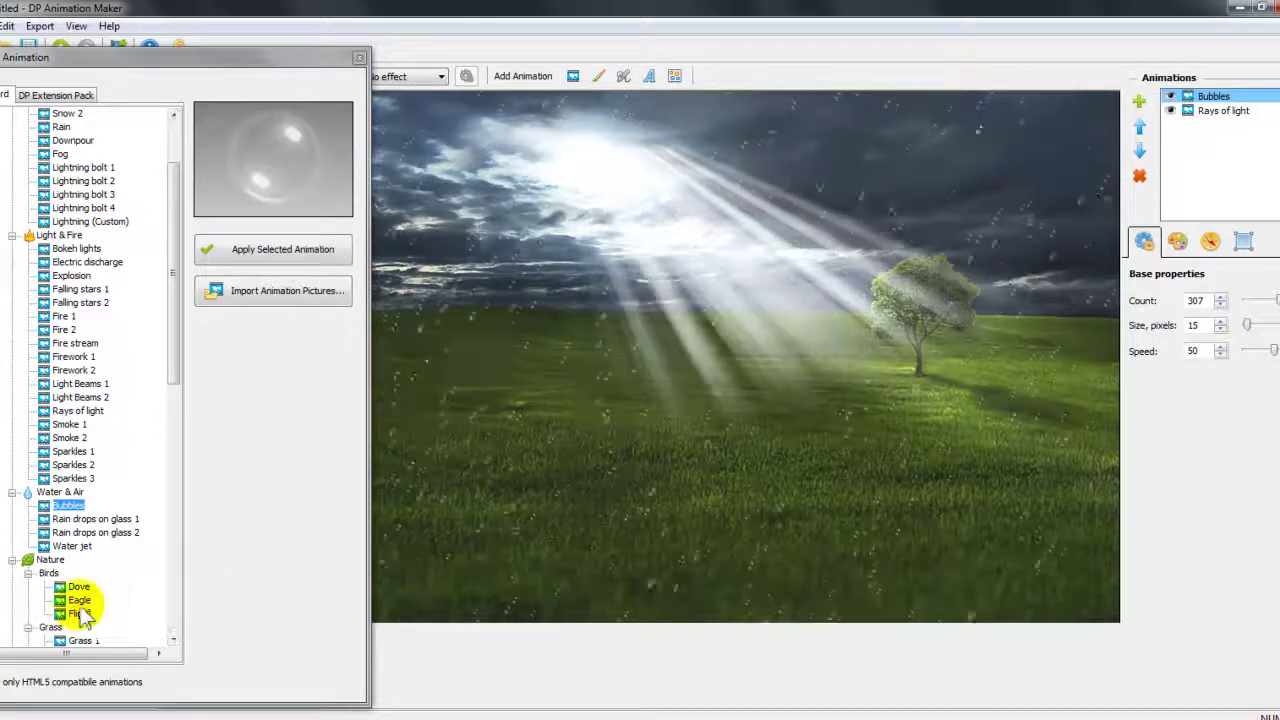
click(1141, 178)
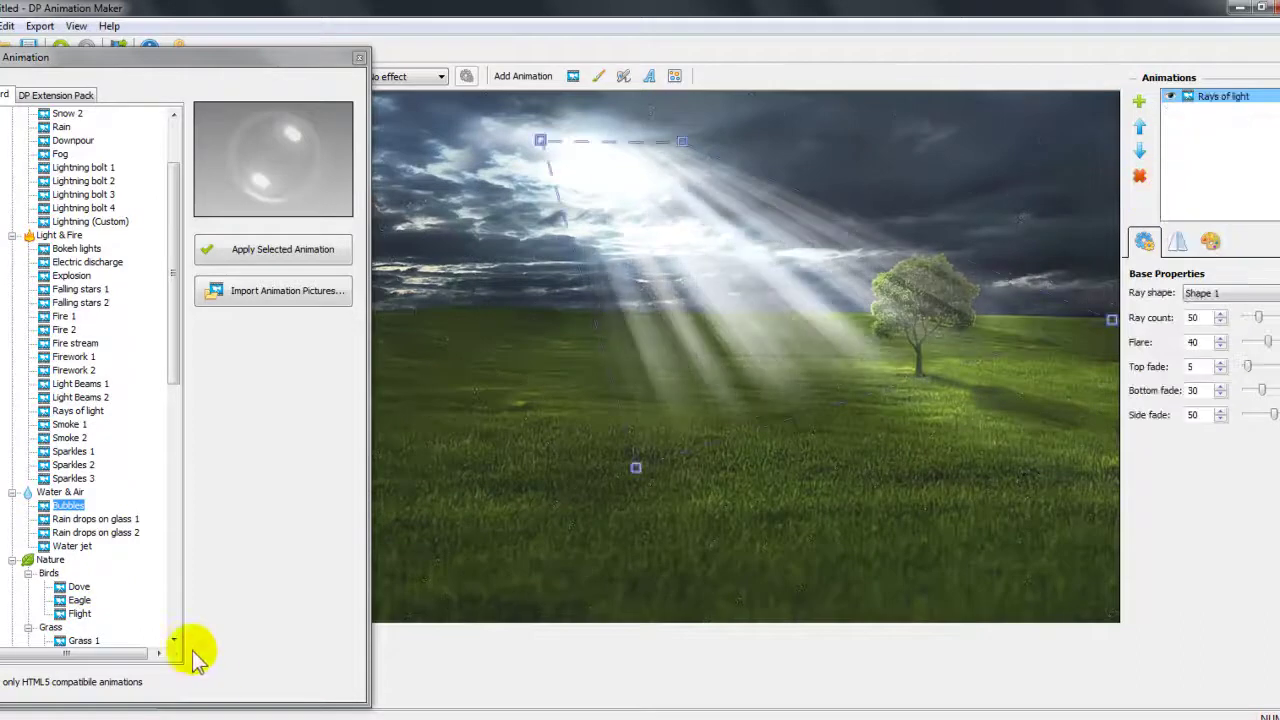
Add the Nature > Birds > Flight animation and remove its duplicate entry
scroll(175, 645, down, 2)
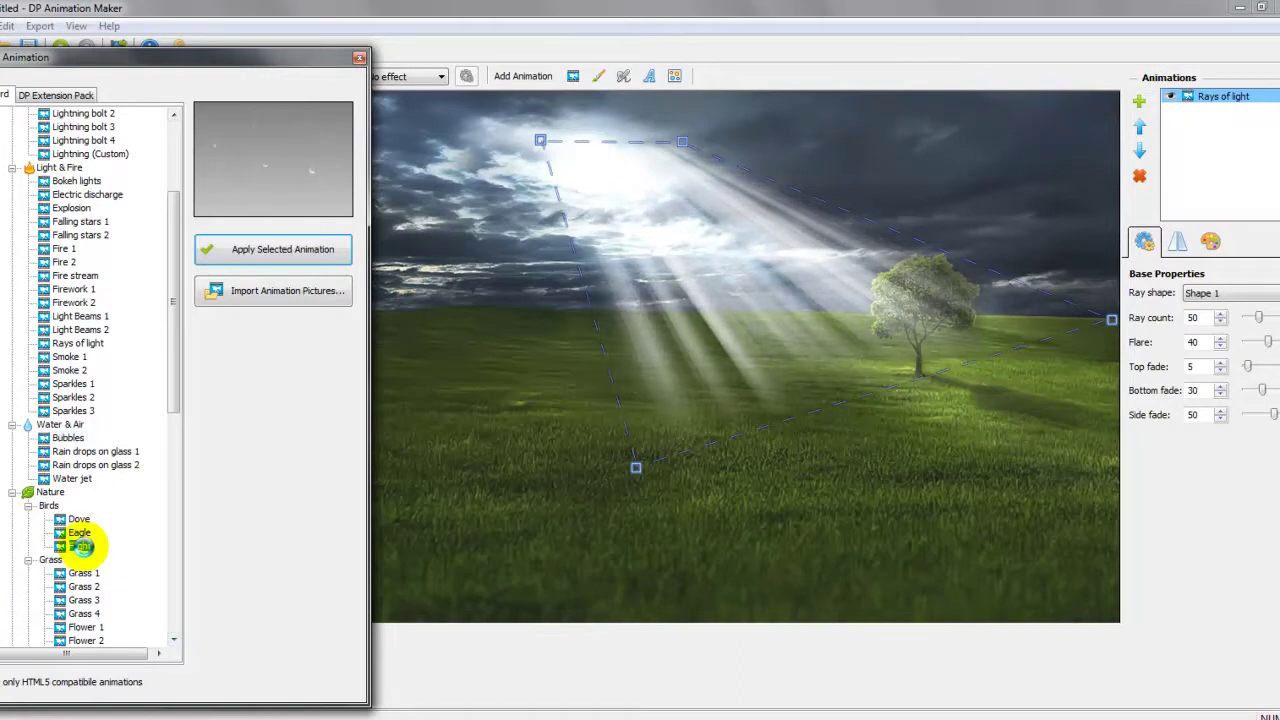
double_click(81, 546)
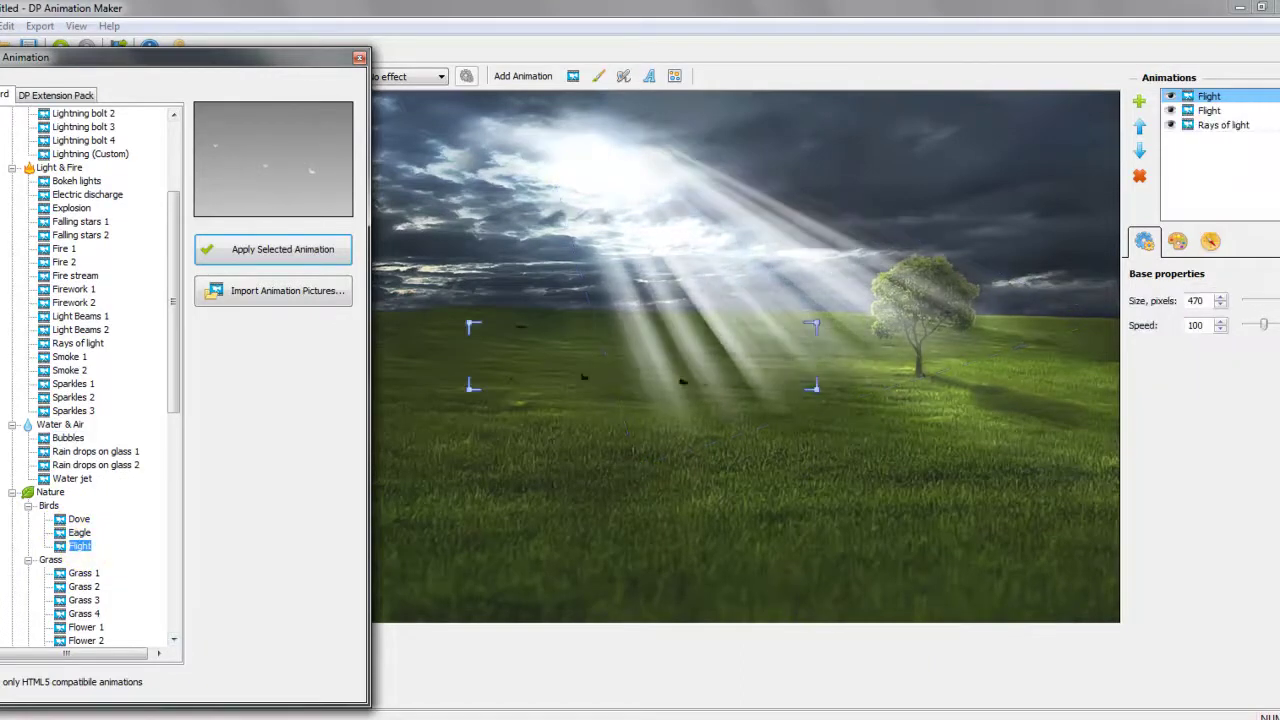
click(1140, 178)
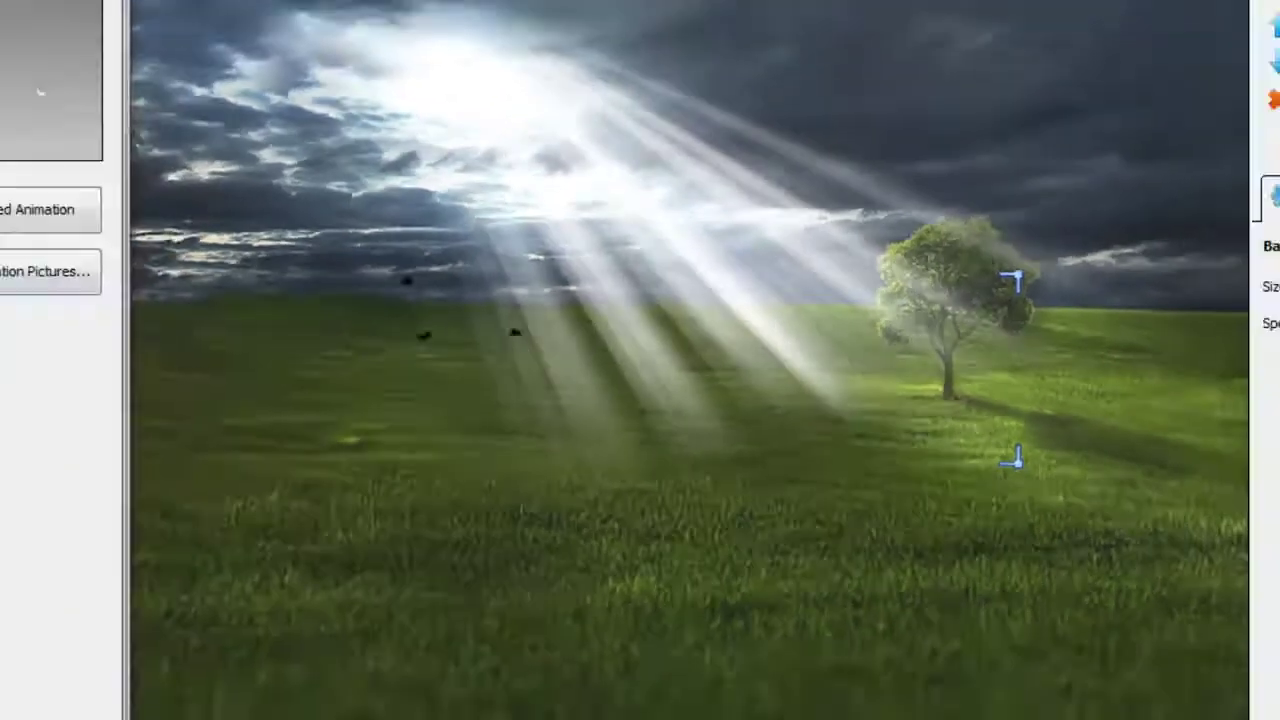
click(198, 627)
click(198, 627)
click(198, 627)
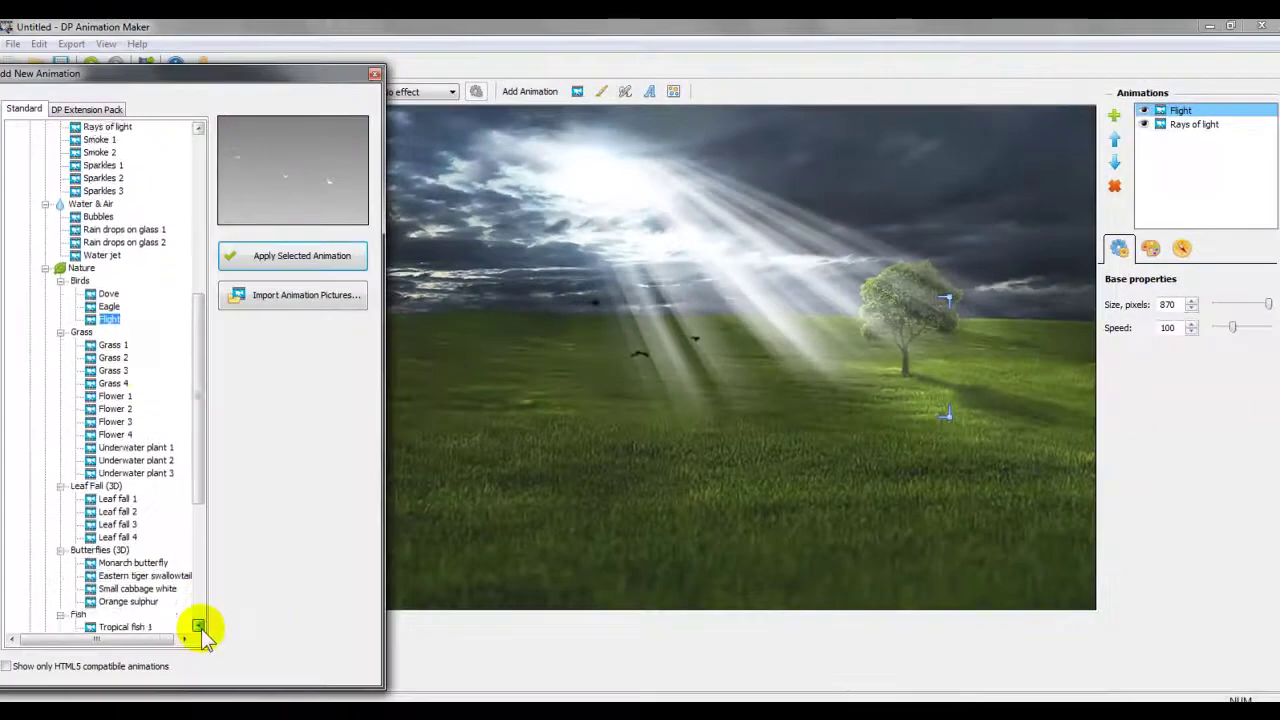
scroll(198, 627, down, 1)
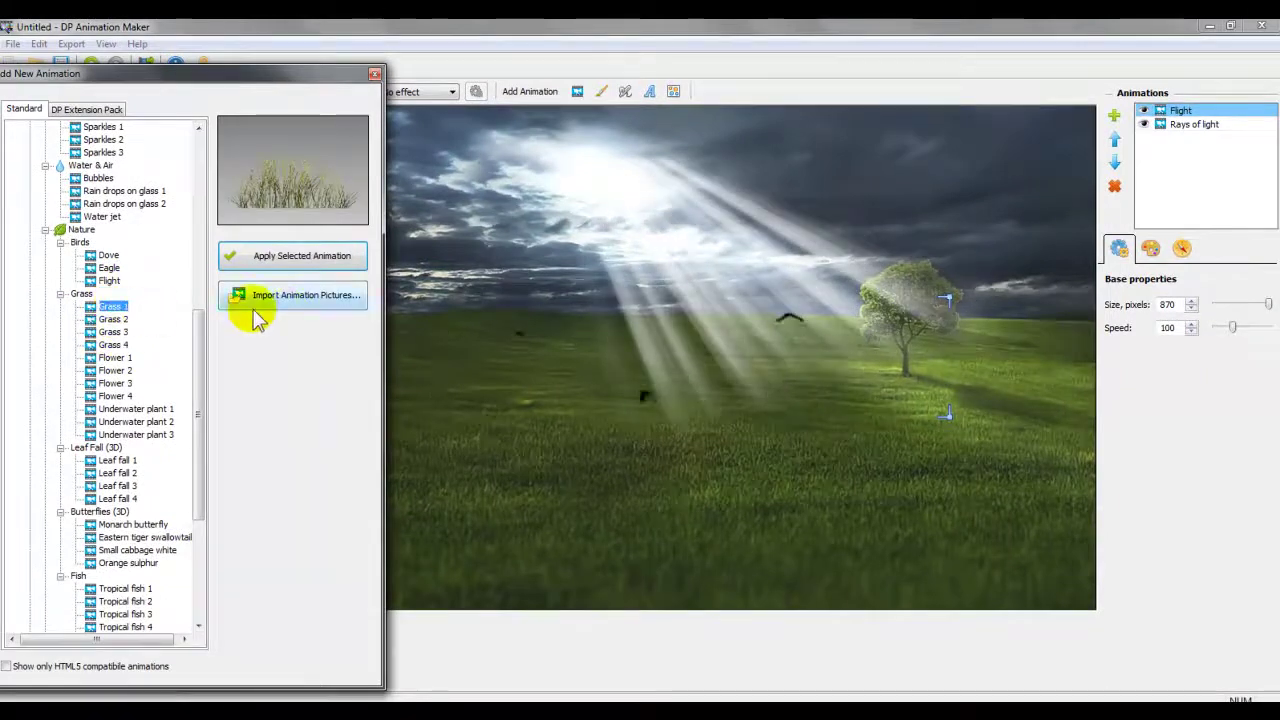
Add Grass 1 along the bottom with count 11, size 725 and speed 100
double_click(113, 306)
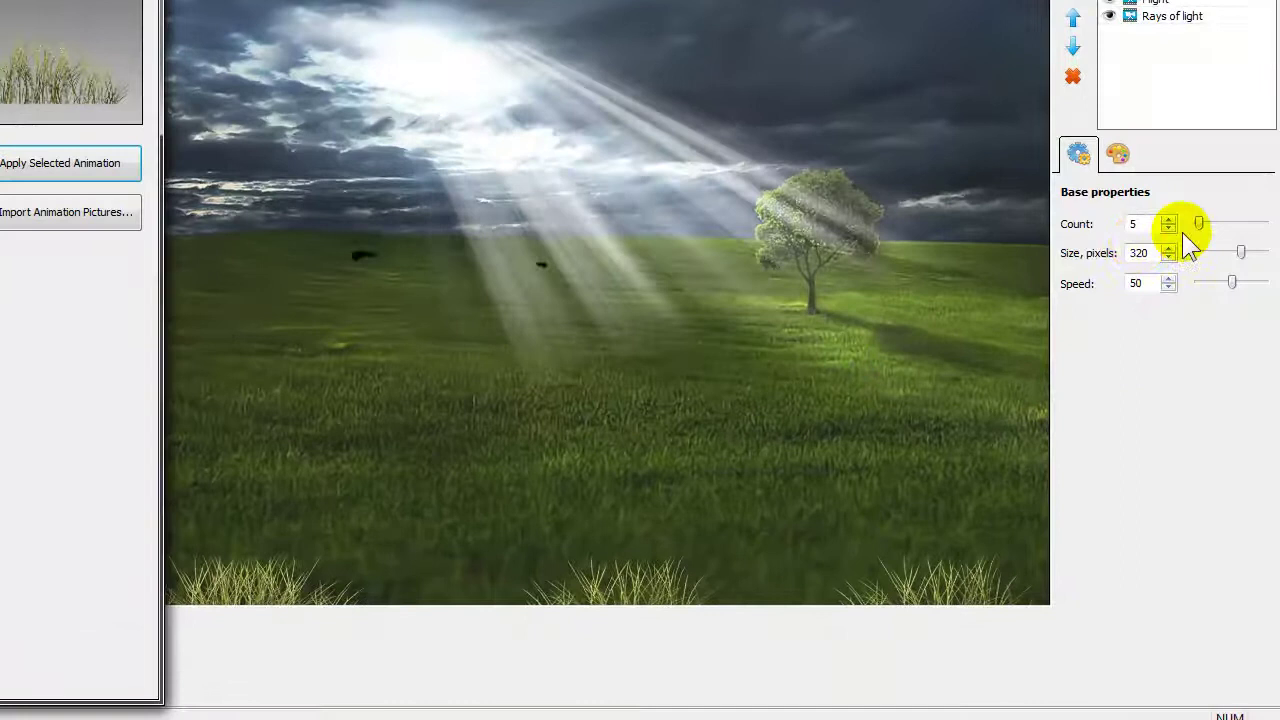
drag(1174, 219, 1170, 246)
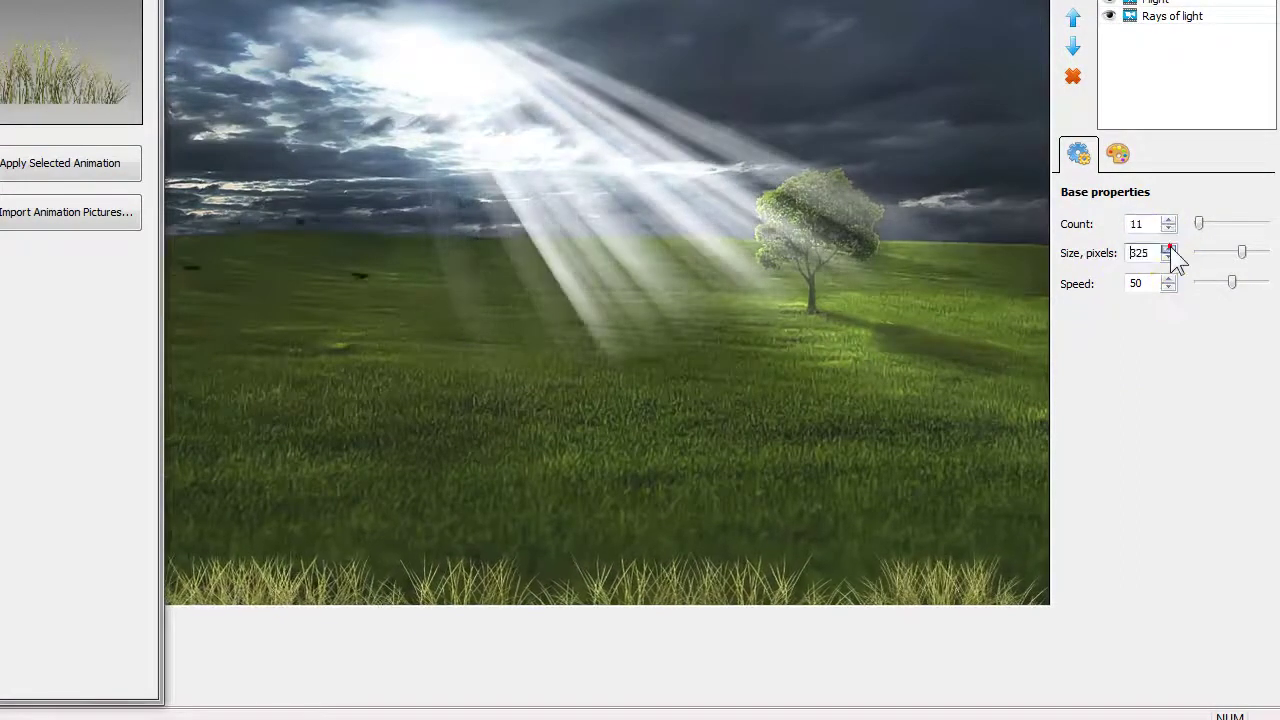
click(1133, 253)
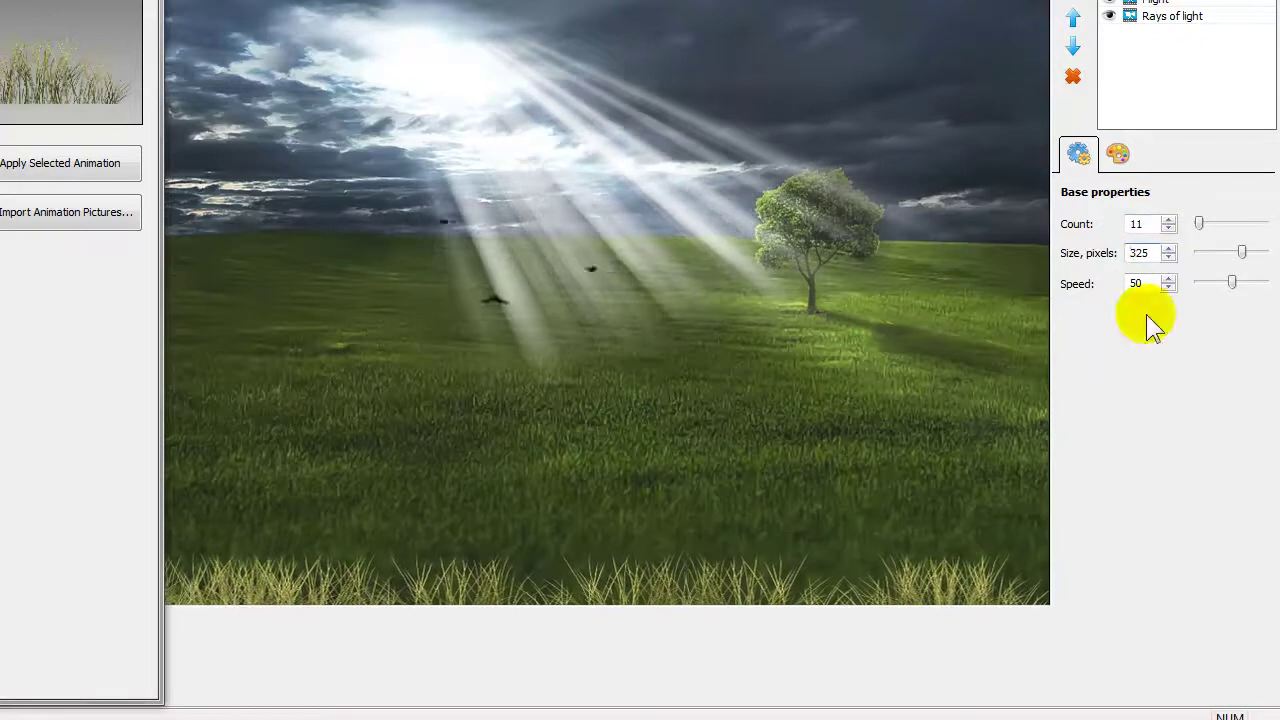
key(Delete)
text(7)
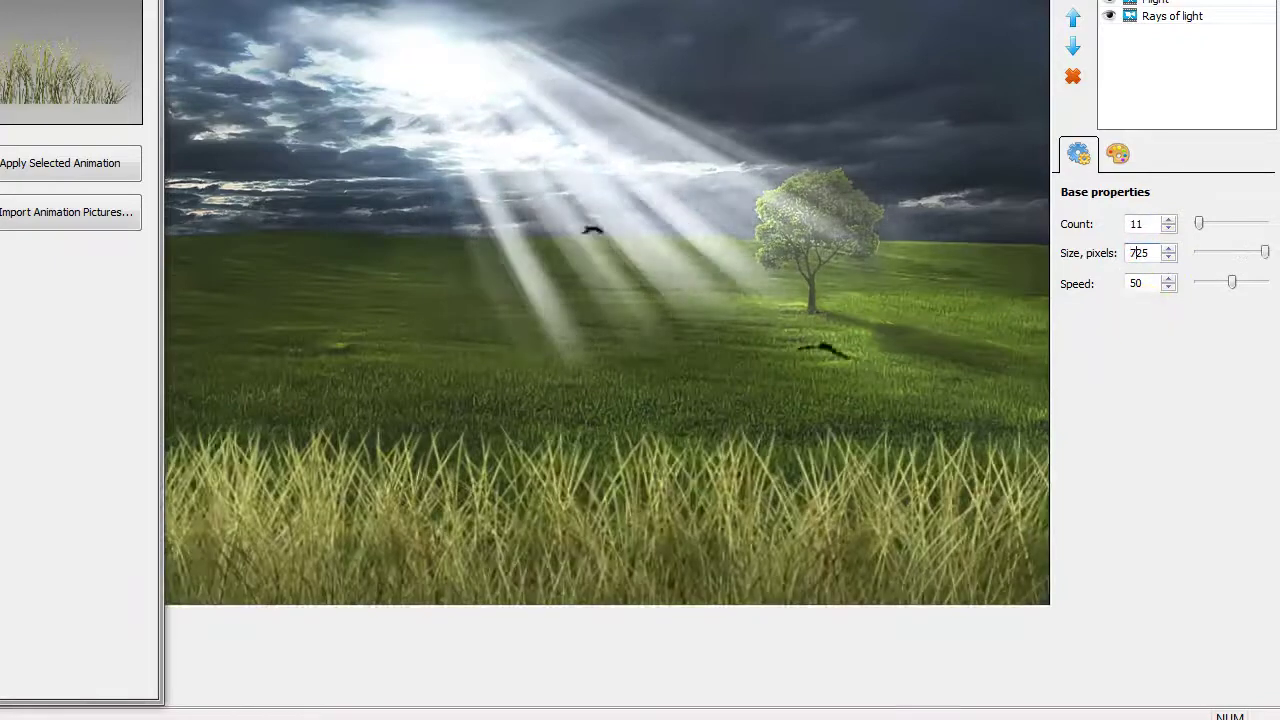
drag(1232, 283, 1268, 284)
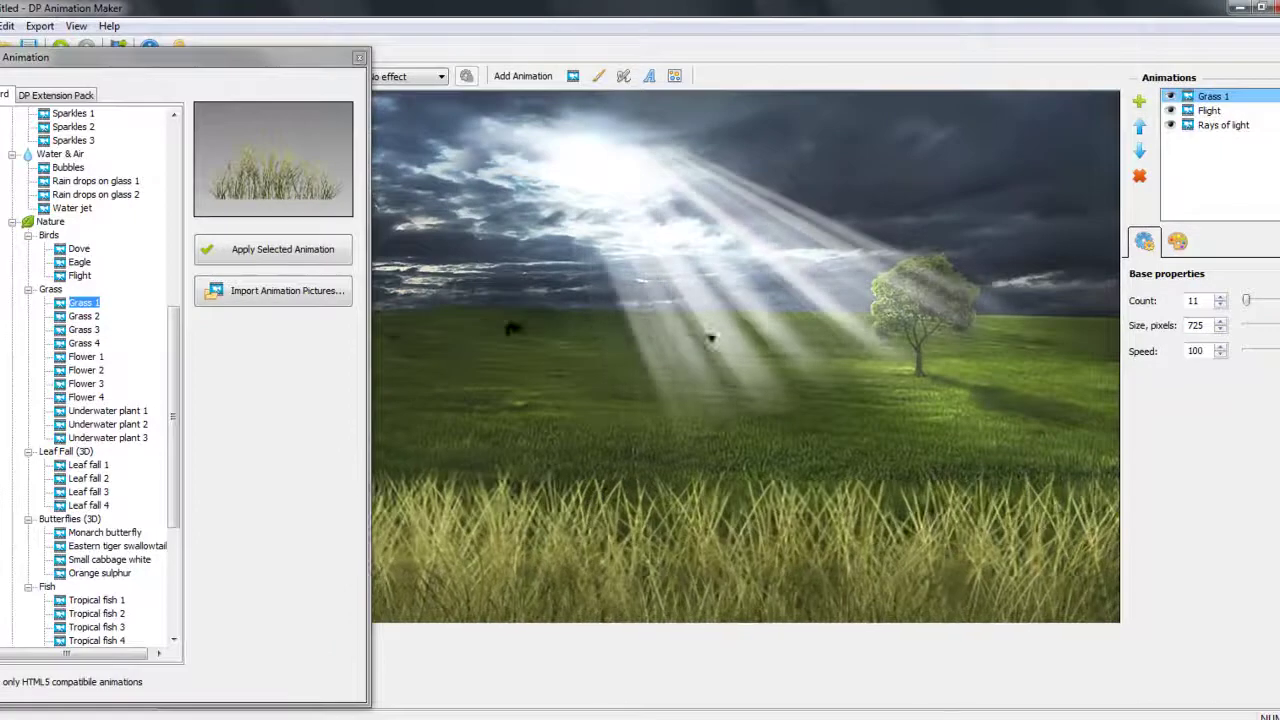
Add pink Flower 3 and Monarch butterflies, lower the butterfly count, and show Boundaries properties
double_click(85, 384)
click(638, 334)
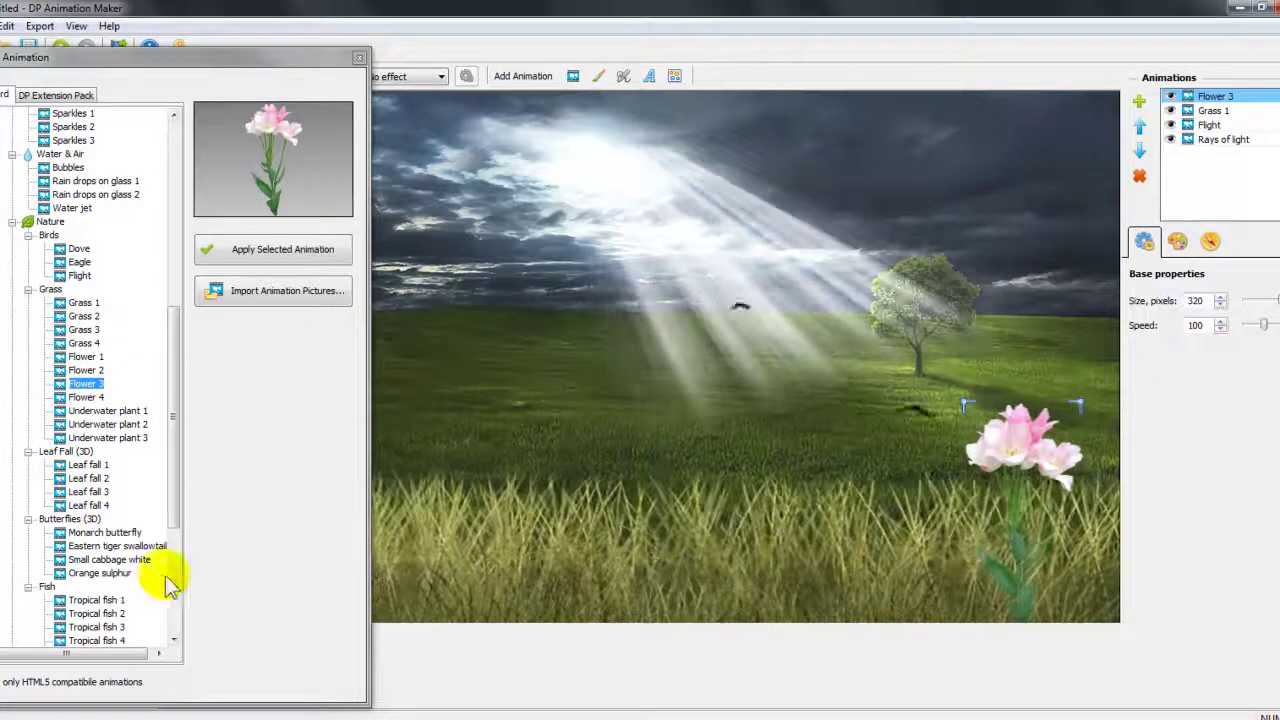
click(122, 535)
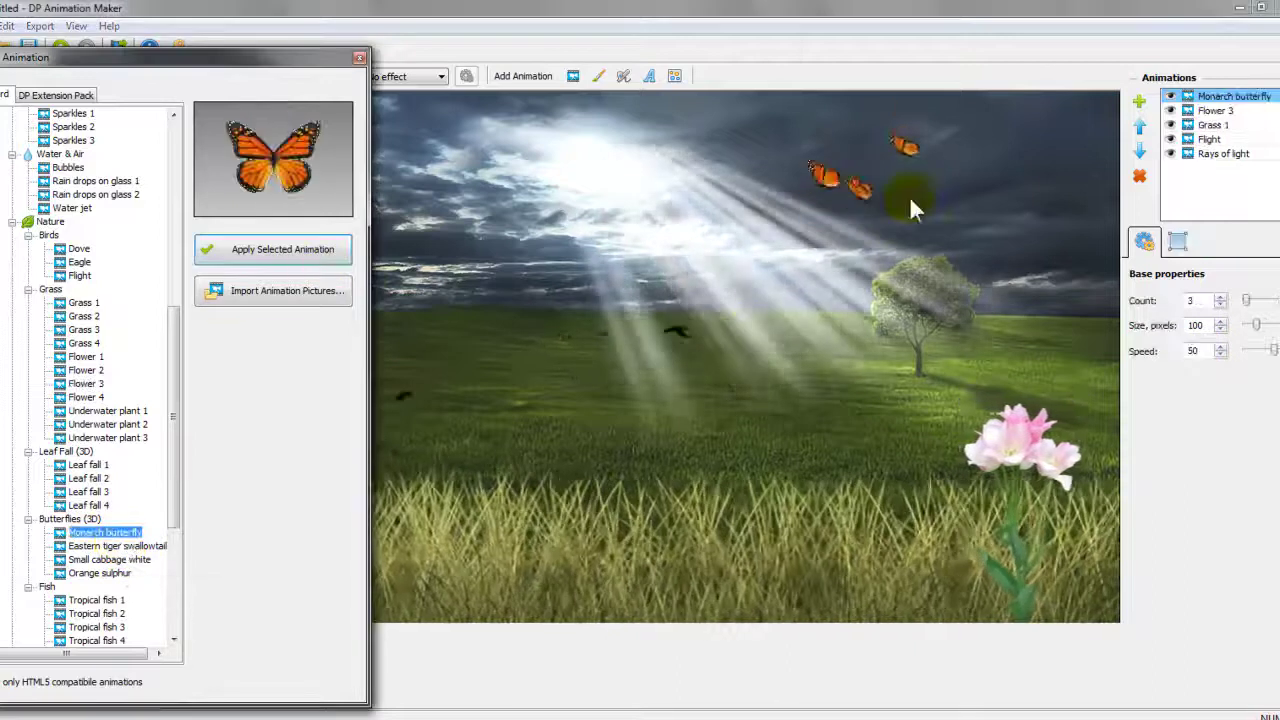
click(1220, 308)
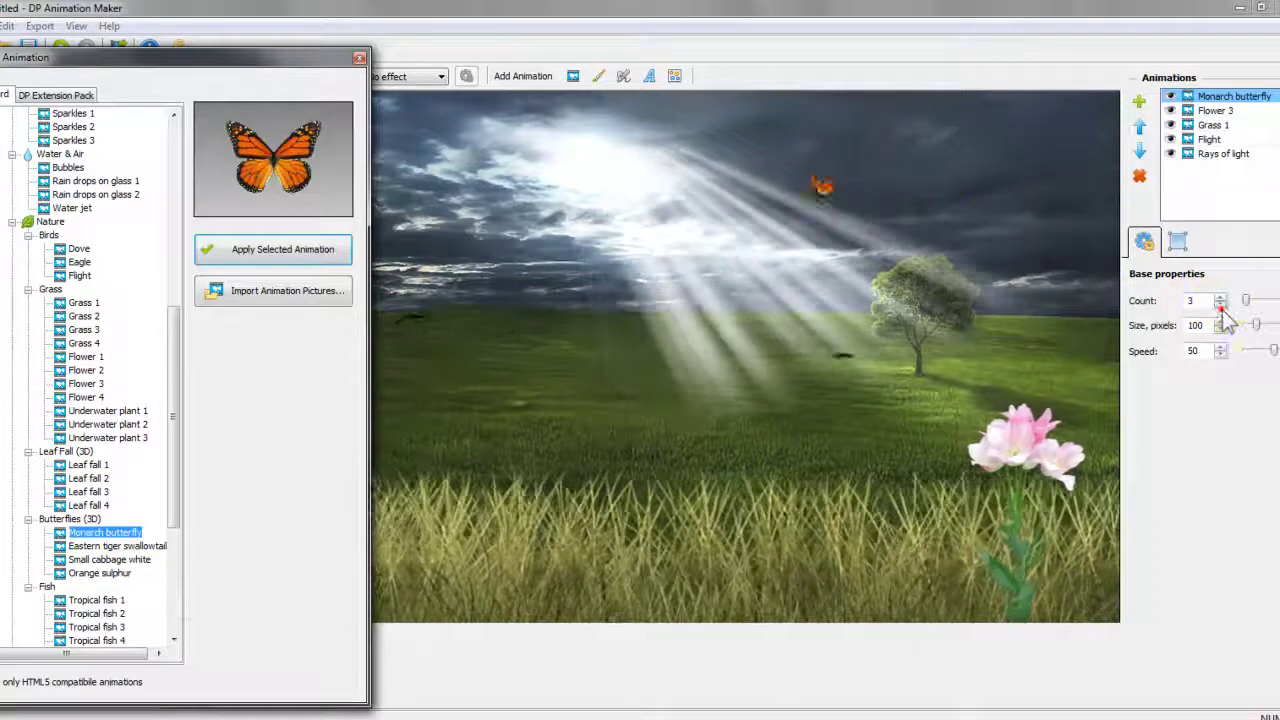
click(1221, 306)
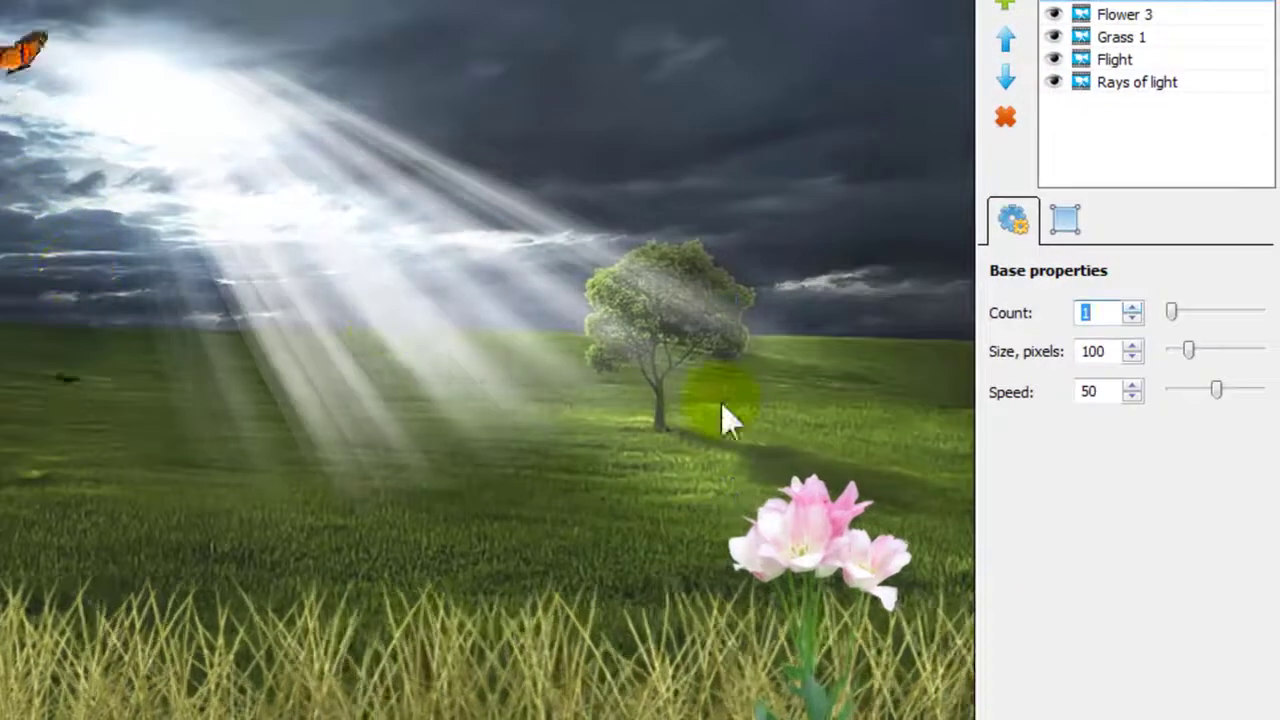
click(1065, 224)
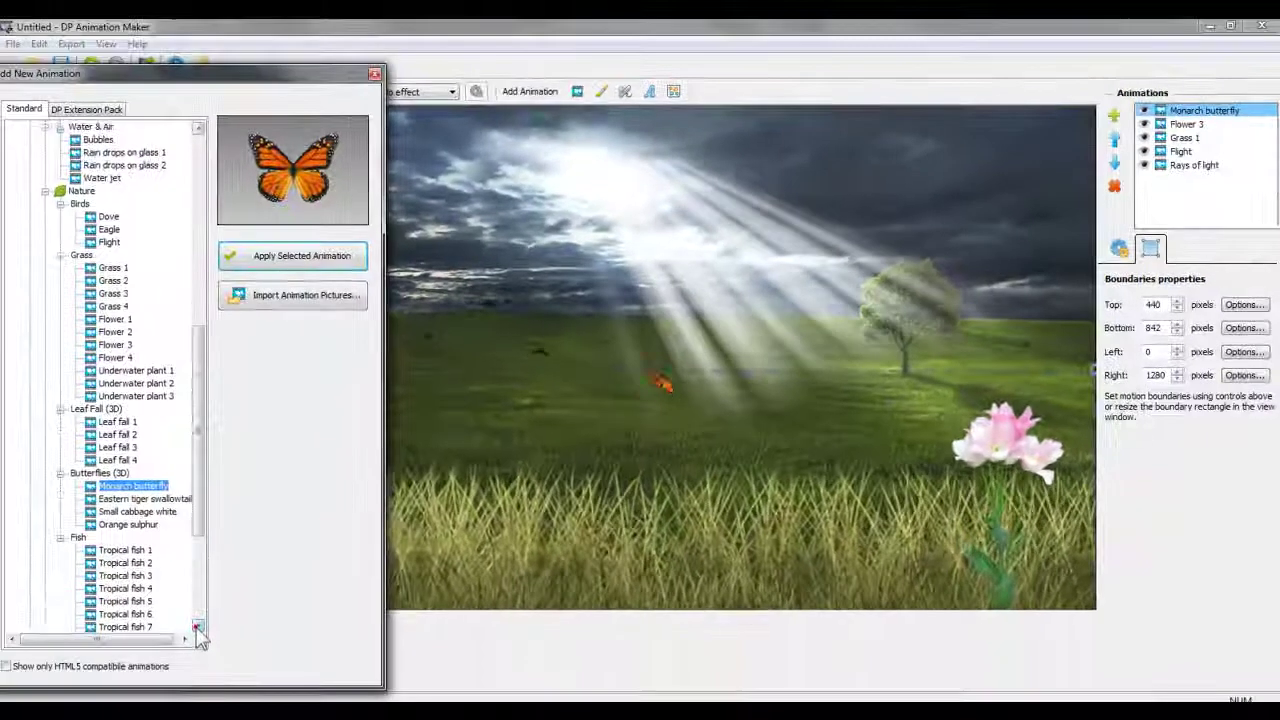
Add Tropical fish 1 and animated Gold fish, with the gold fish count set to 6
click(198, 628)
click(198, 628)
double_click(141, 486)
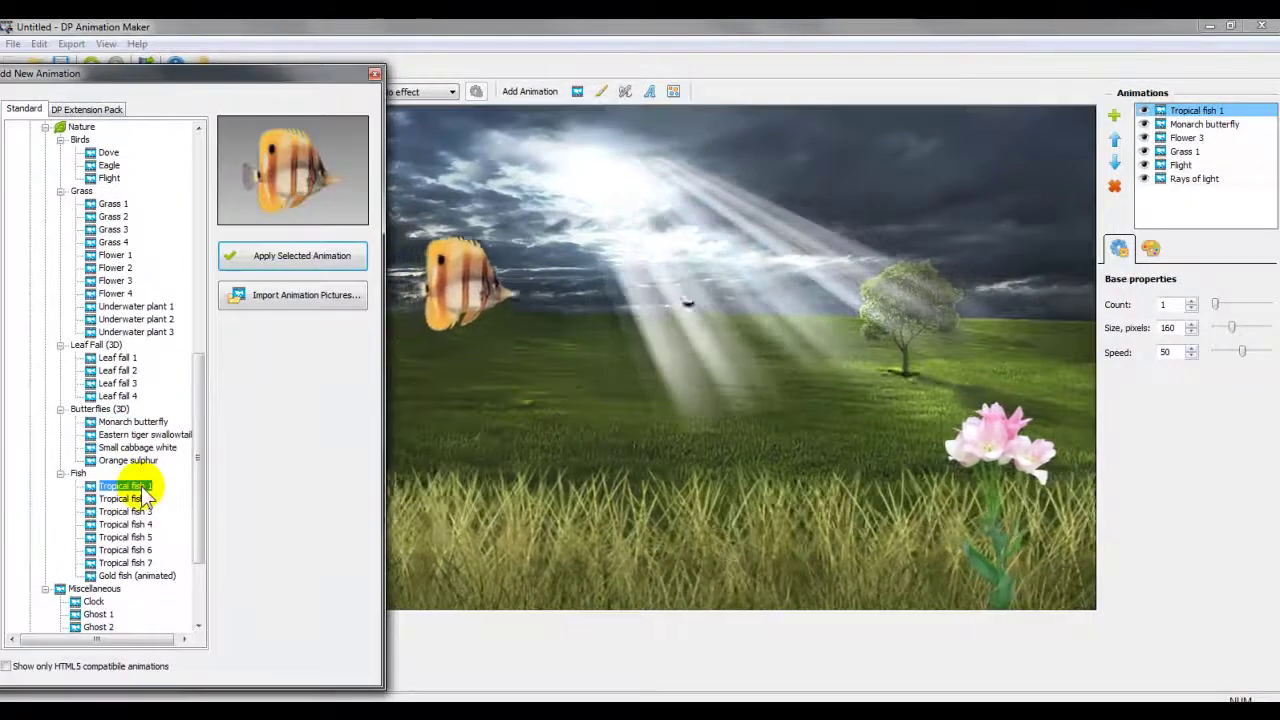
double_click(158, 577)
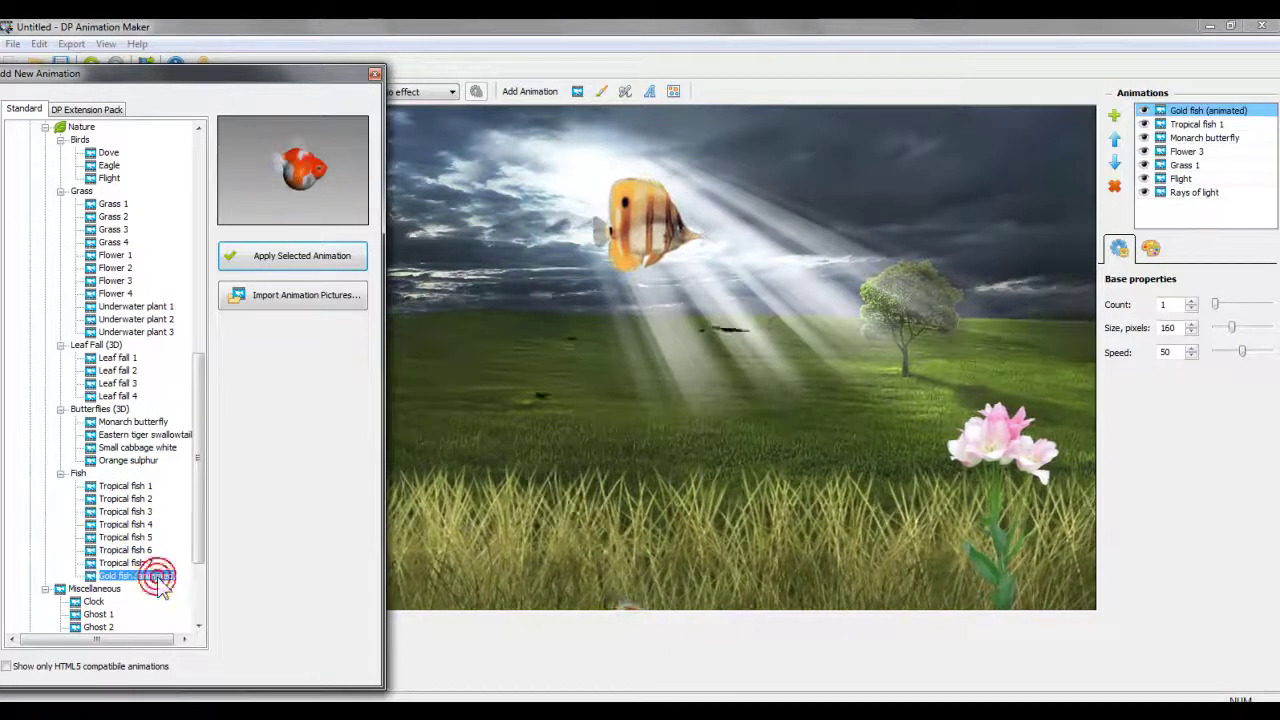
click(1191, 300)
click(1191, 300)
click(1191, 300)
click(1191, 300)
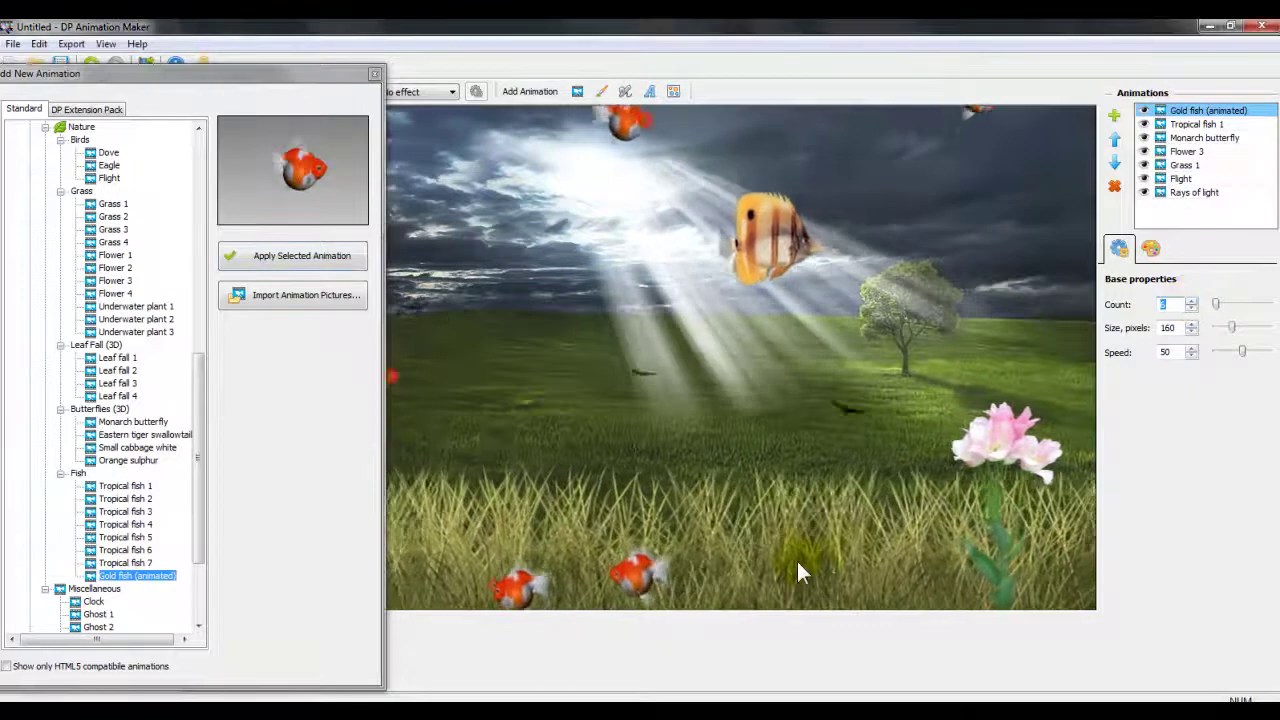
click(199, 626)
click(199, 626)
click(199, 626)
click(199, 626)
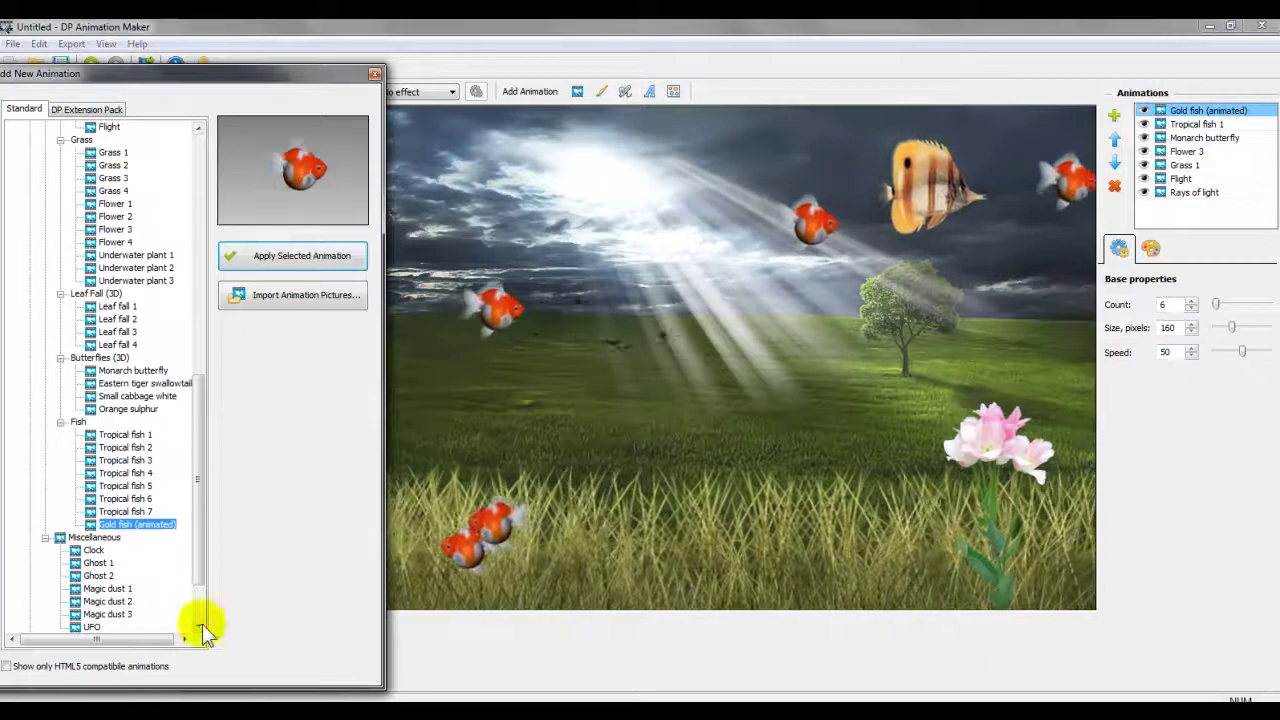
click(199, 626)
click(199, 626)
click(199, 626)
click(199, 626)
Add Ghost 1 with a raised count, then add Ghost 2
double_click(98, 512)
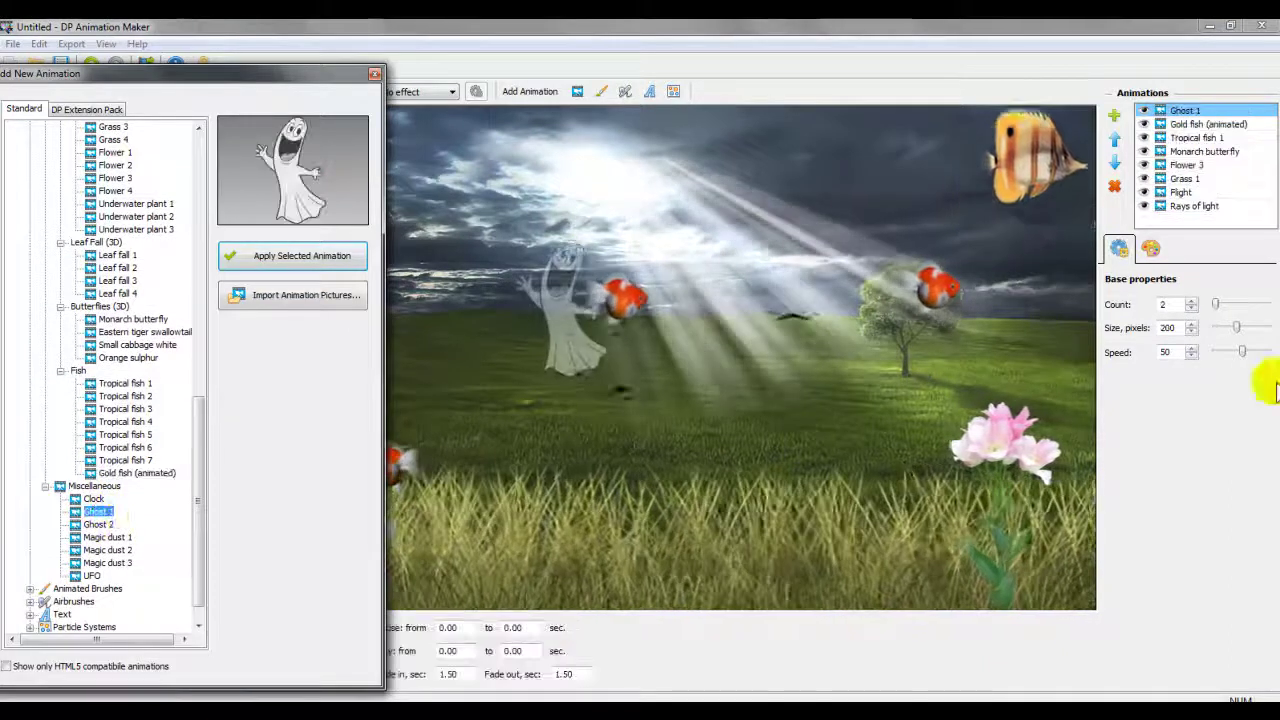
mouse_move(1215, 304)
mouse_down()
mouse_move(1233, 312)
mouse_move(1223, 306)
mouse_up()
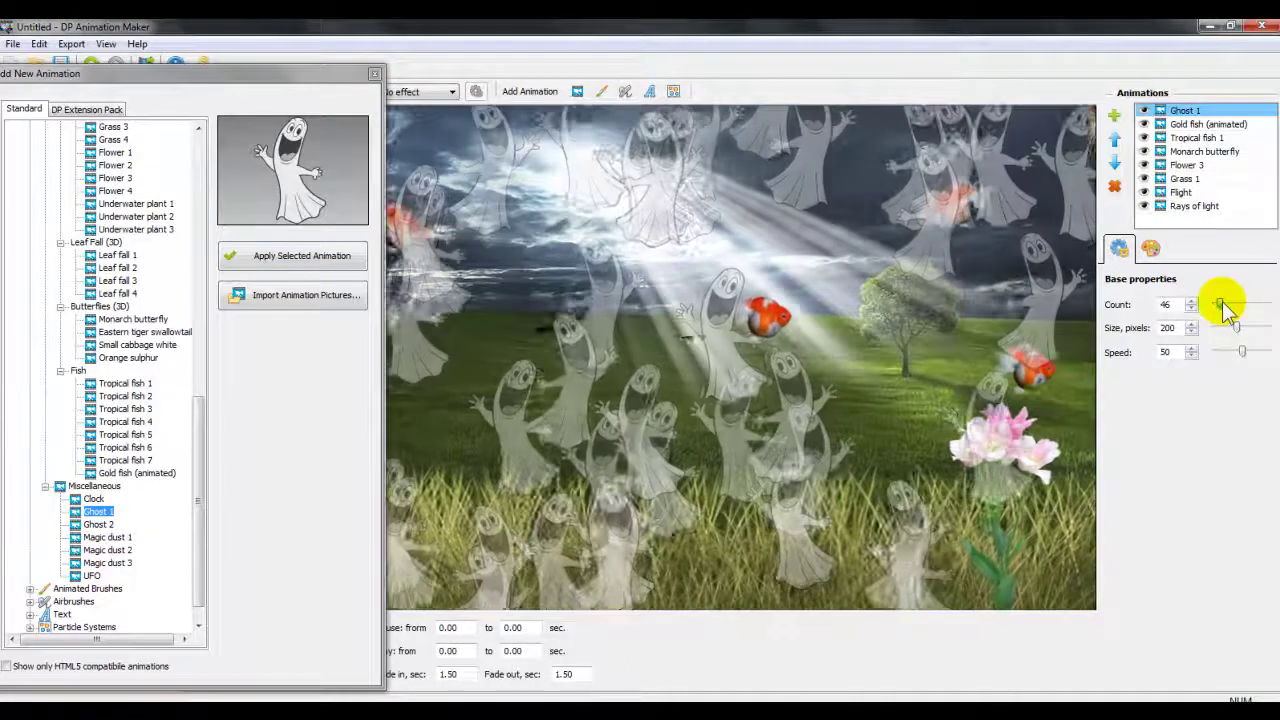
double_click(108, 527)
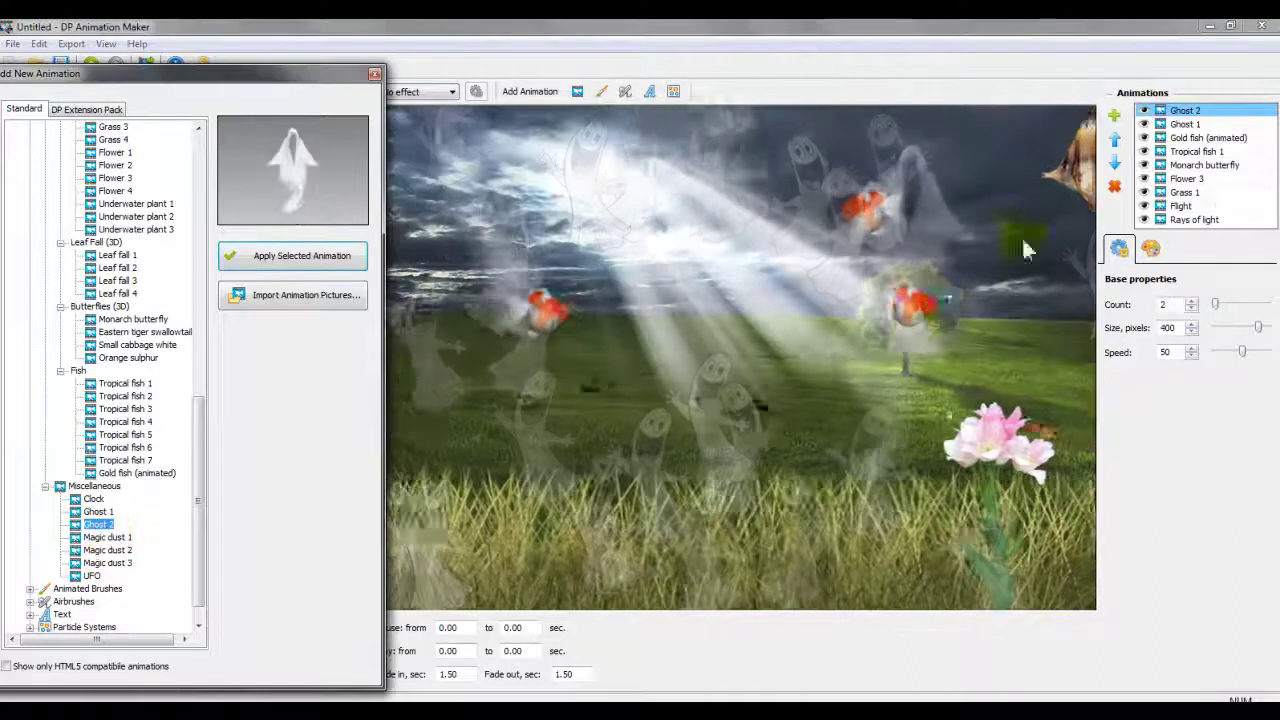
click(1195, 124)
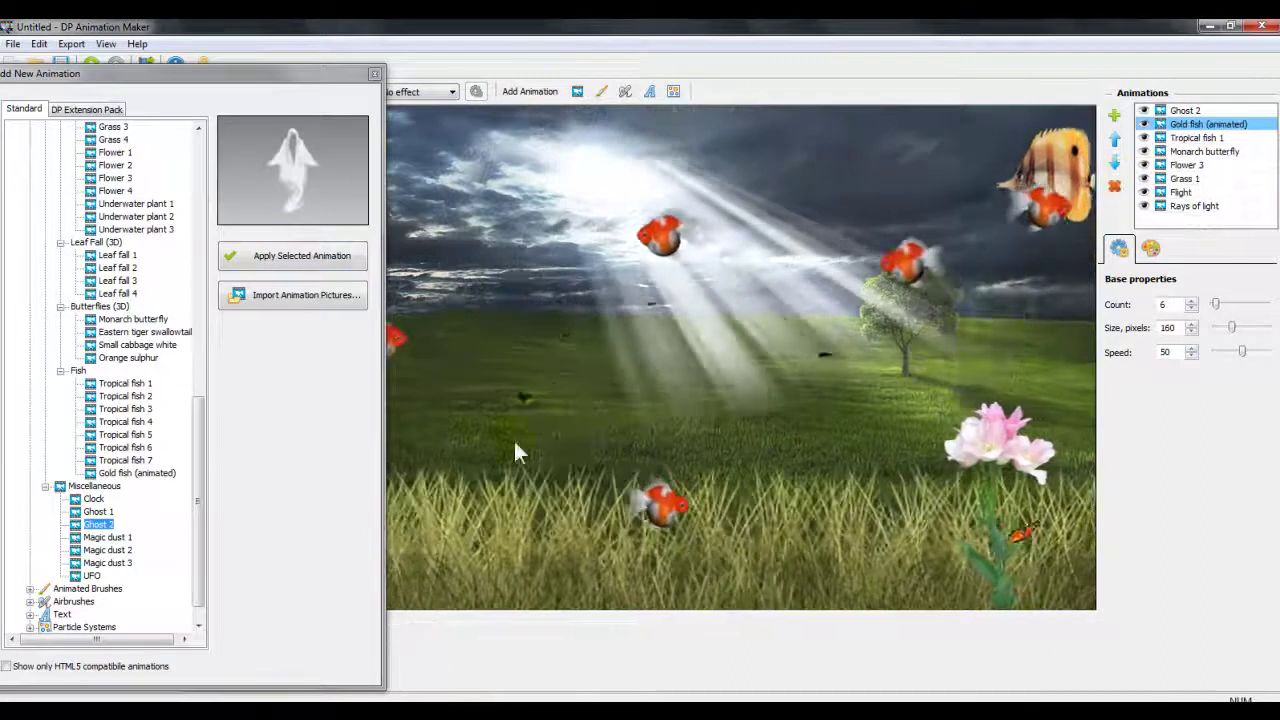
Add Magic dust 2 and Magic dust 1 green sparkles
click(121, 553)
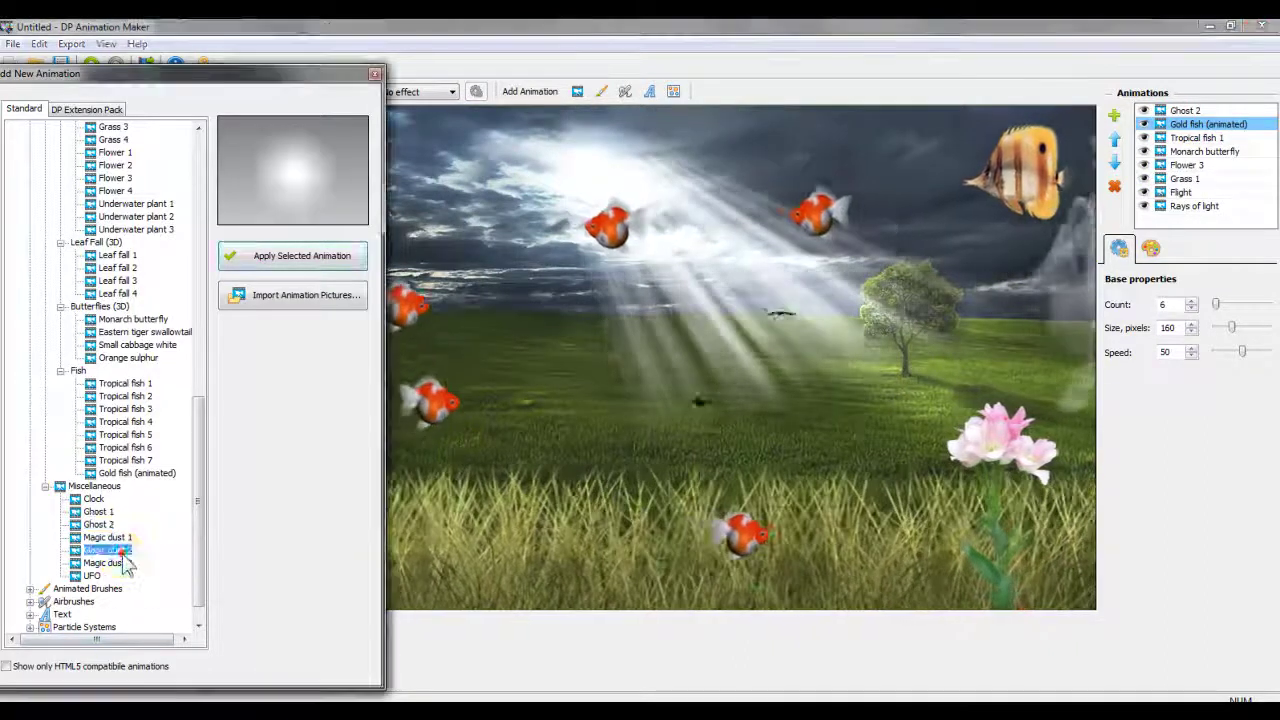
double_click(121, 553)
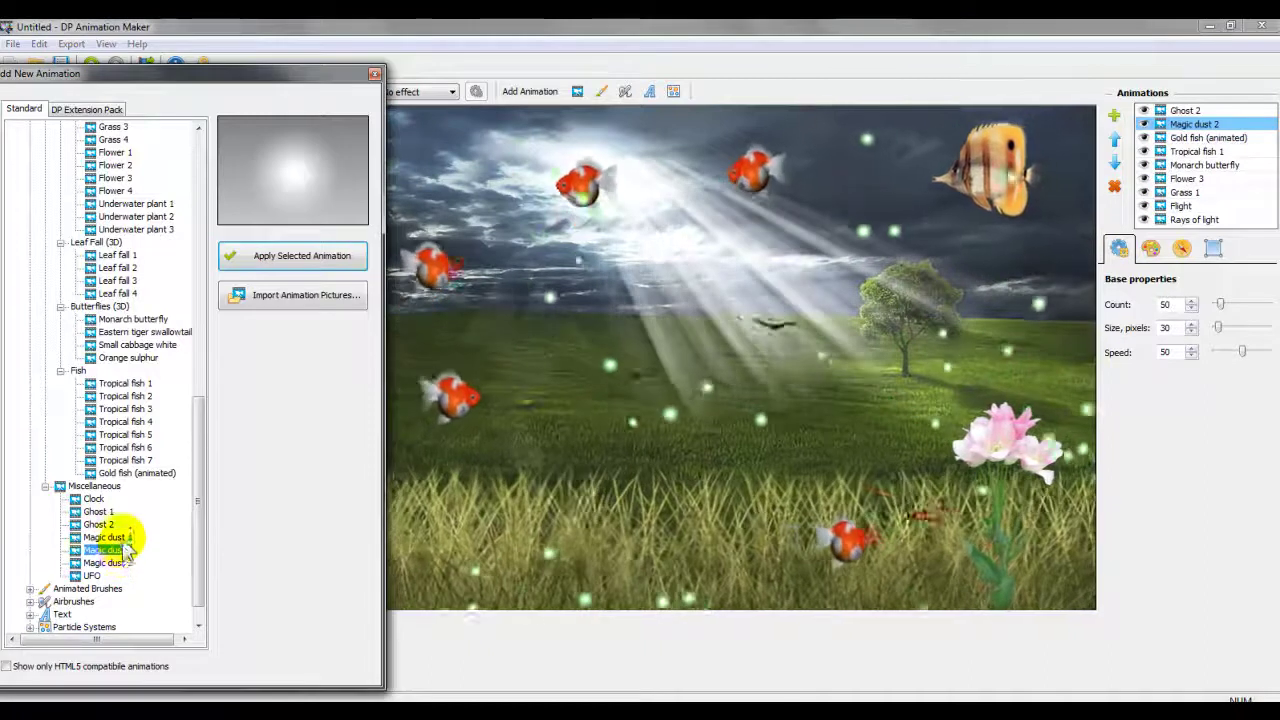
double_click(121, 538)
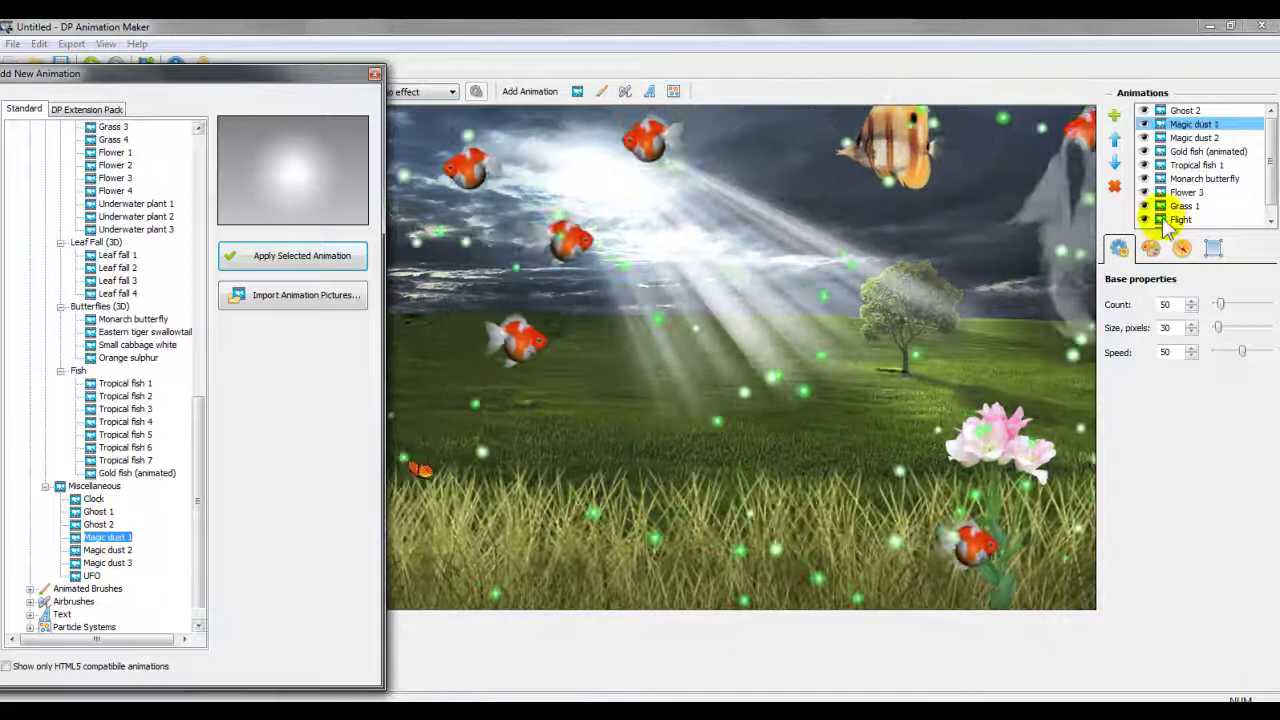
Delete the Ghost 2, magic dust, gold fish and tropical fish animation layers
click(1185, 110)
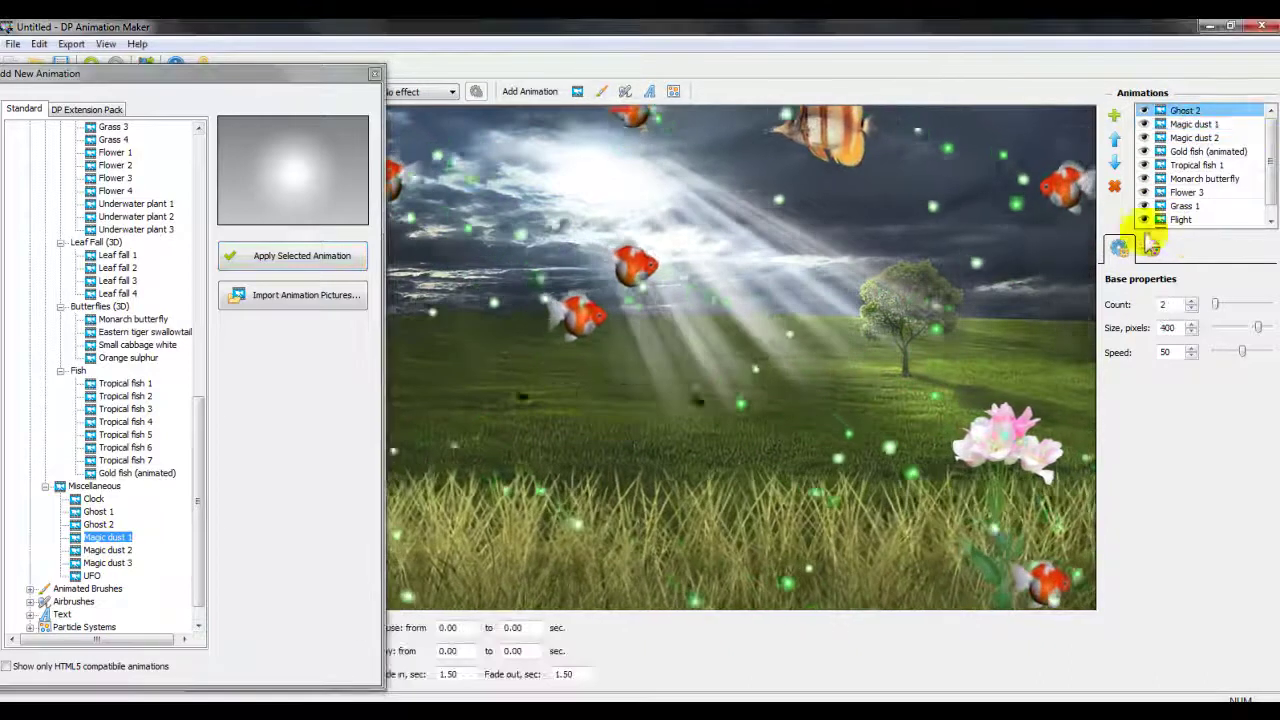
click(1114, 186)
click(1114, 186)
click(1114, 186)
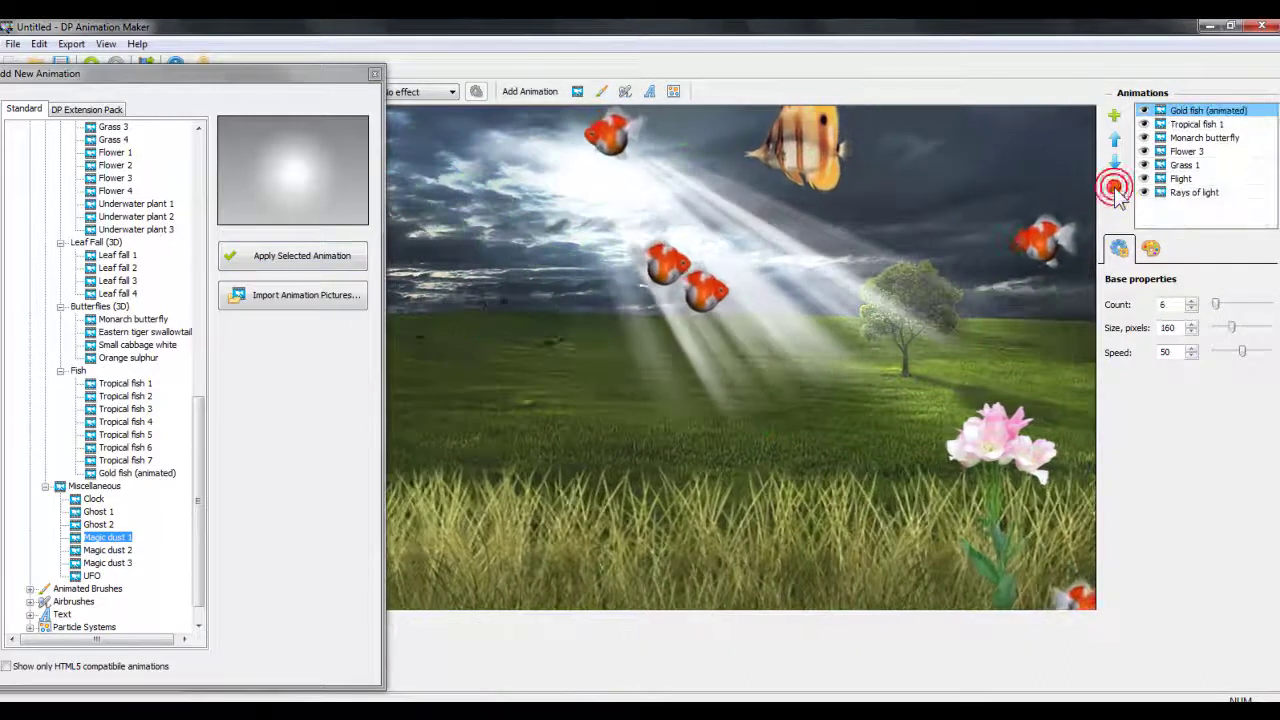
click(1114, 186)
click(1114, 186)
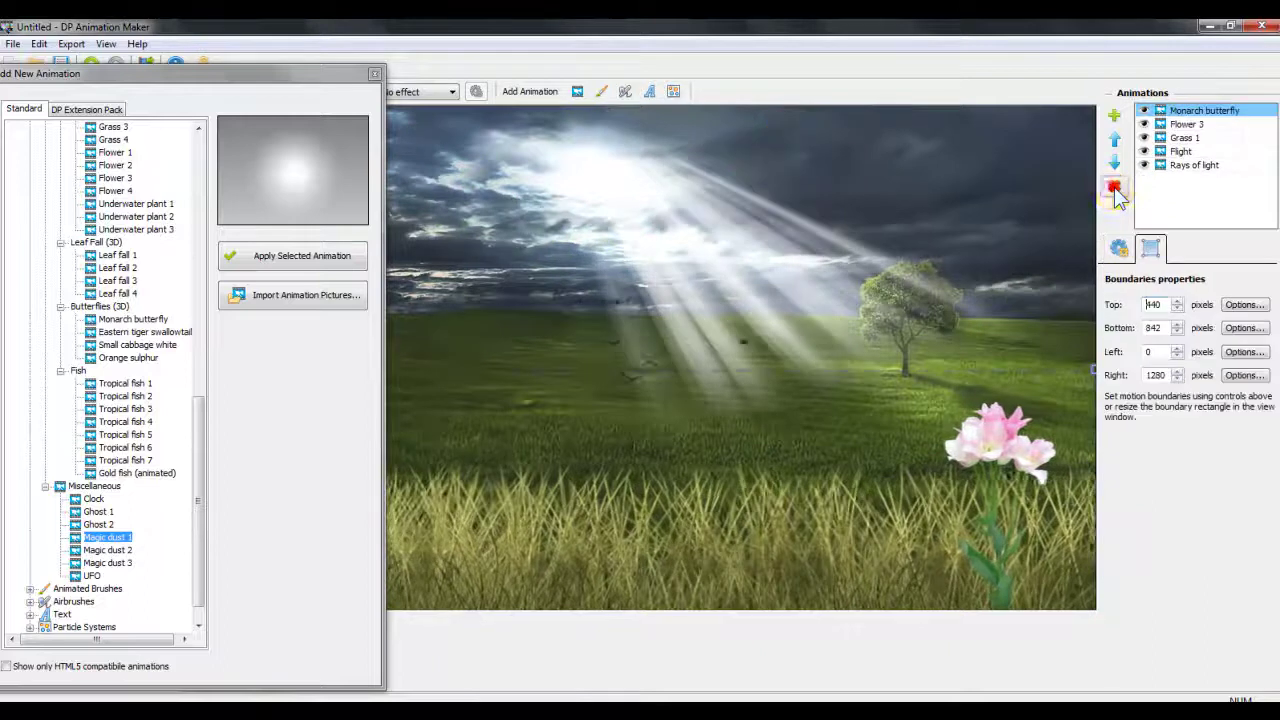
click(1114, 186)
click(1114, 186)
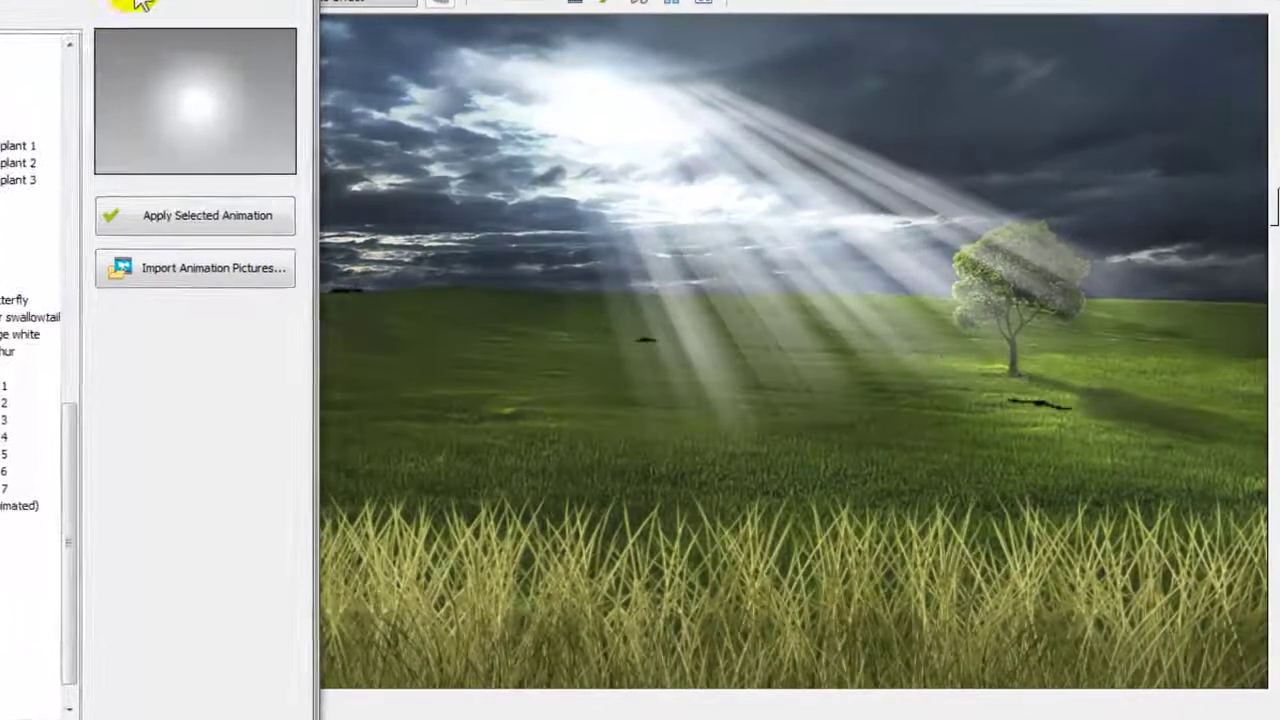
Move the animation picker aside and set Grass 1 to size 498 and speed 100
click(137, 2)
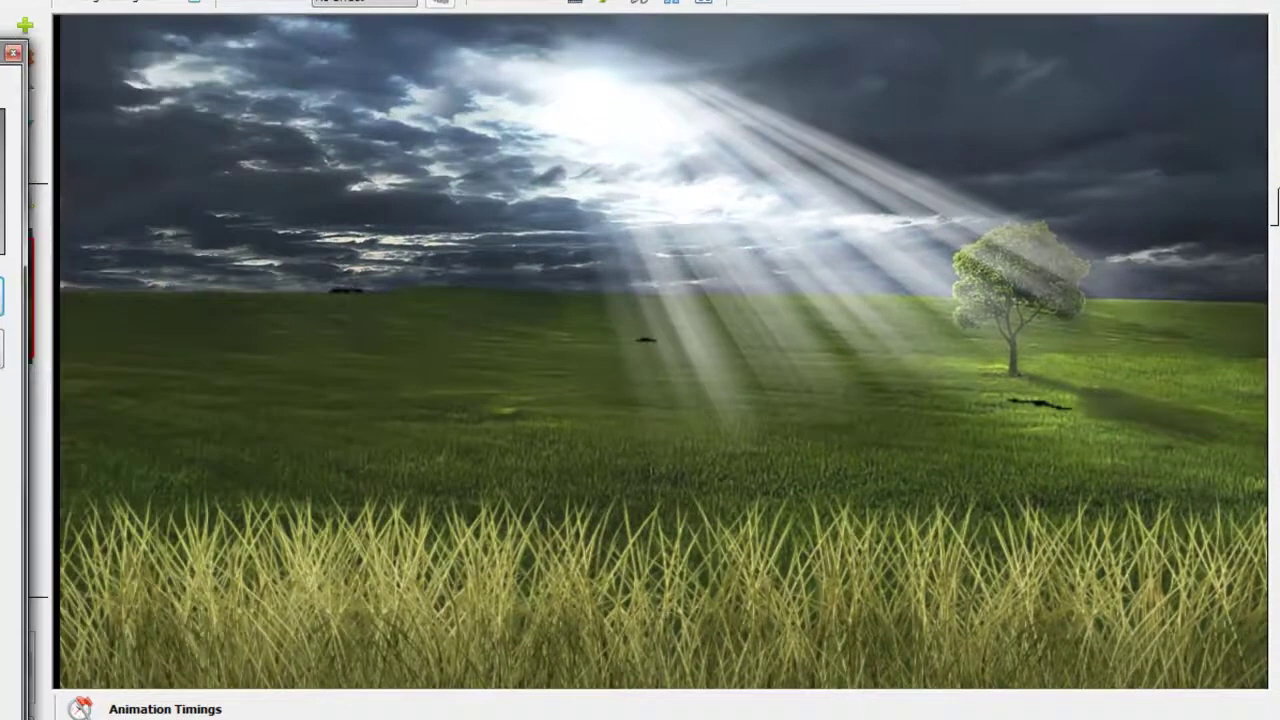
click(768, 420)
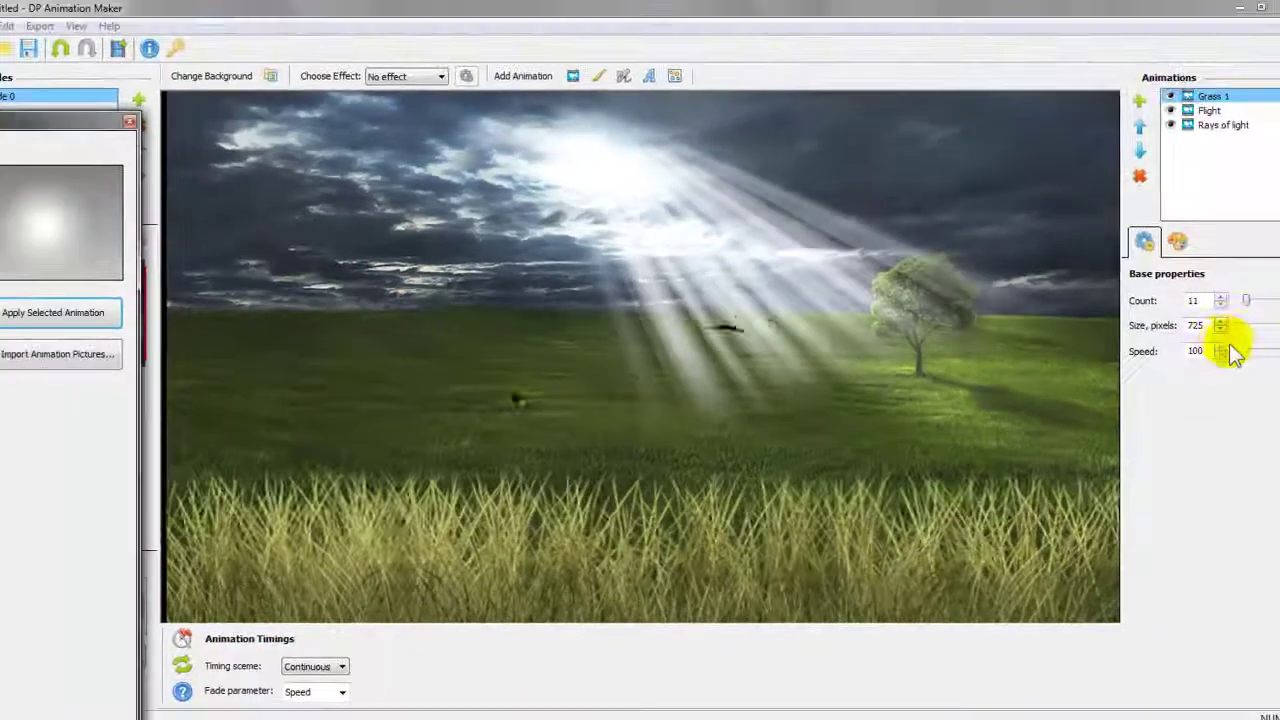
click(1220, 330)
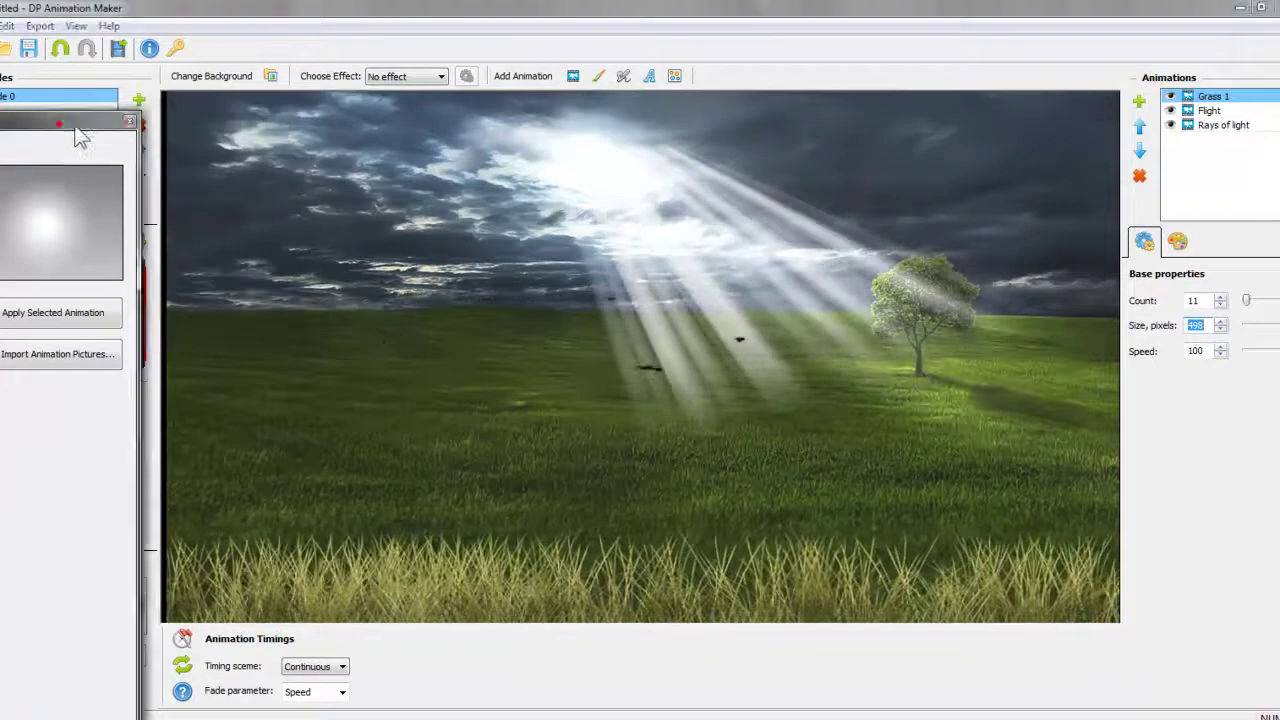
Bring the animation picker back and preview the Drift and Bend brushes under Animated Brushes
drag(70, 127, 324, 89)
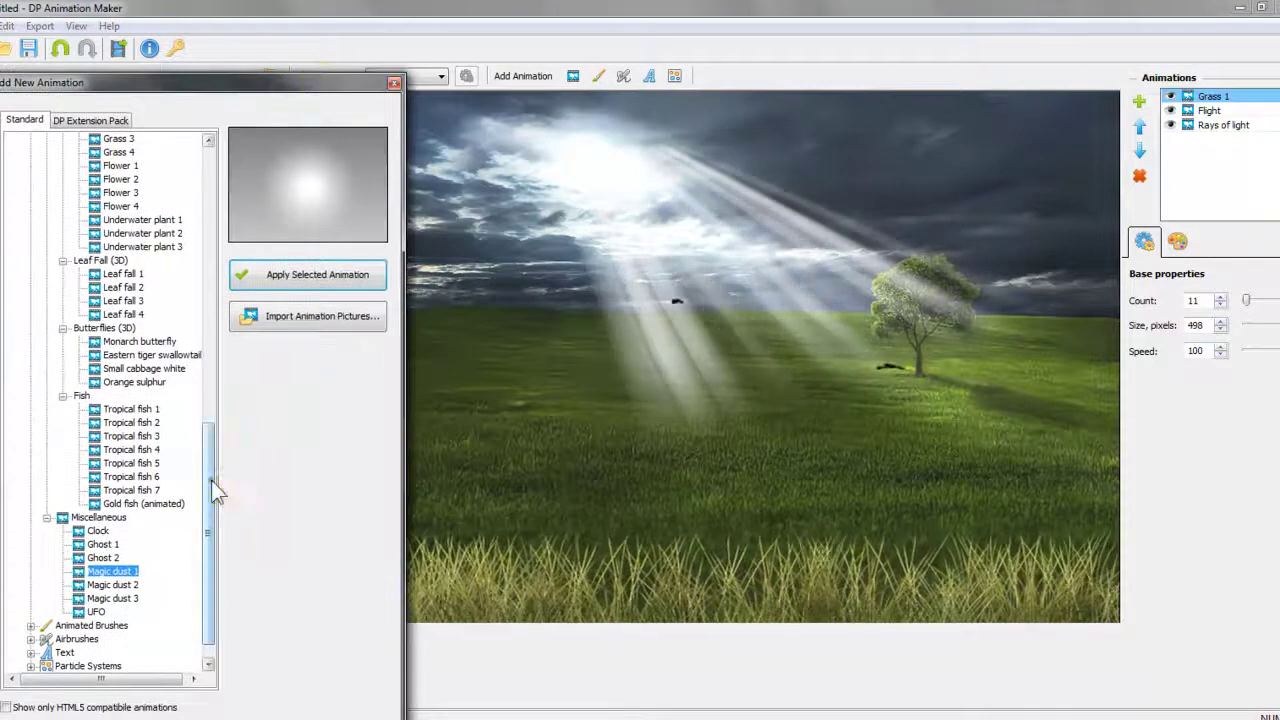
scroll(214, 495, down, 1)
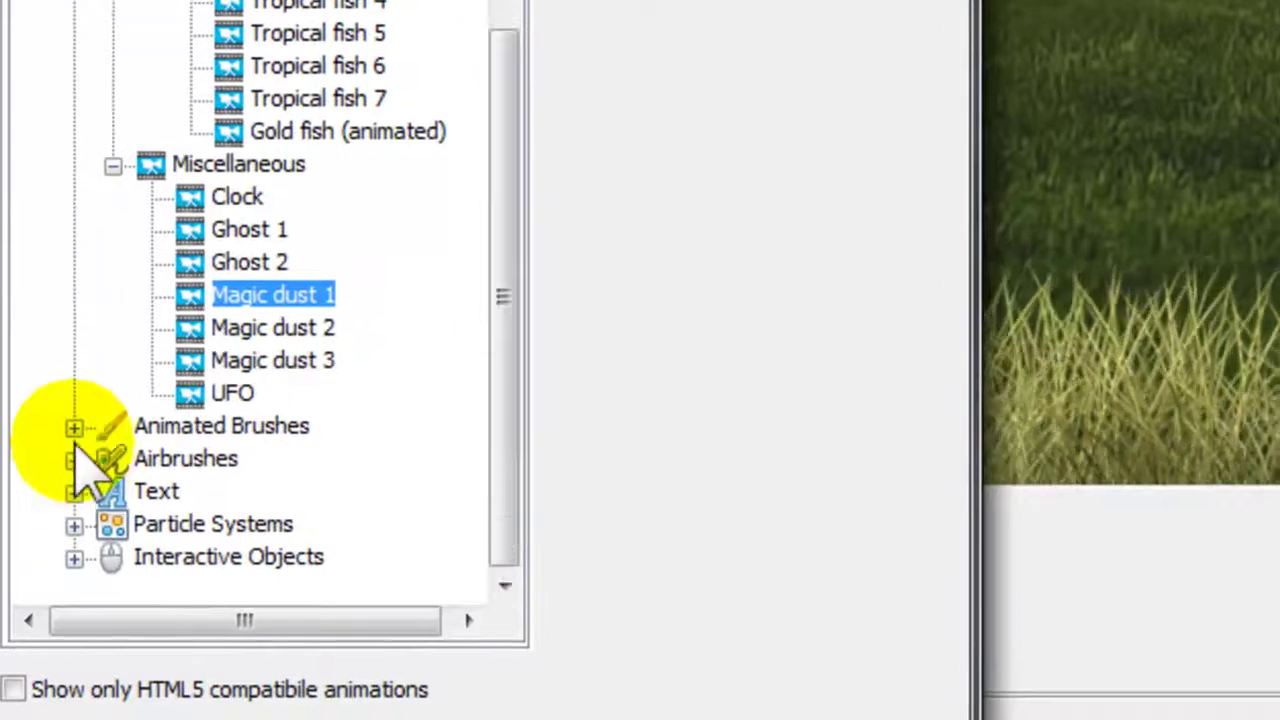
click(72, 432)
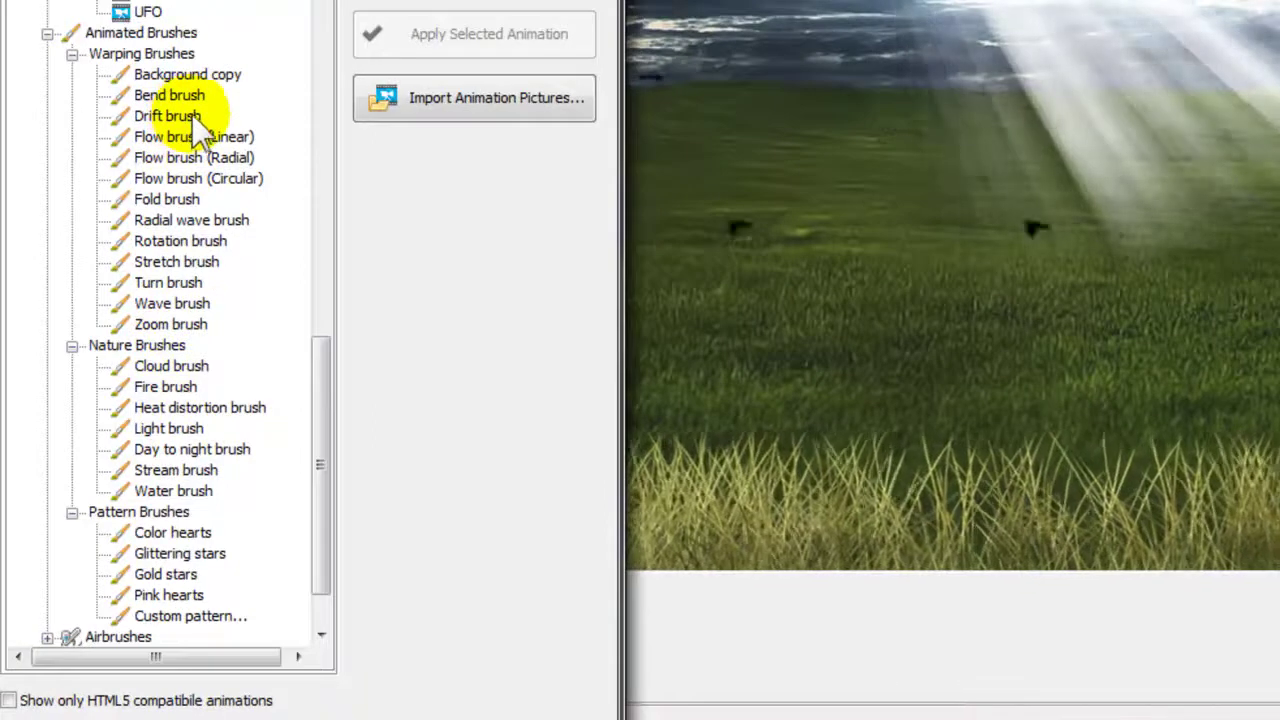
click(190, 118)
click(200, 95)
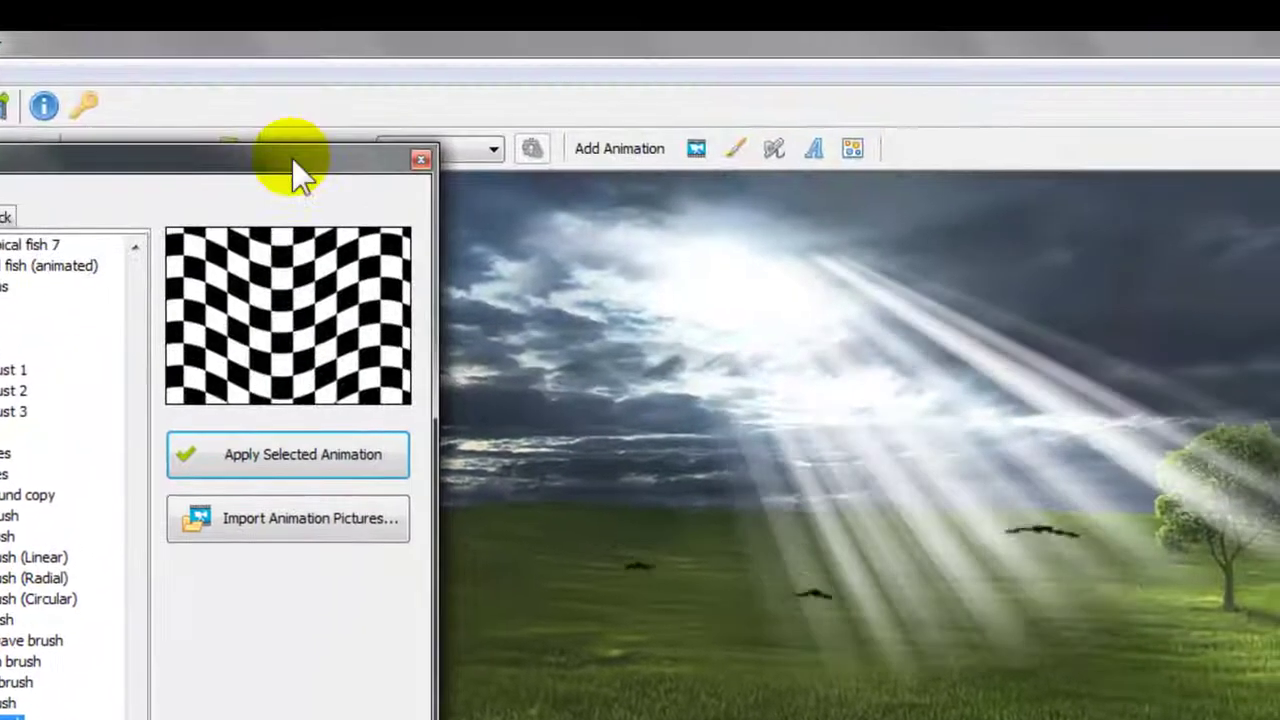
Move the brush picker aside and swap in the hot-air-balloon and lighthouse seascape background
drag(478, 0, 445, 0)
drag(262, 245, 251, 243)
click(218, 175)
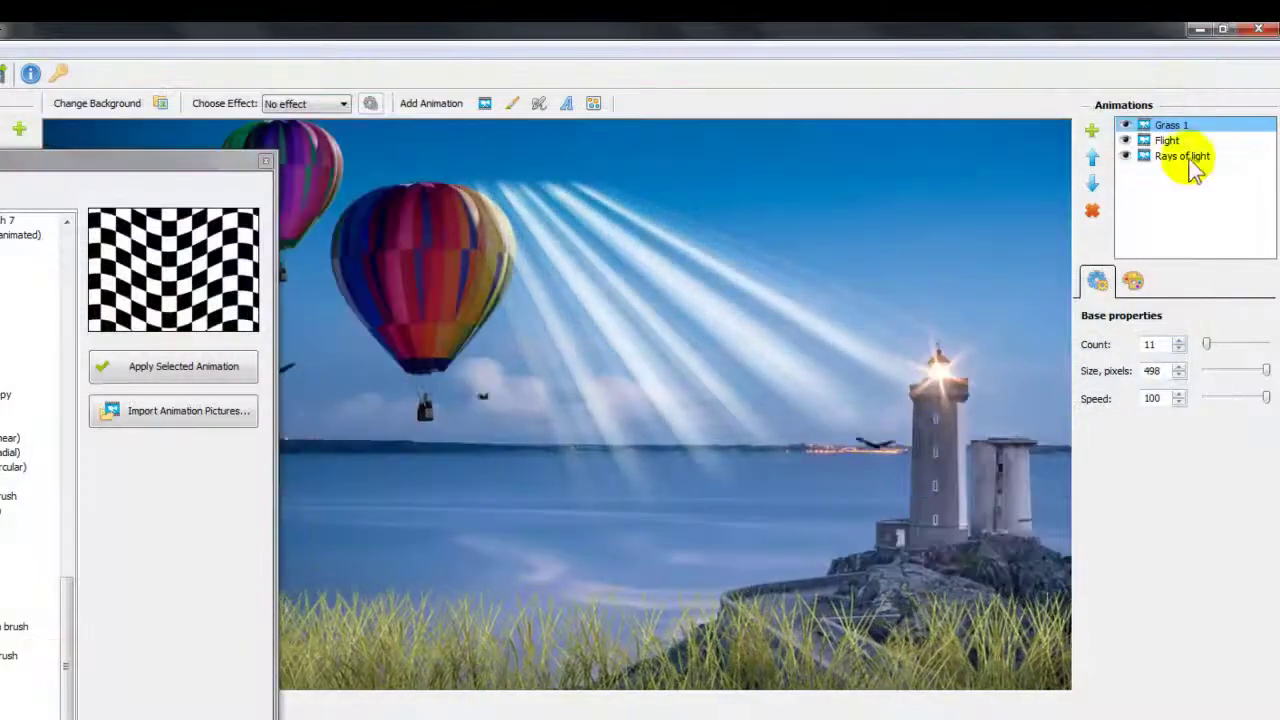
Delete the Grass 1, Flight and Rays of light animation layers
click(1092, 214)
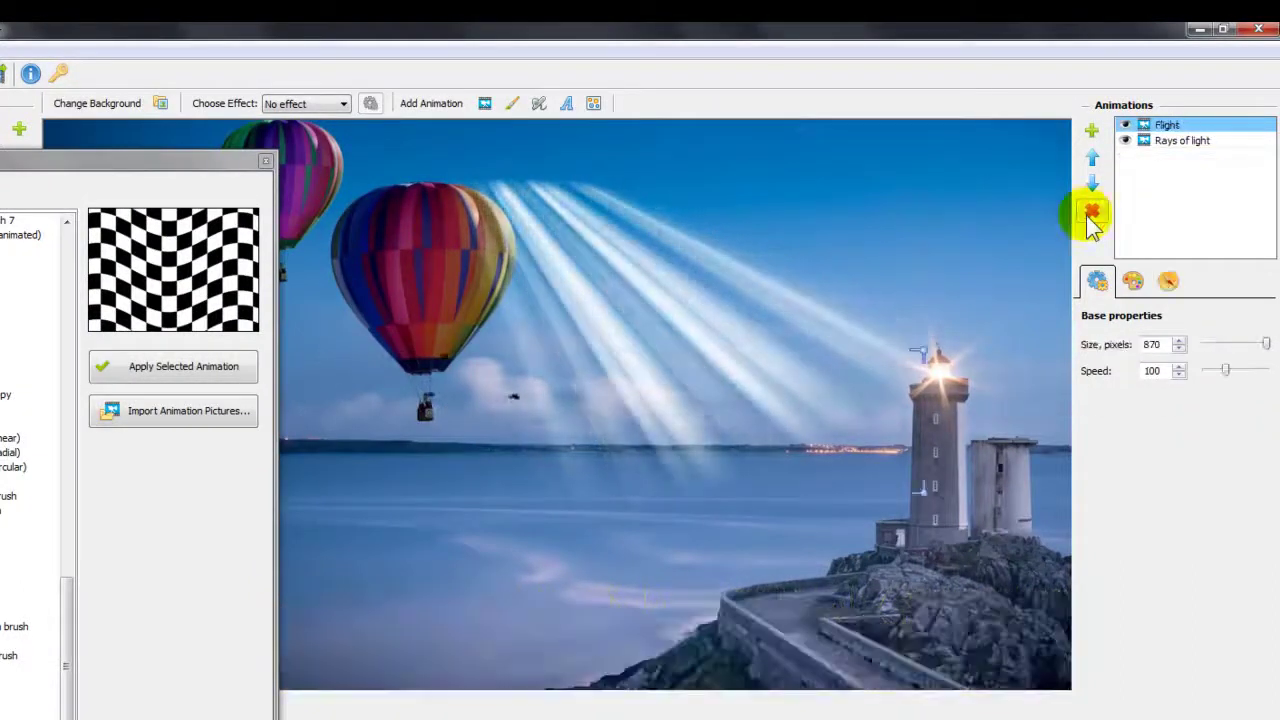
click(1089, 214)
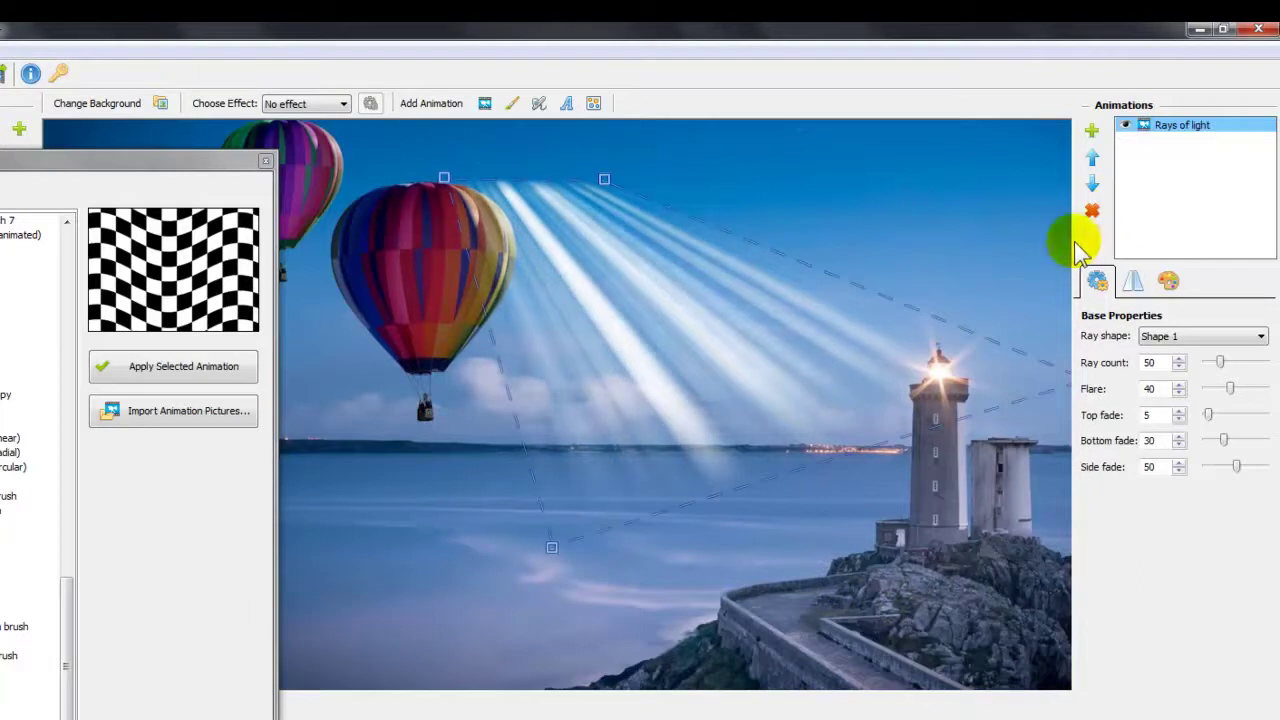
click(1092, 214)
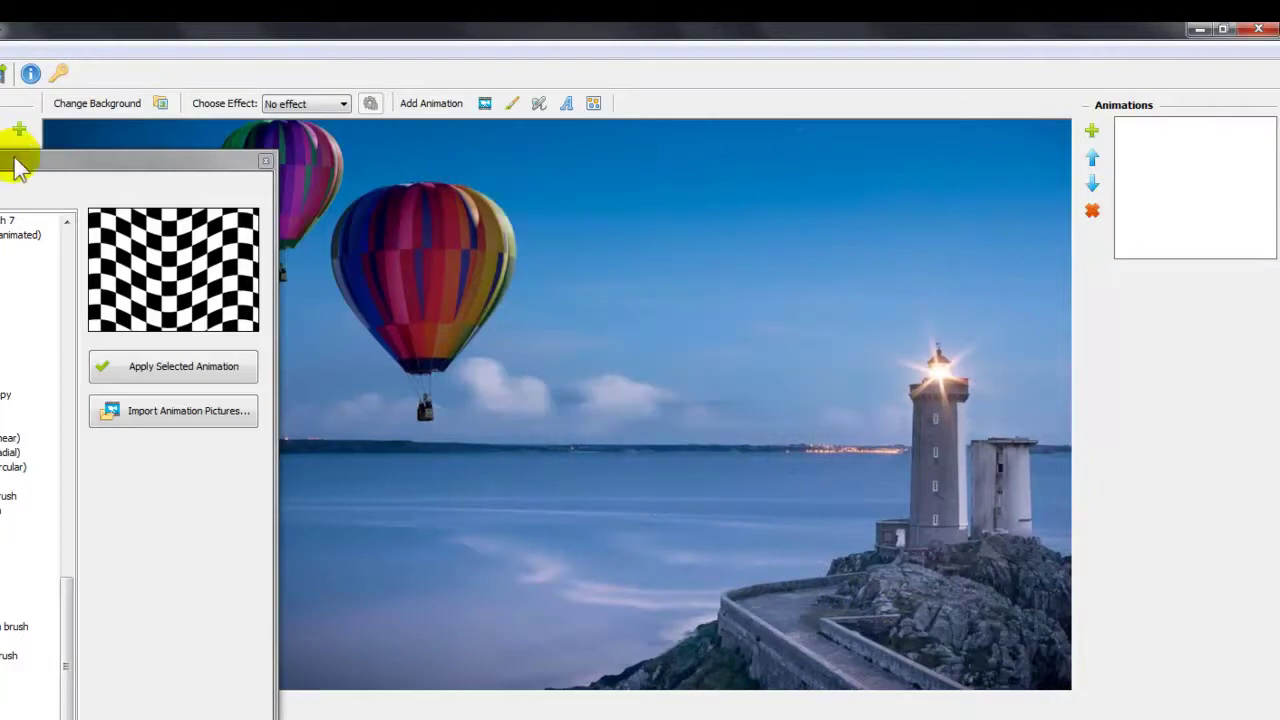
Apply the Drift brush warping animation to the balloon and lighthouse seascape
drag(17, 168, 5, 380)
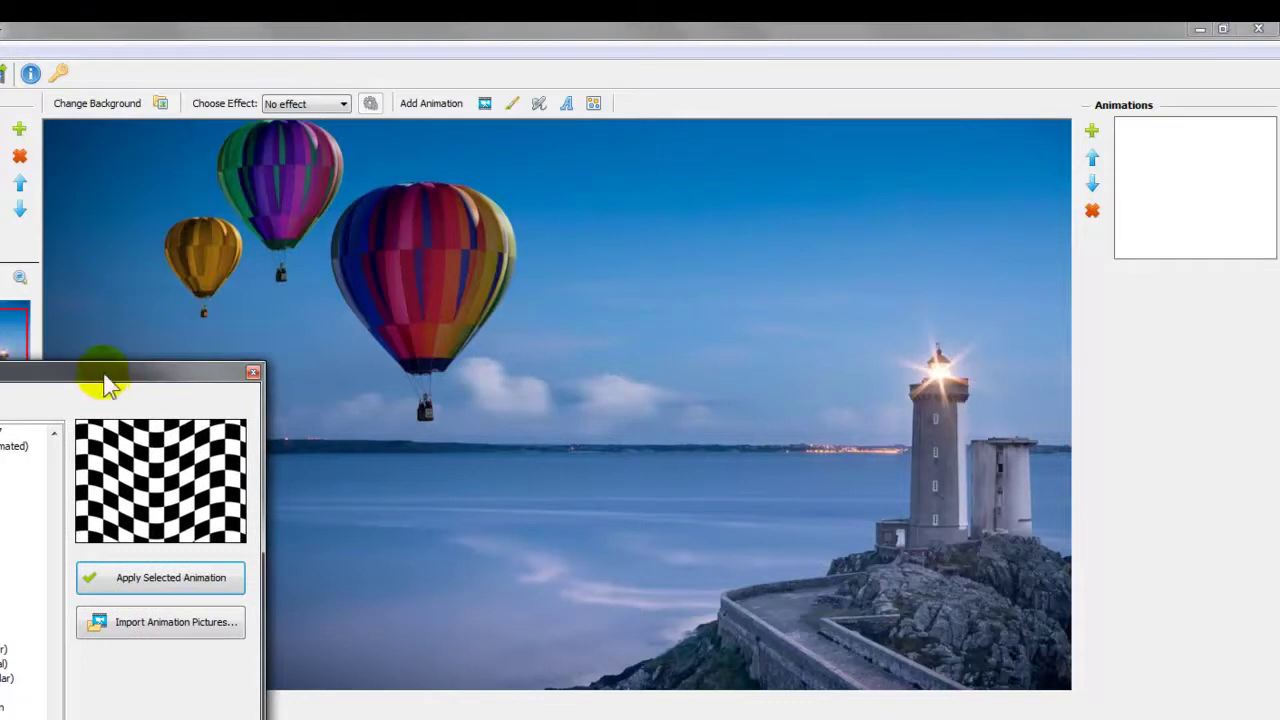
drag(108, 383, 79, 138)
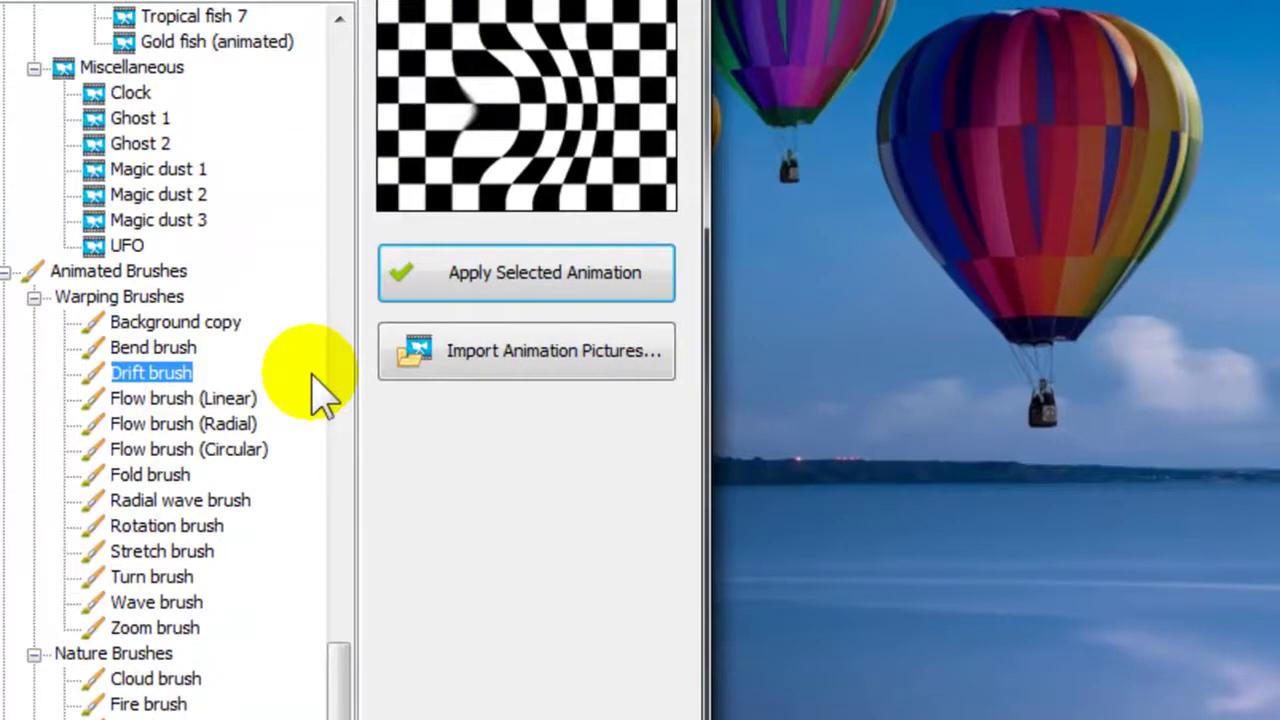
click(520, 272)
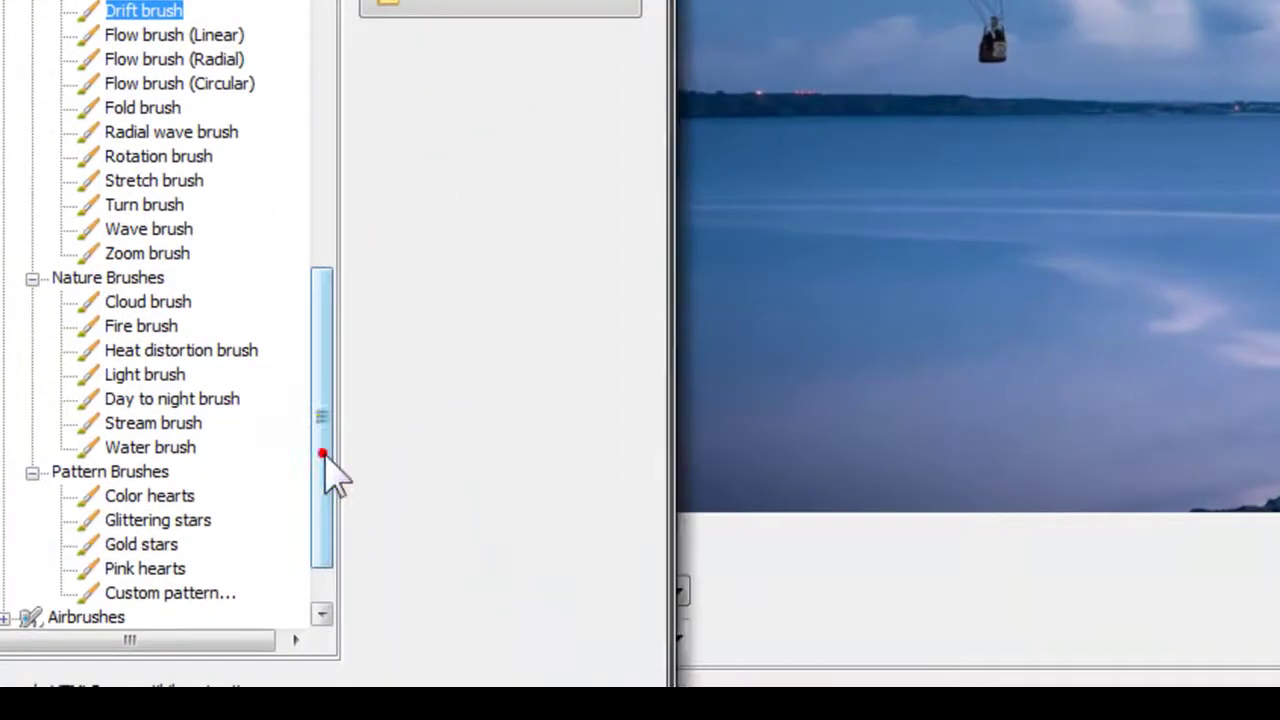
Add the Light brush from Nature Brushes with a 210-pixel brush size
drag(331, 460, 326, 514)
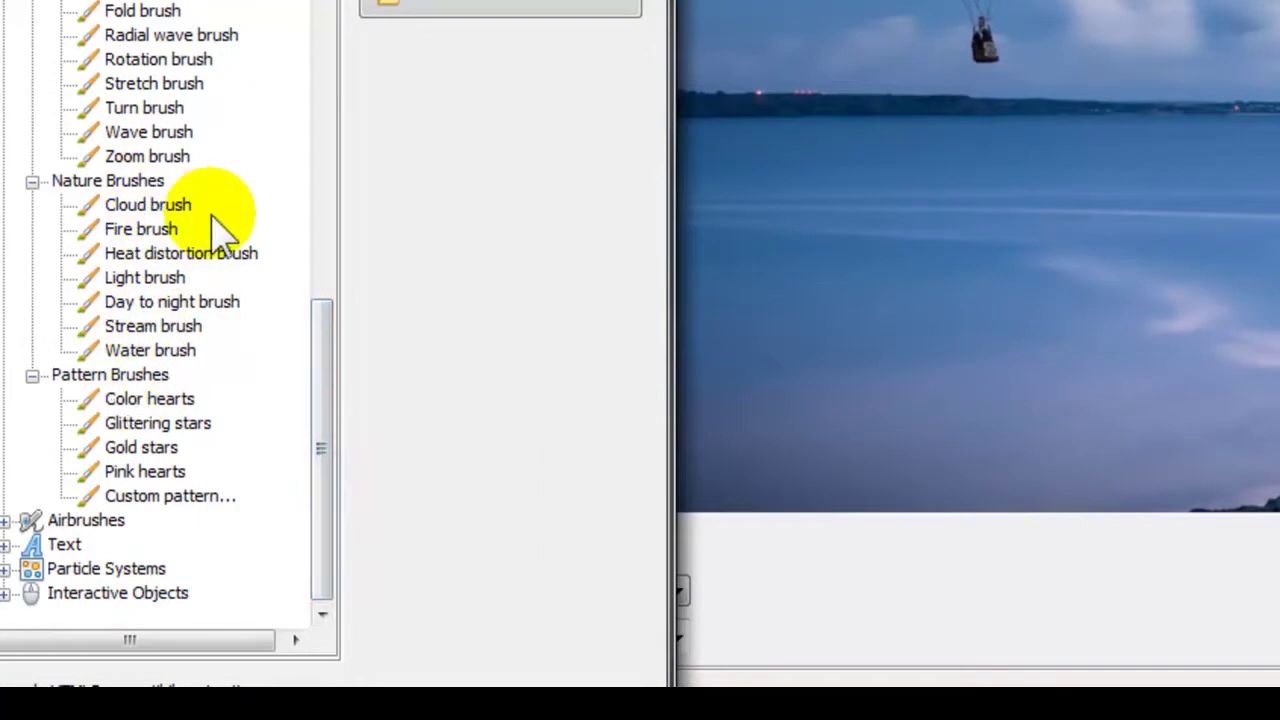
click(160, 280)
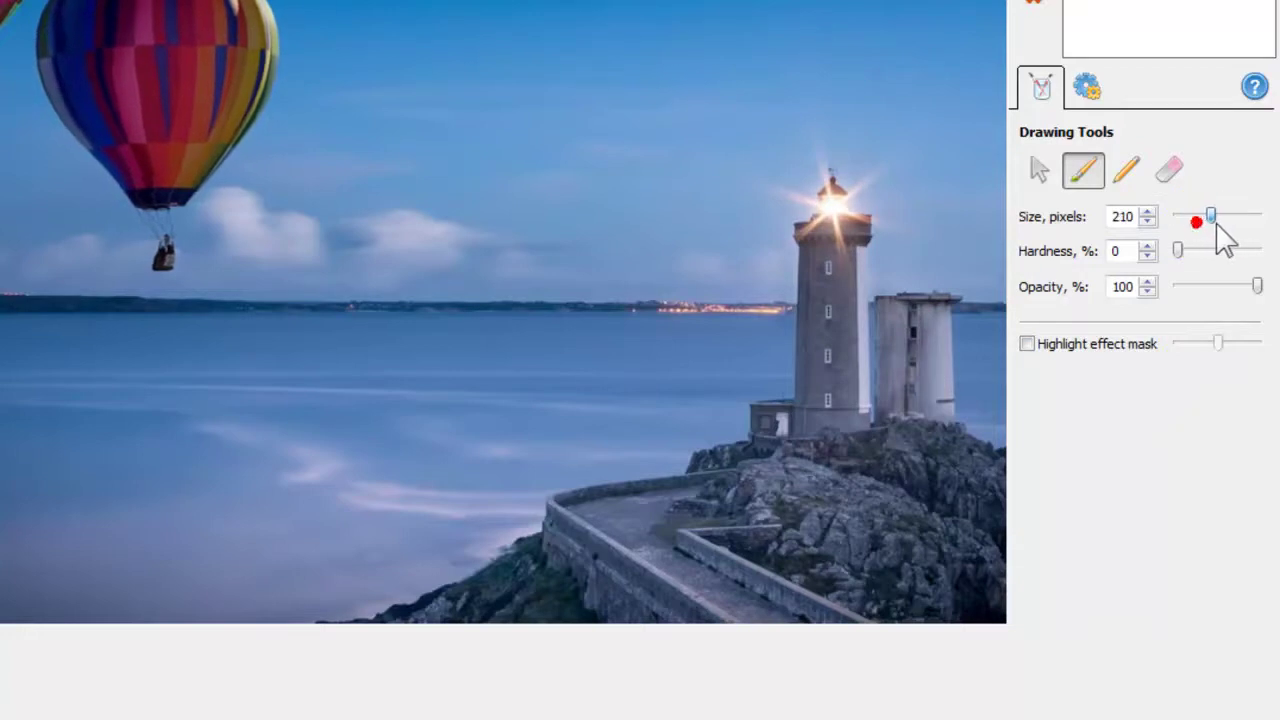
Paint a light glow over the lighthouse lamp and slow its blink speed to 24
mouse_move(845, 210)
mouse_down()
mouse_move(877, 220)
mouse_move(832, 204)
mouse_up()
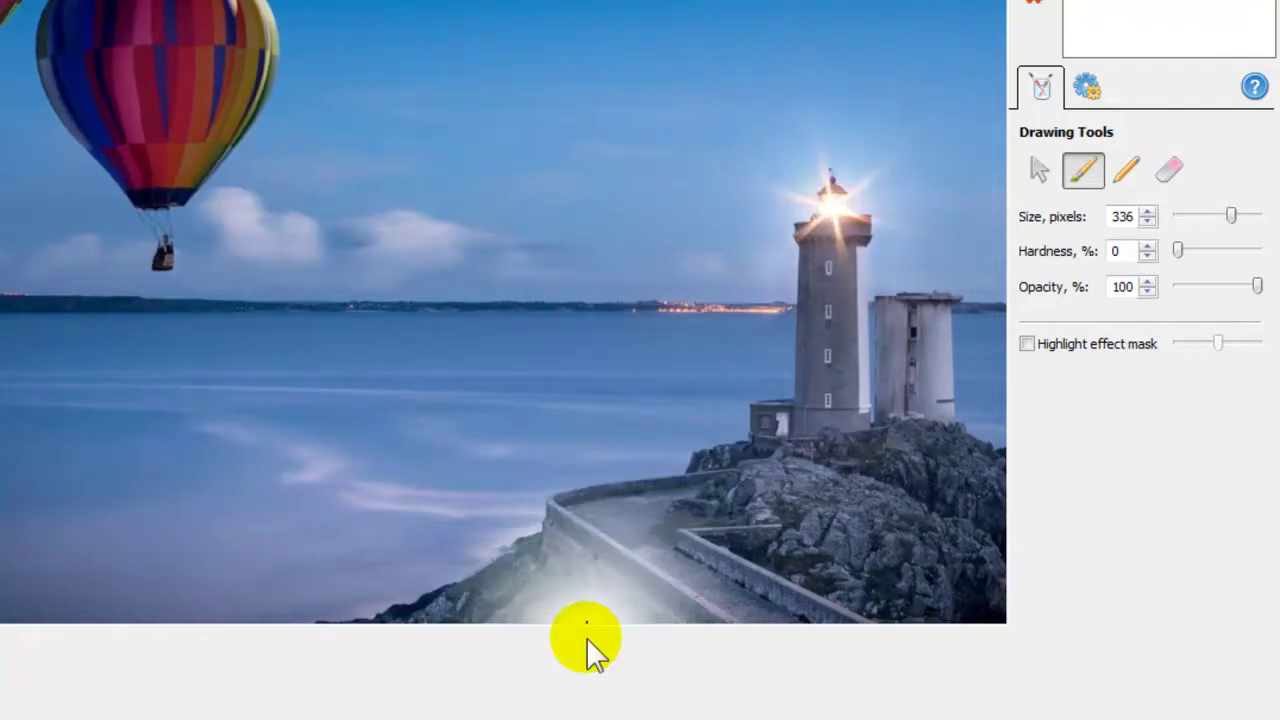
click(965, 516)
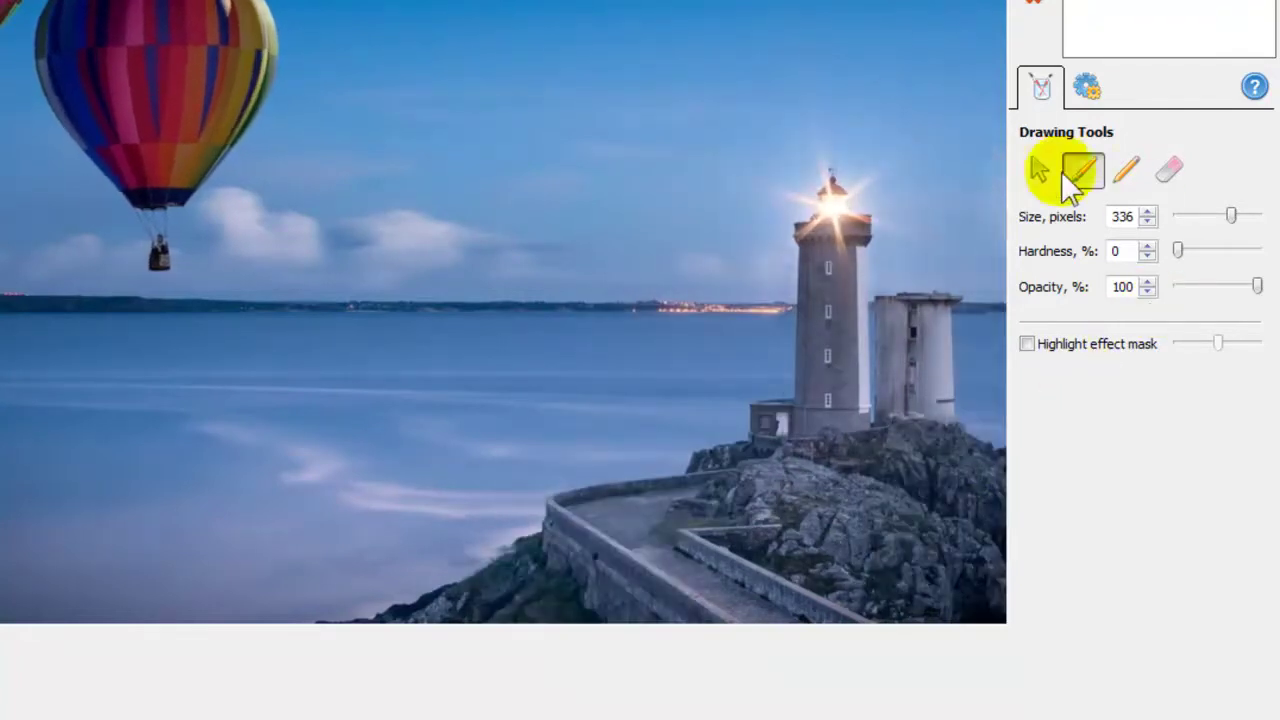
click(1090, 95)
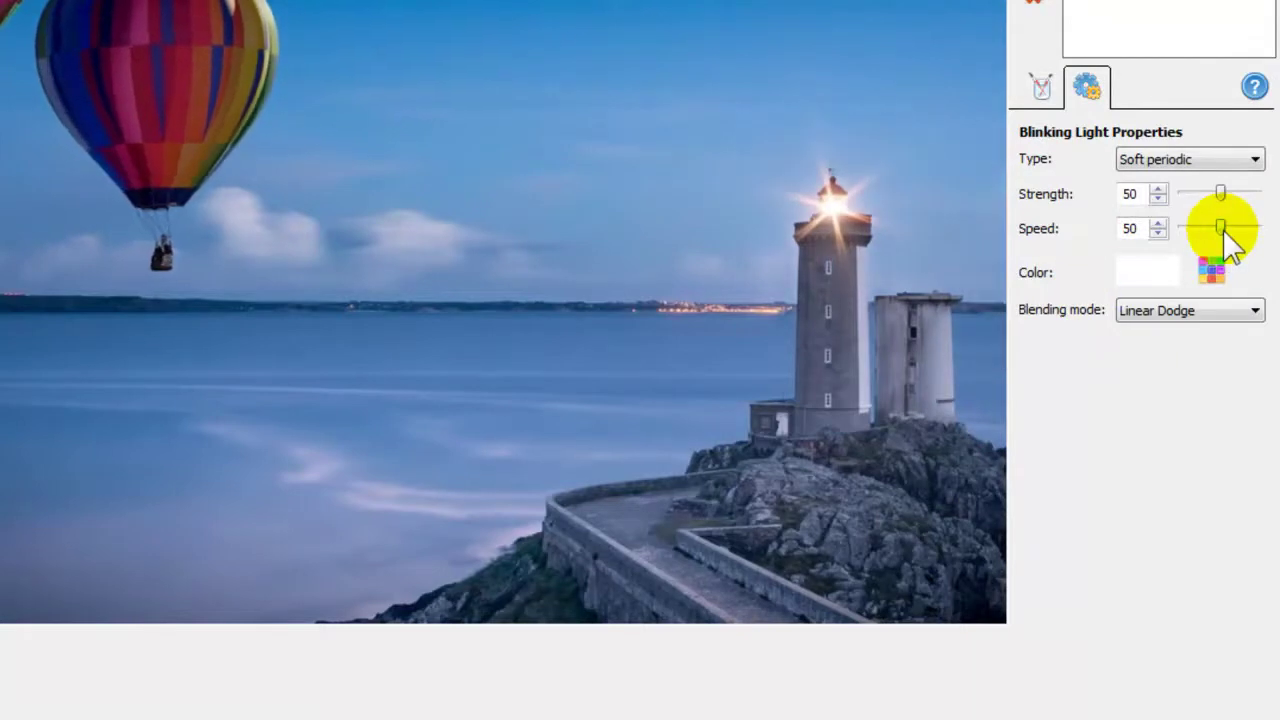
mouse_move(1220, 228)
mouse_down()
mouse_move(1246, 232)
mouse_move(1204, 230)
mouse_up()
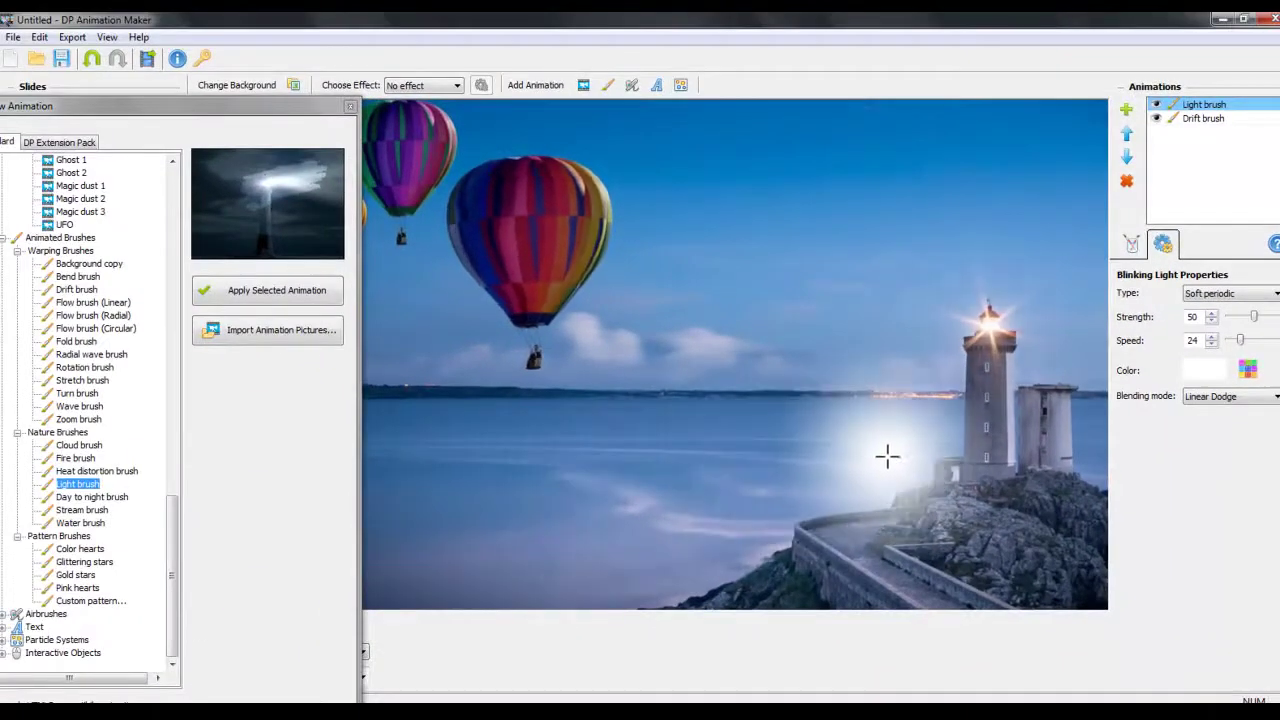
Set animal-21731_1280.jpg shark photo as background with the Underwater effect
click(290, 85)
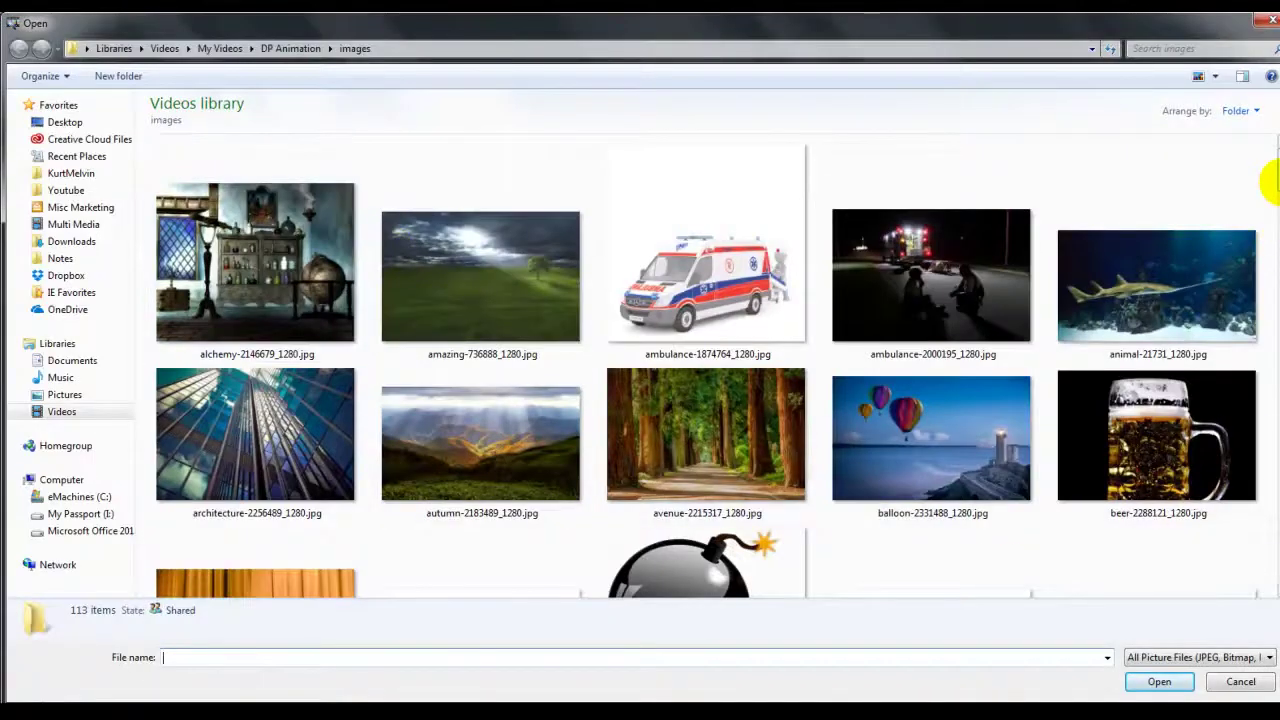
double_click(1181, 279)
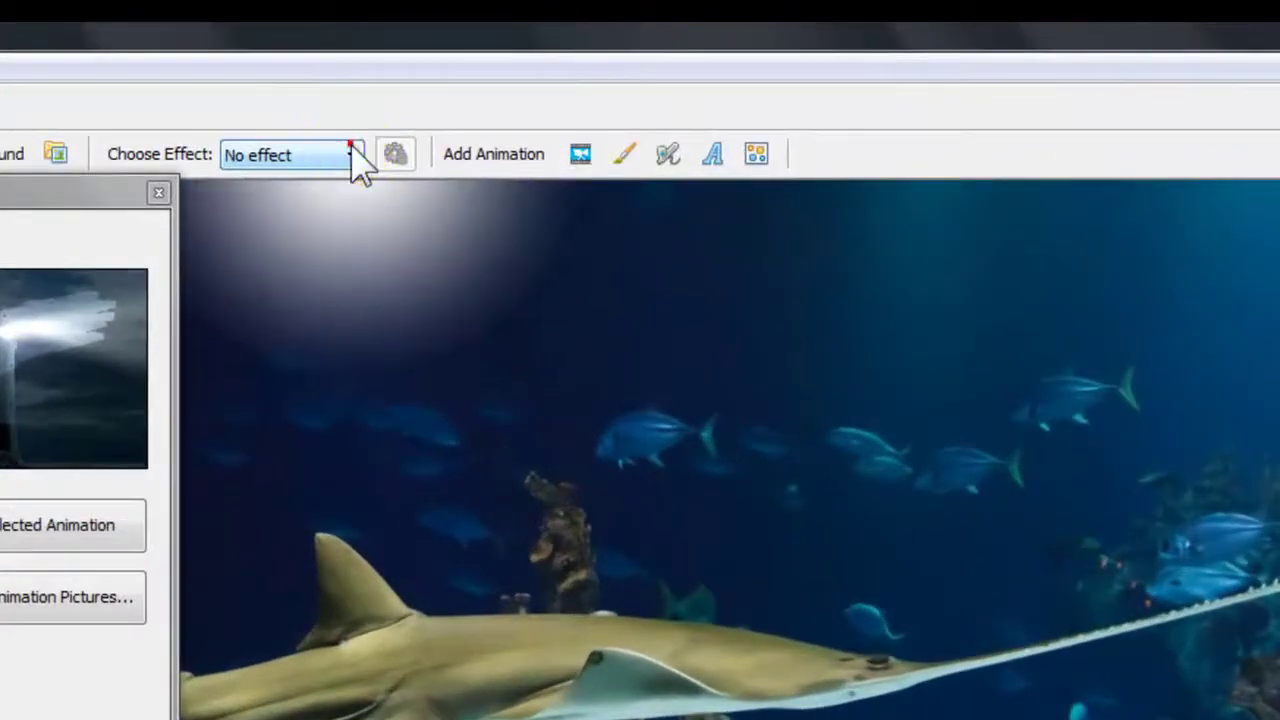
click(455, 86)
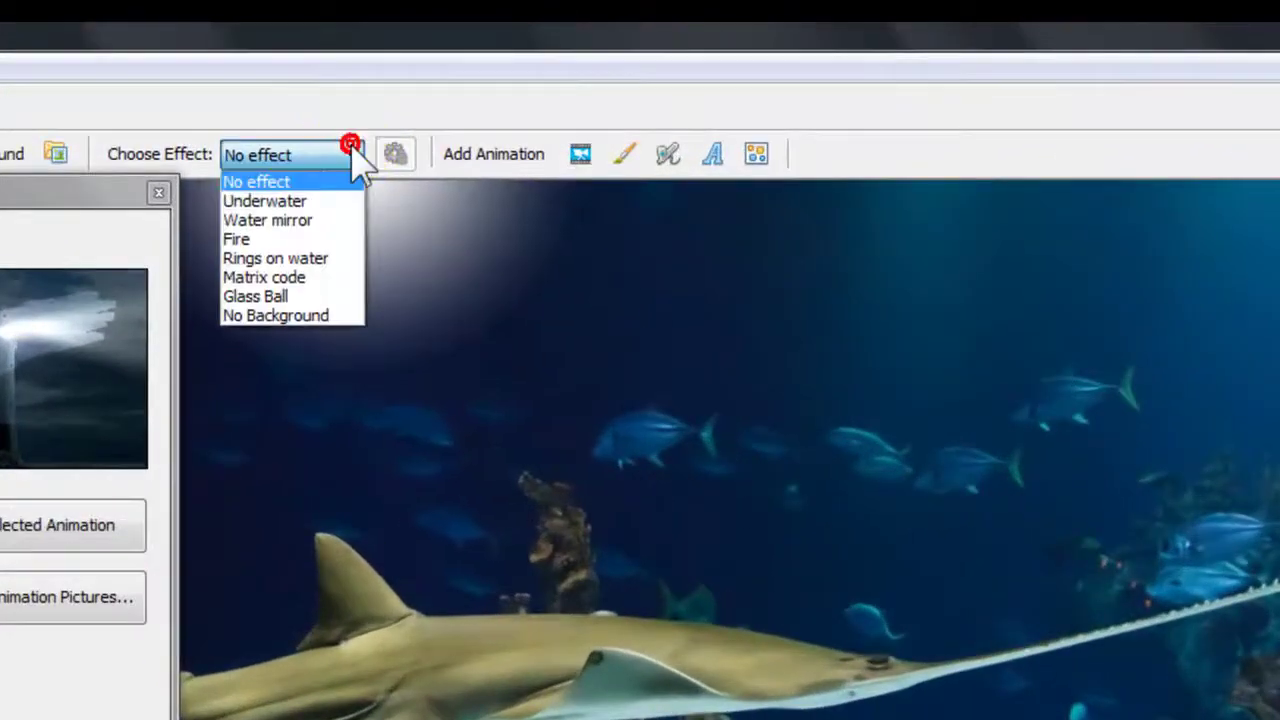
click(322, 202)
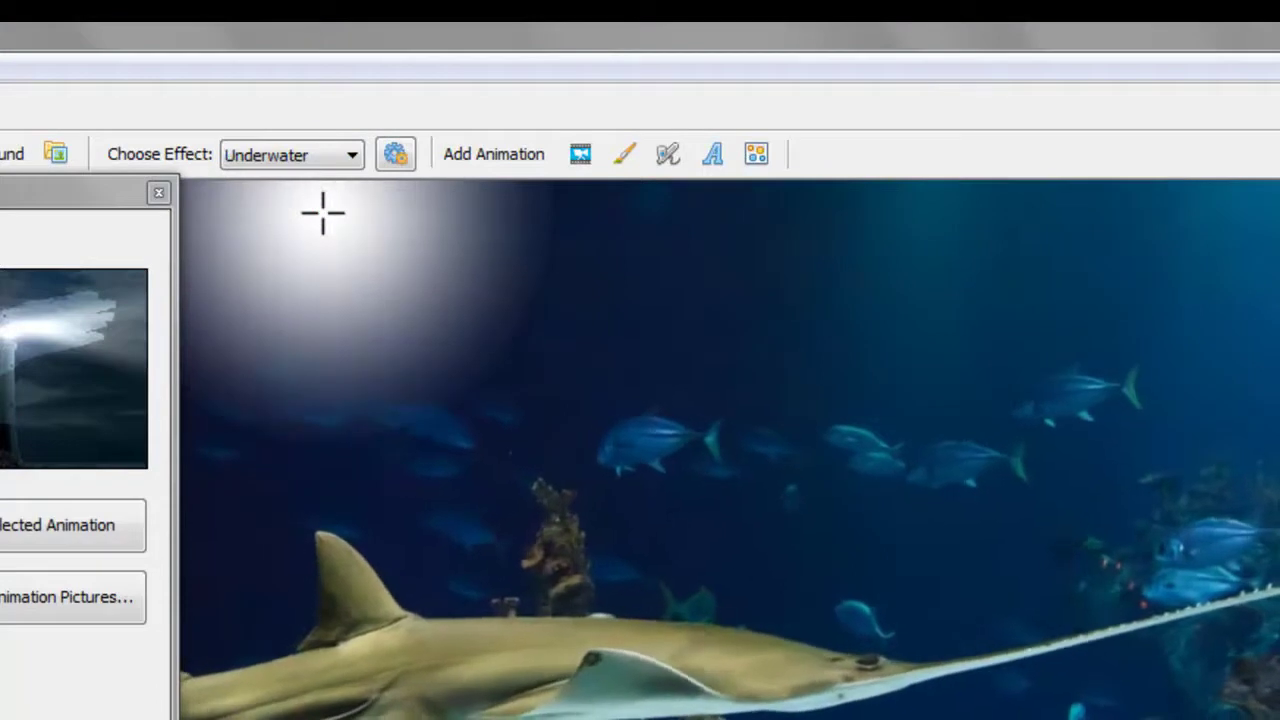
Delete the Drift brush animation layer
drag(5, 192, 110, 166)
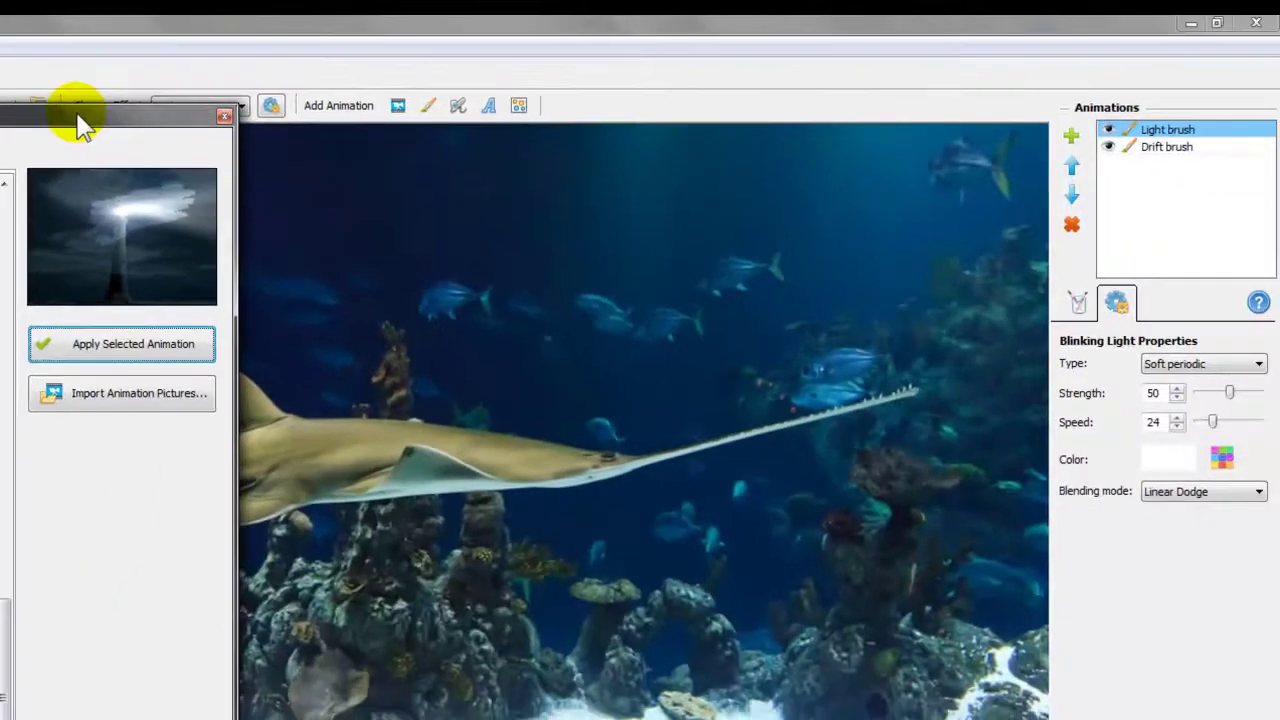
click(1182, 147)
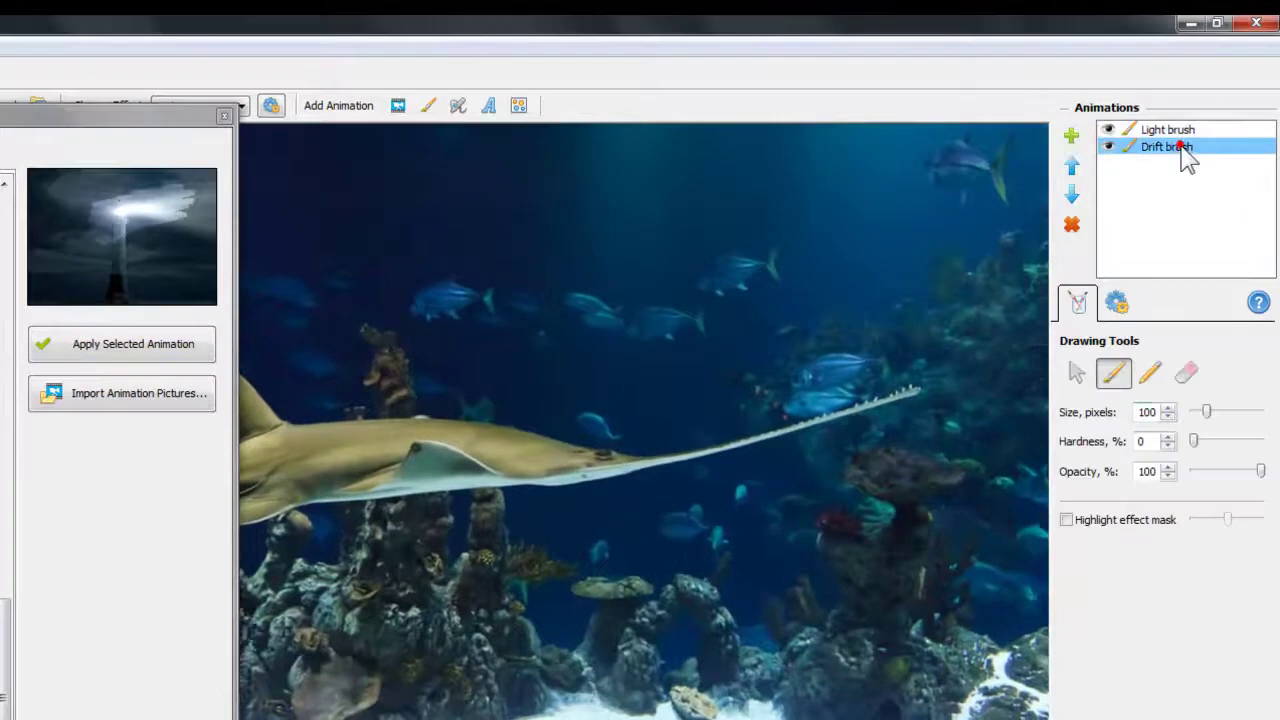
click(1072, 226)
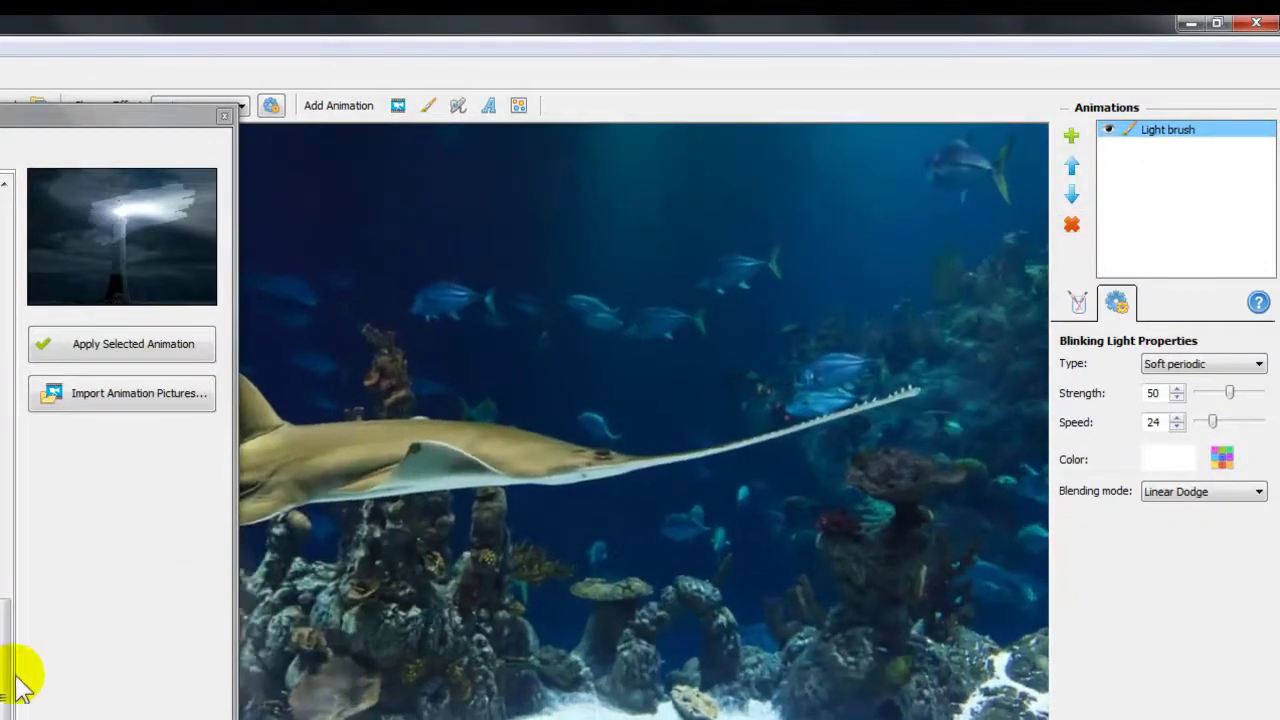
Add the Tropical fish 2 animation and raise its count to 5
click(5, 195)
double_click(5, 184)
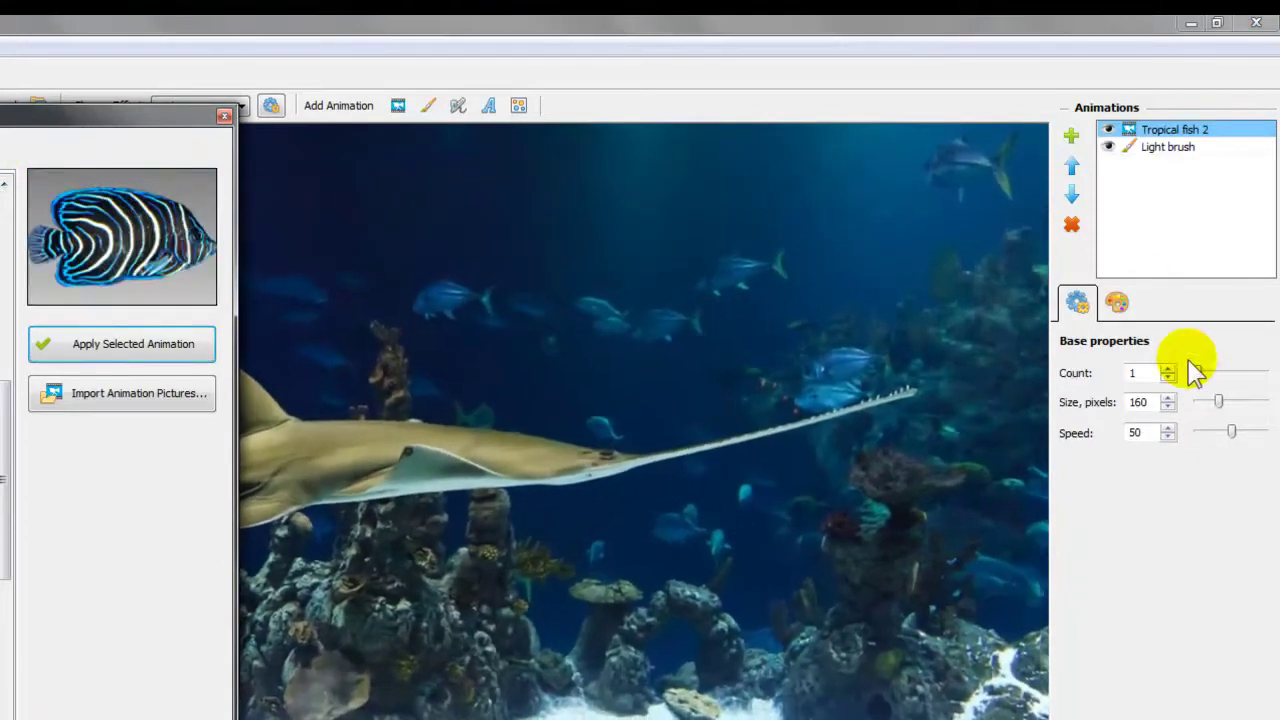
click(1167, 368)
click(1167, 368)
click(1167, 368)
click(1167, 368)
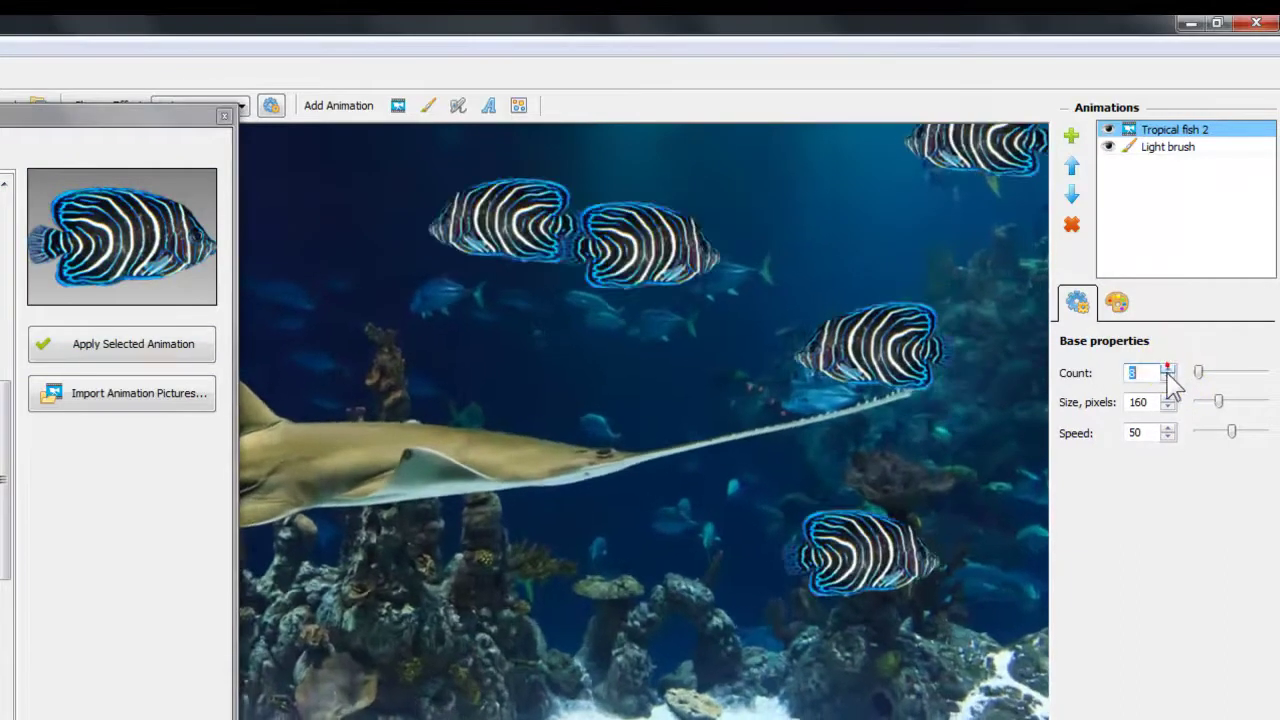
click(1168, 146)
Add Tropical fish 5 with count 5, then delete the fish and light animations
mouse_move(5, 280)
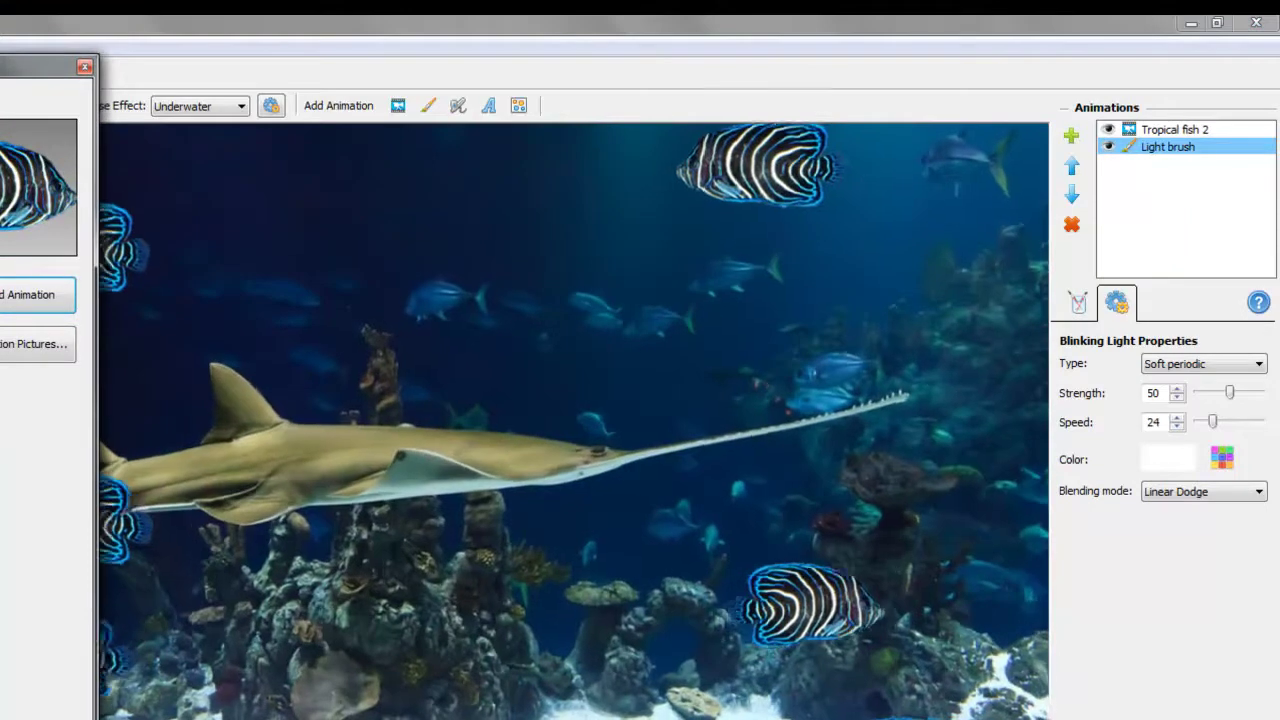
click(37, 294)
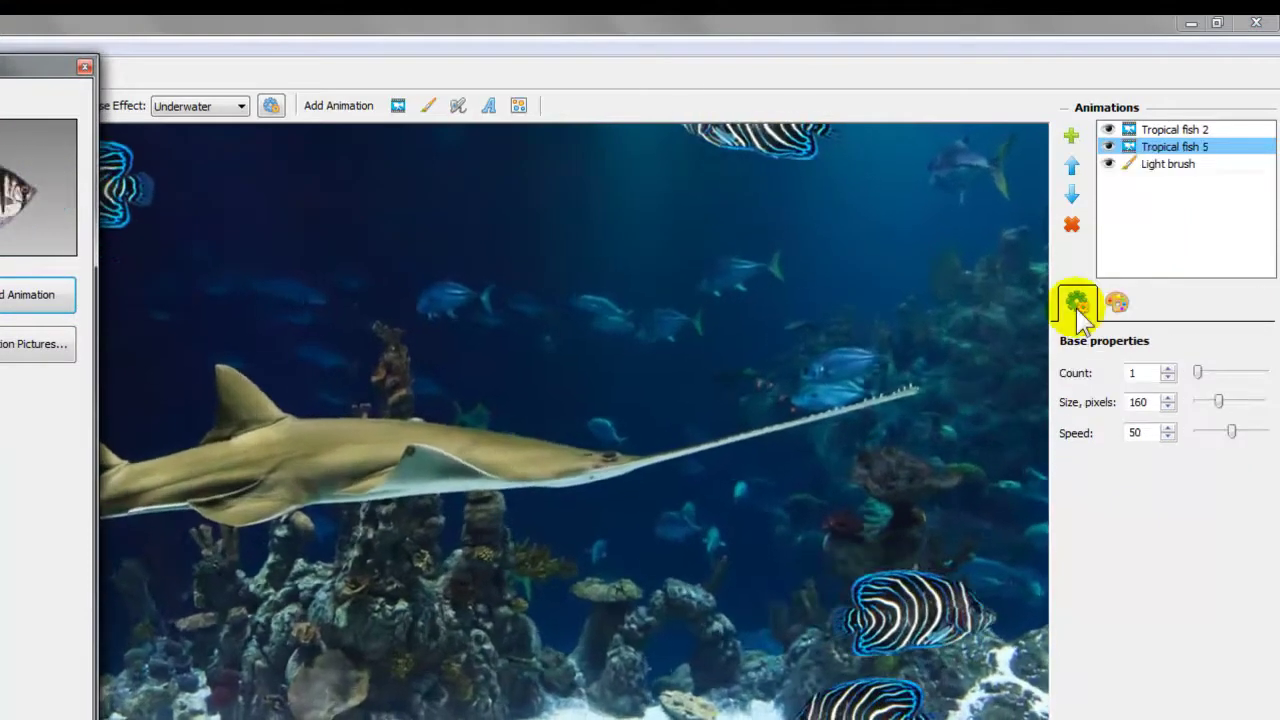
click(1167, 368)
click(1167, 368)
click(1167, 368)
click(1167, 368)
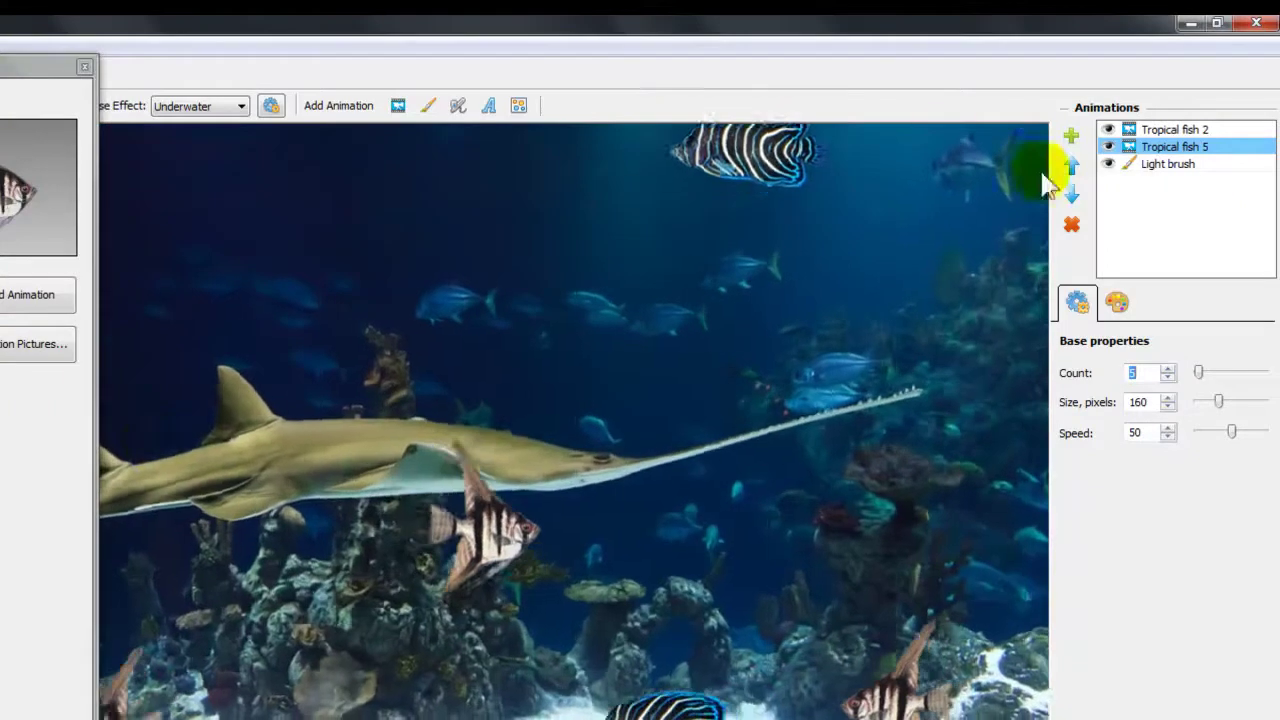
click(1071, 225)
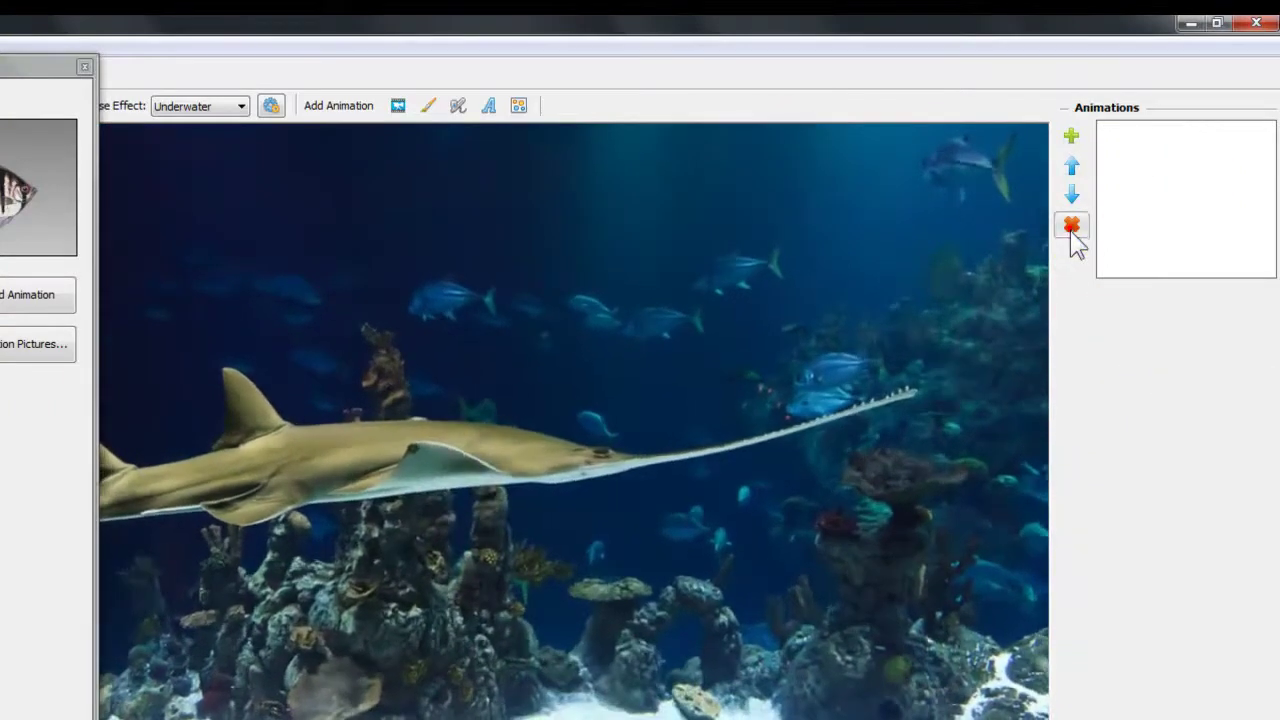
Swap in the tree-lined avenue photo with No effect and add Leaf fall 4 leaves
drag(35, 62, 2, 238)
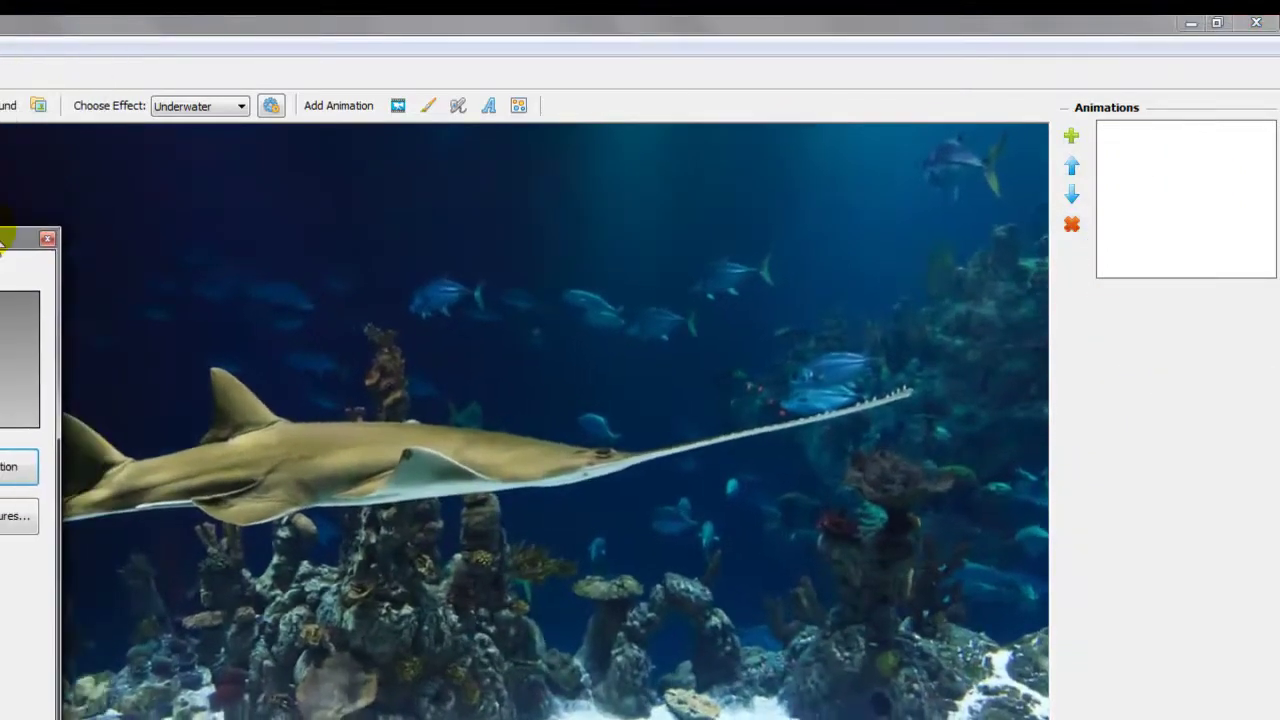
click(6, 106)
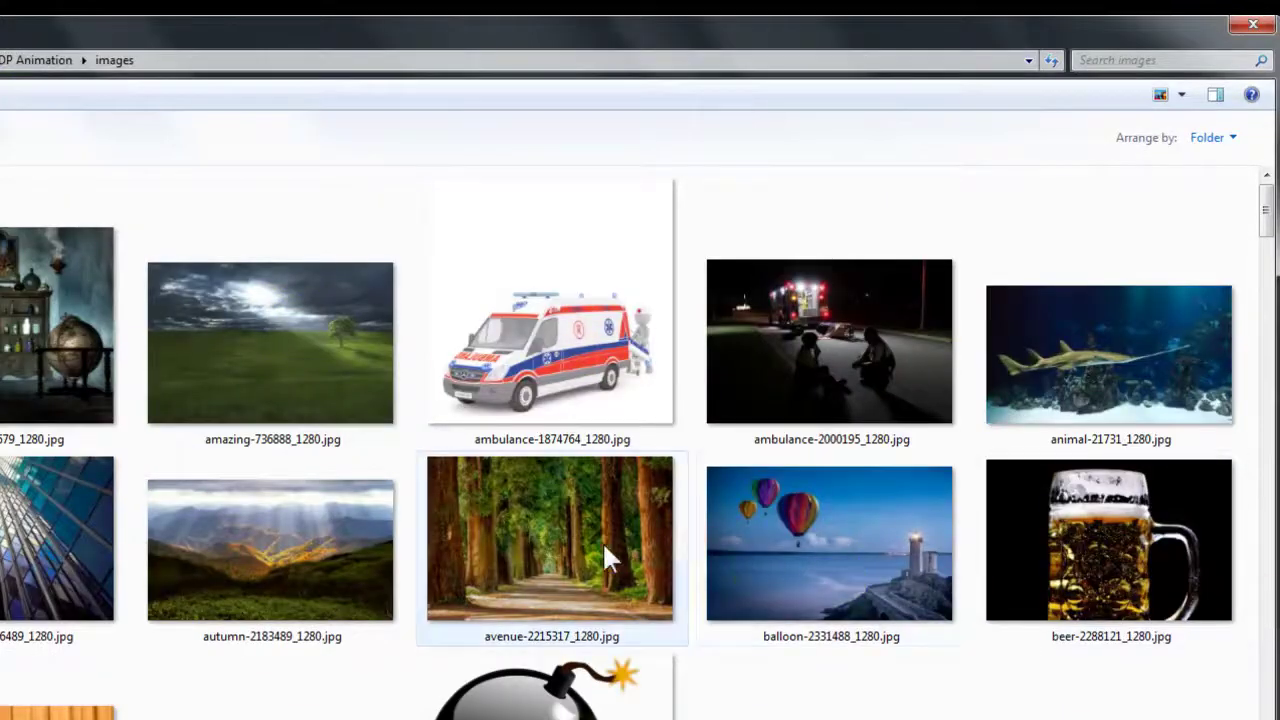
double_click(541, 541)
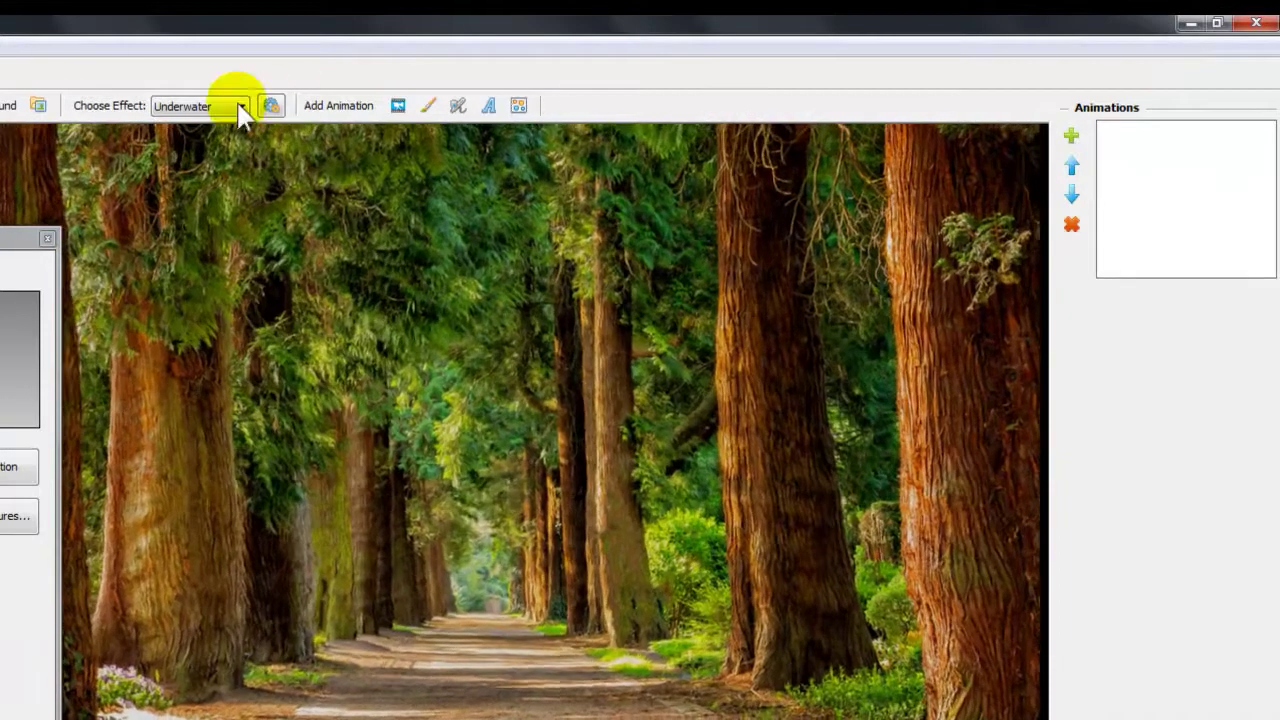
click(241, 106)
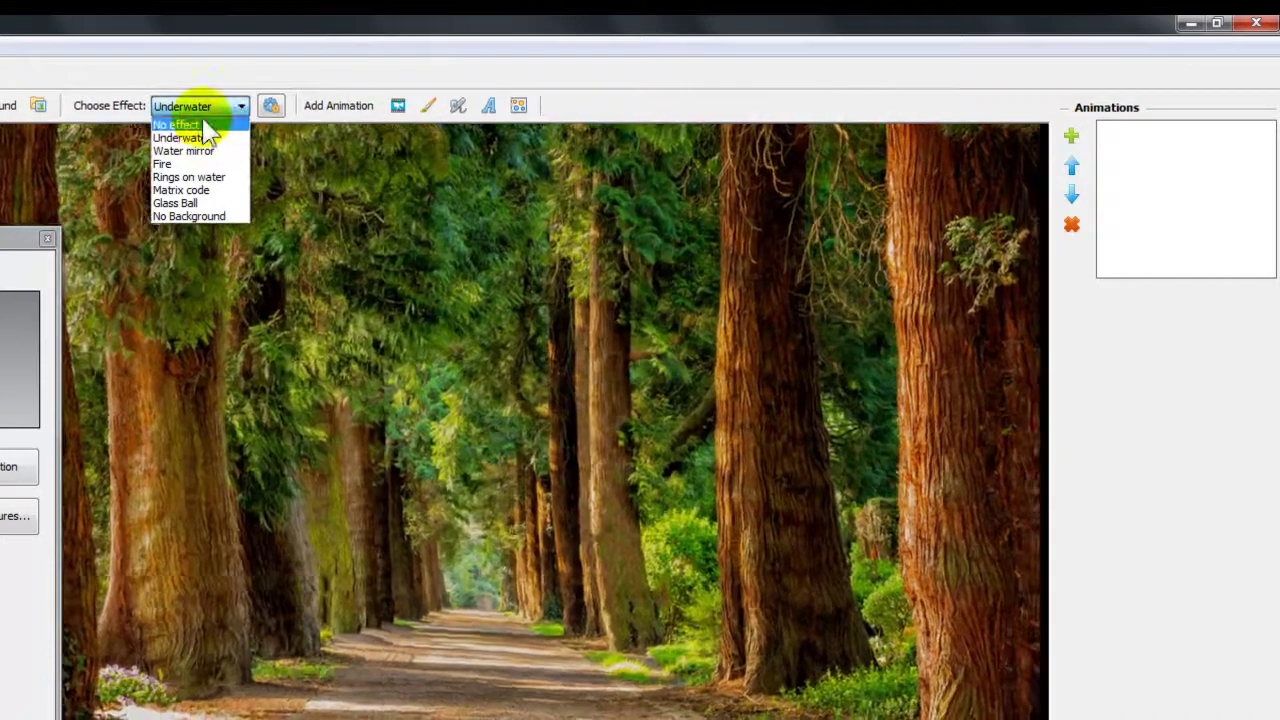
click(203, 124)
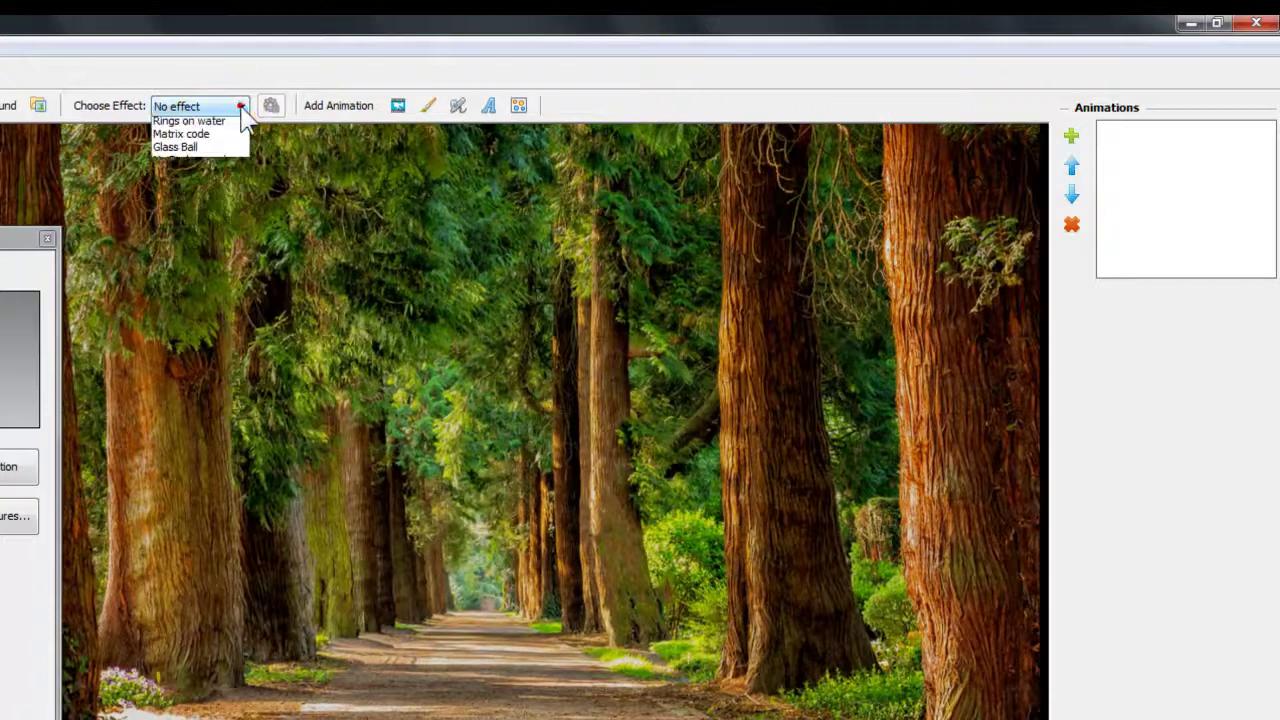
click(241, 106)
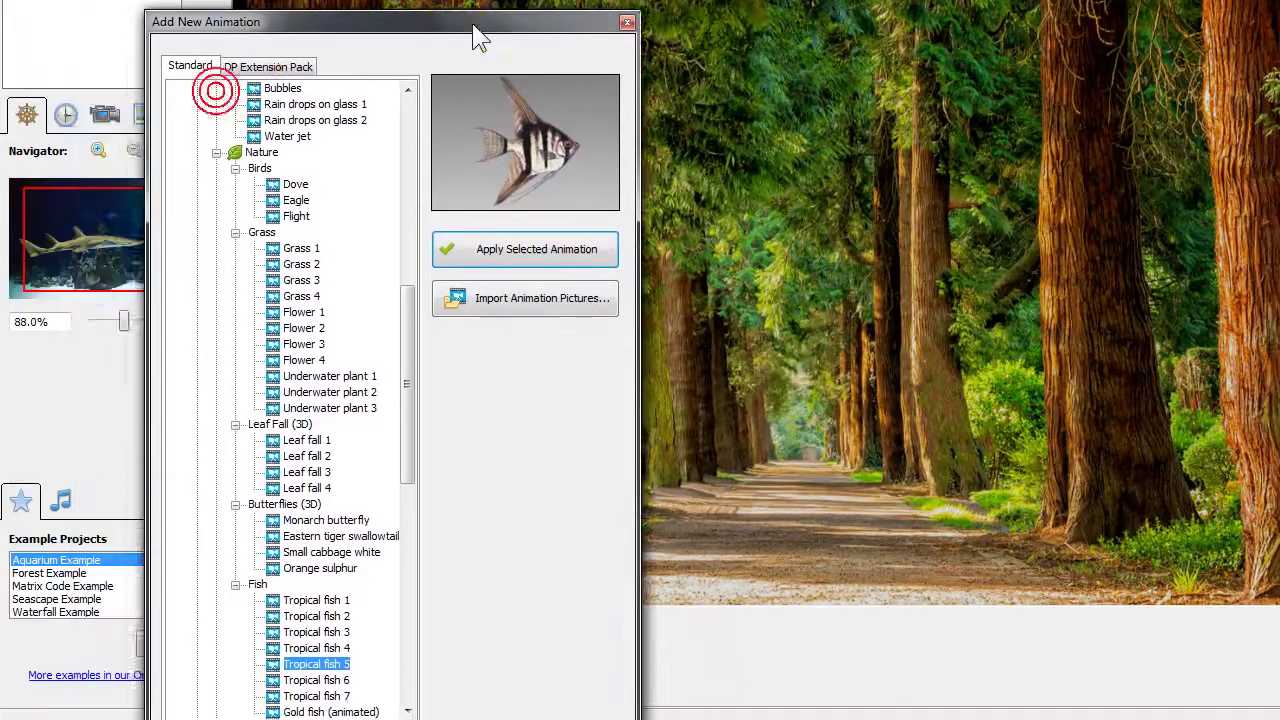
drag(474, 28, 459, 28)
click(314, 488)
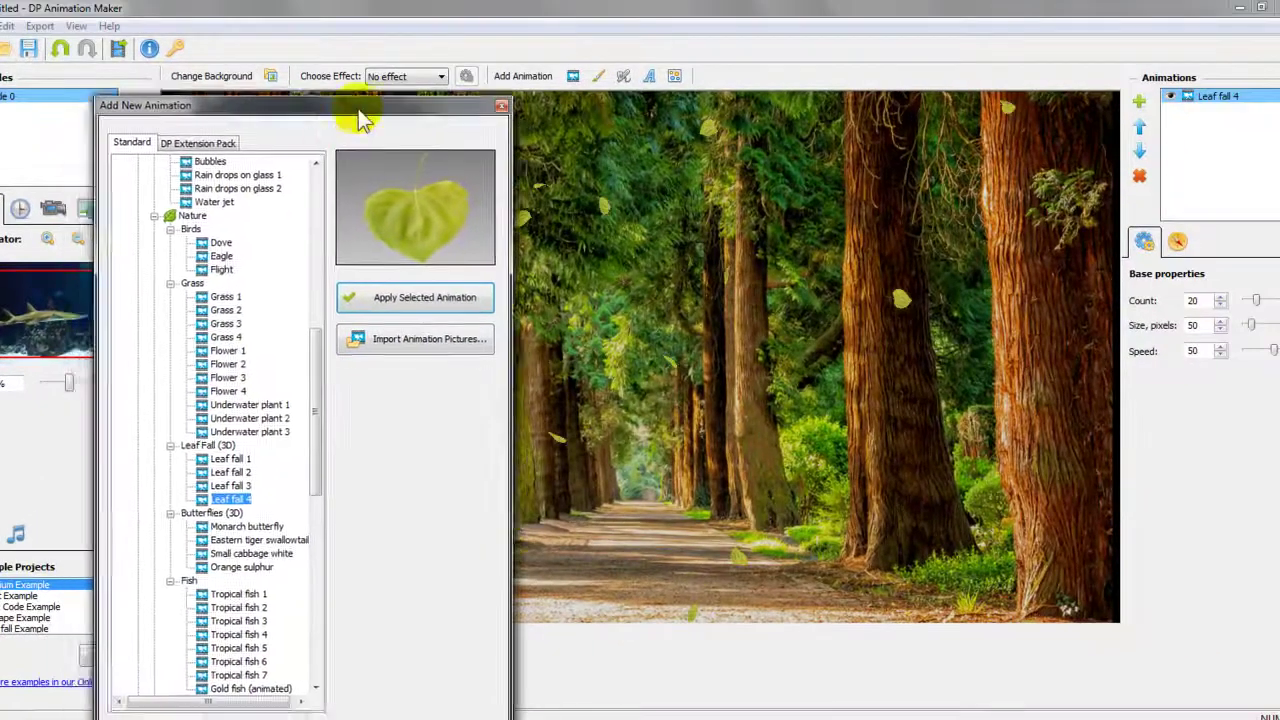
Wrap the forest path in a Glass Ball effect and reduce the ball's size
drag(362, 118, 86, 142)
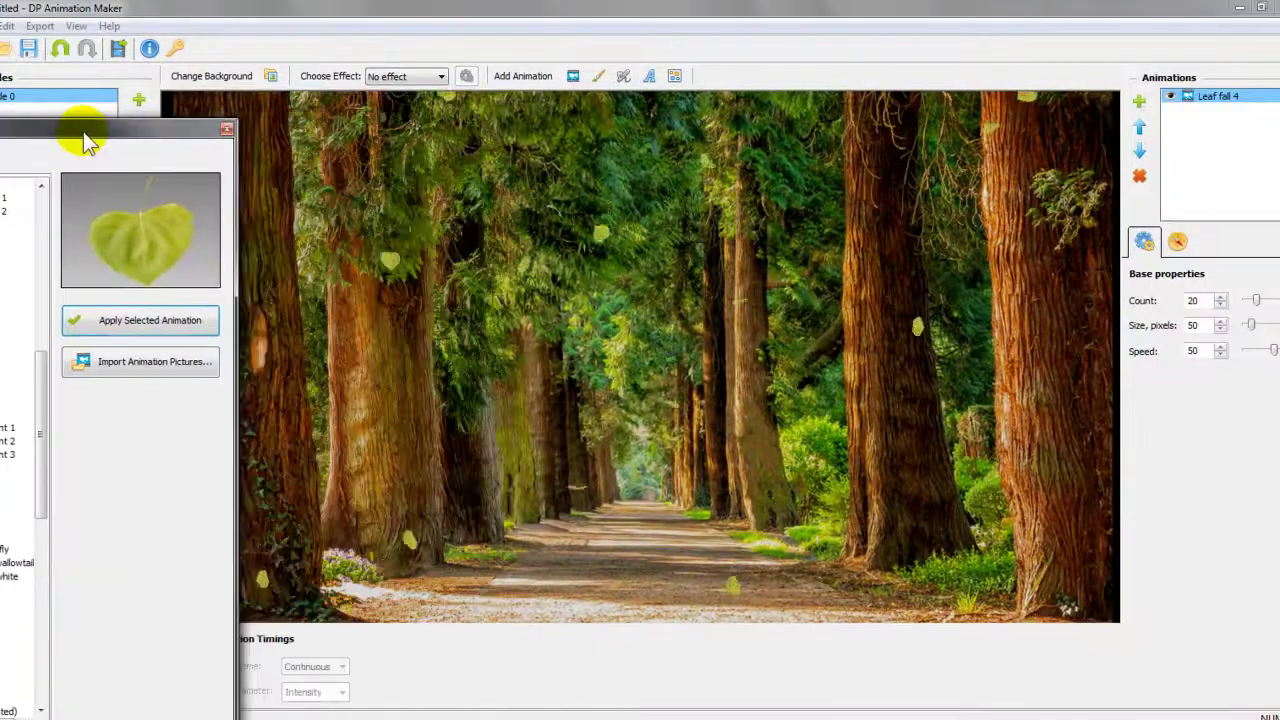
click(441, 78)
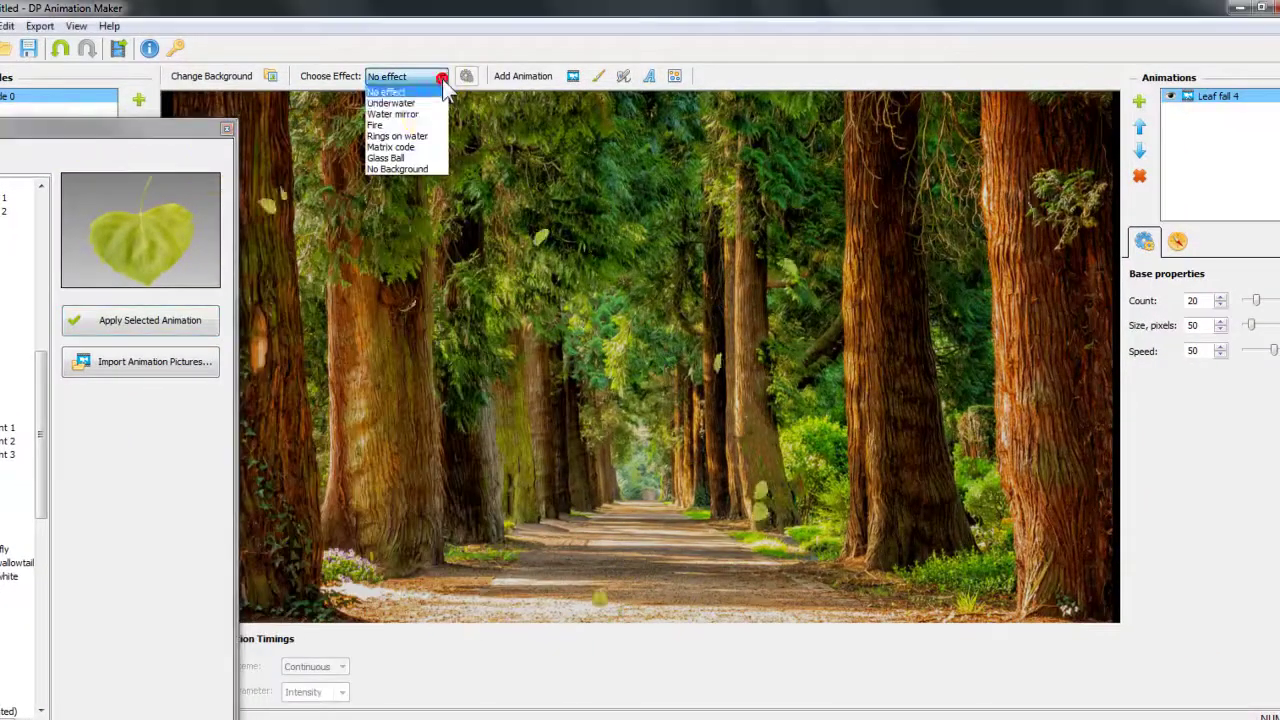
click(424, 160)
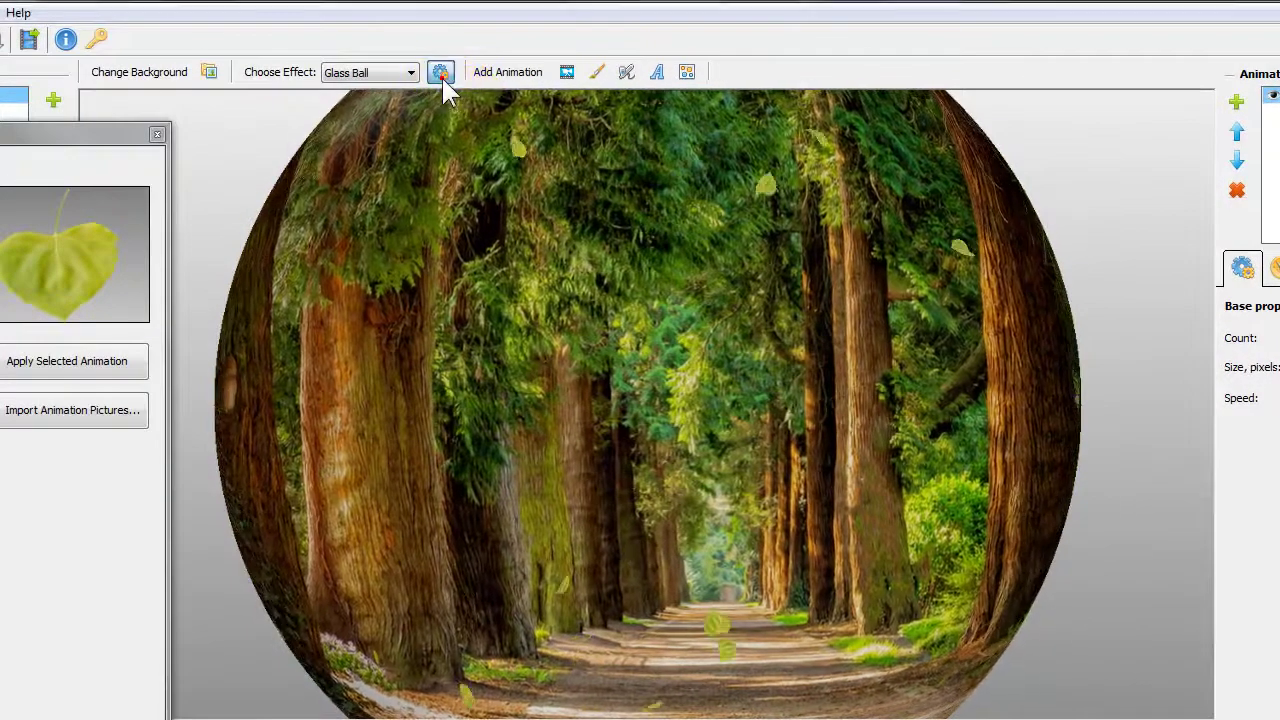
click(441, 75)
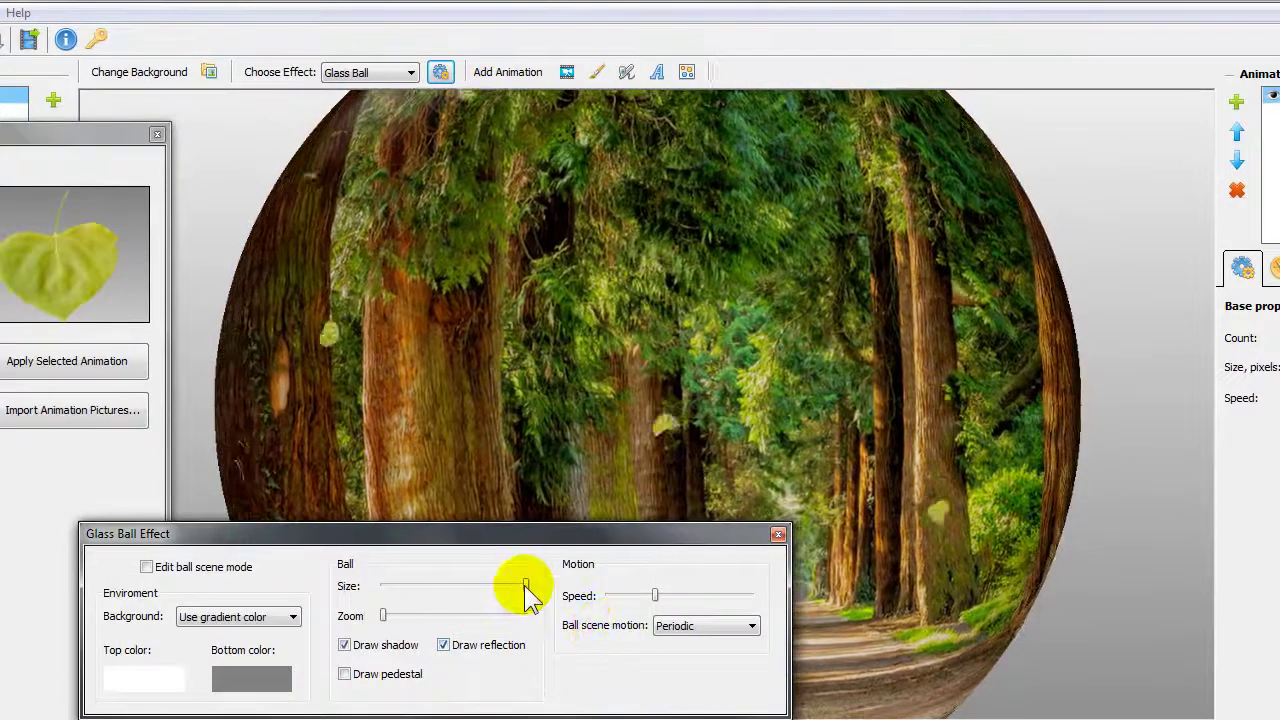
drag(525, 587, 477, 590)
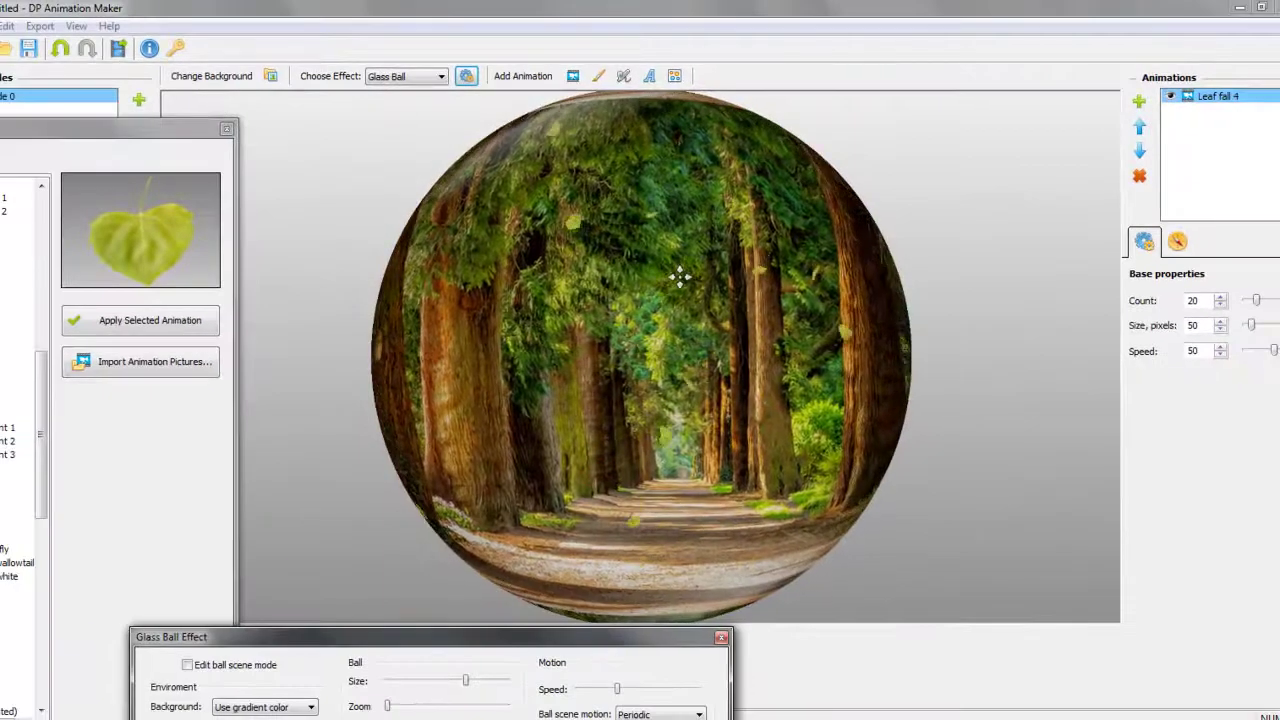
click(721, 637)
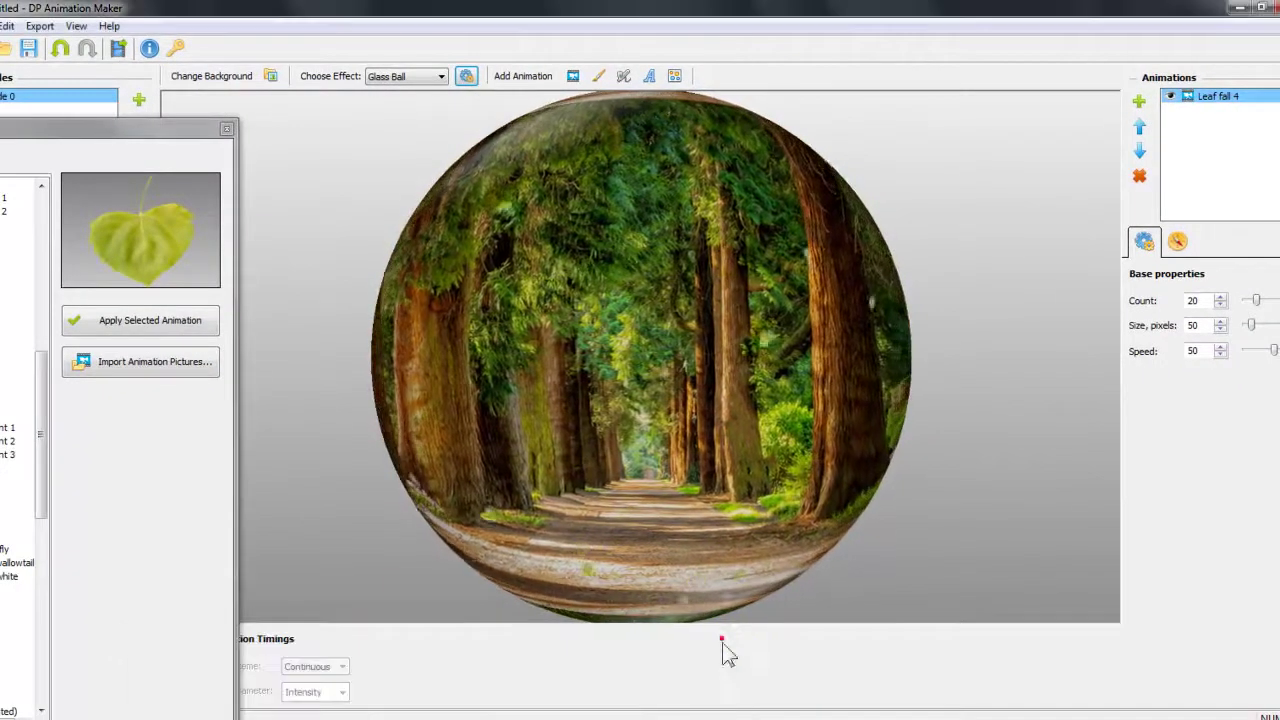
Replace the background with the night city skyline photo
click(248, 78)
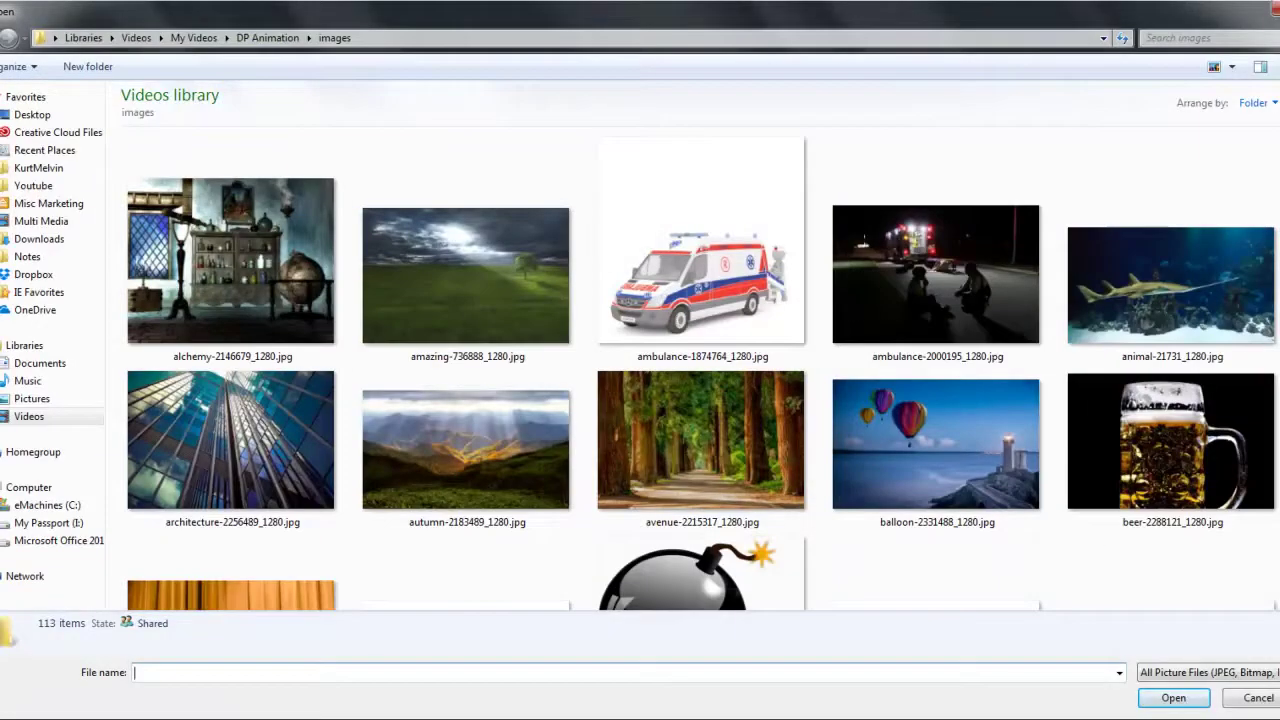
scroll(700, 350, down, 3)
double_click(954, 429)
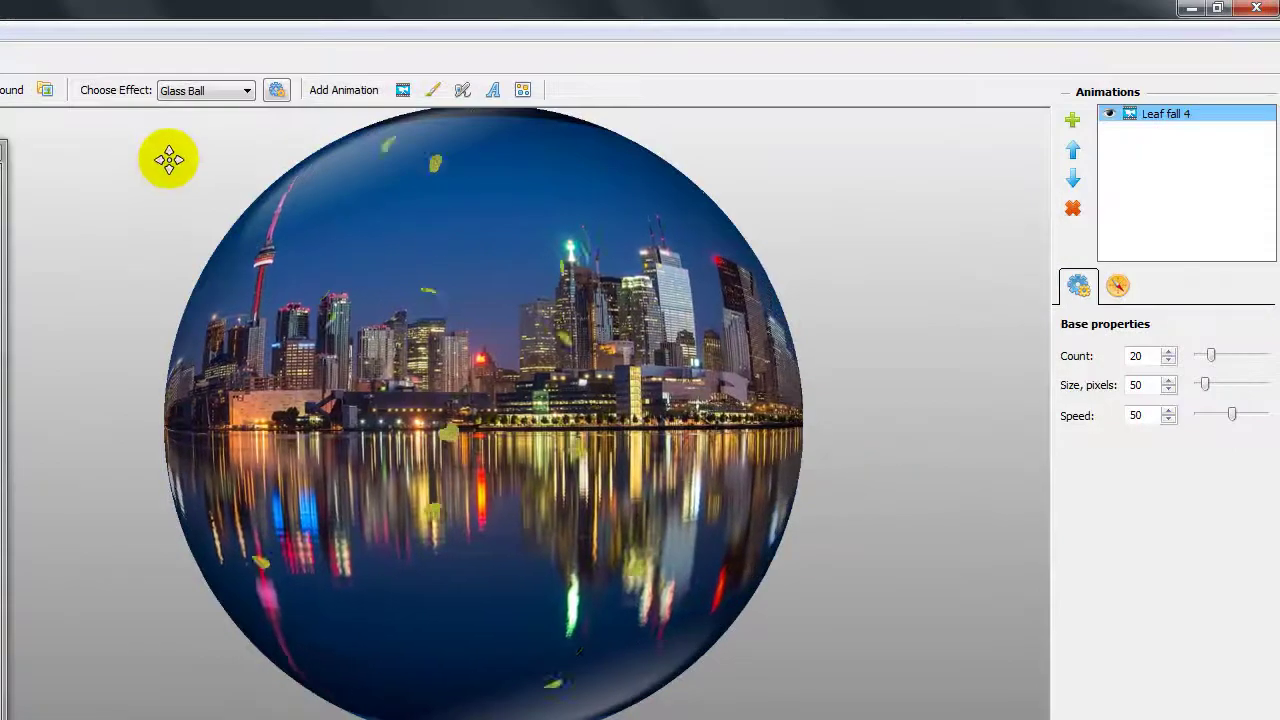
Set the effect to No effect to drop the glass ball, and delete the Leaf fall 4 animation
click(249, 89)
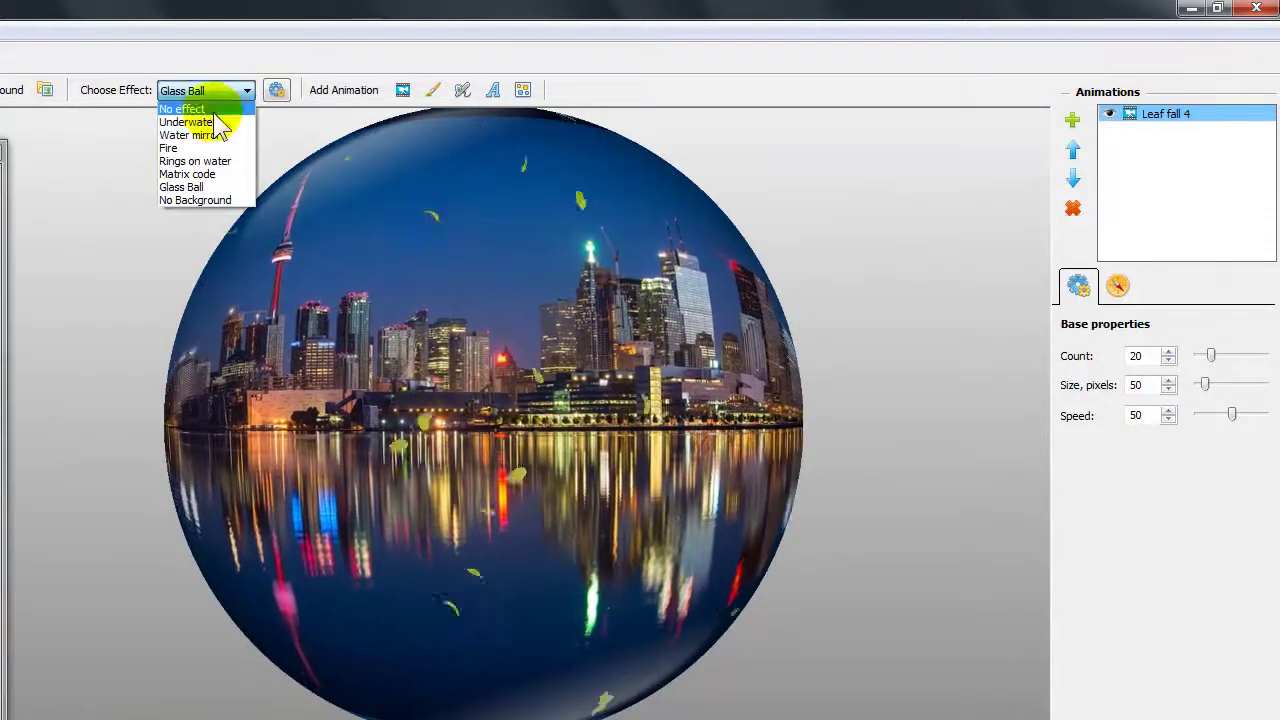
click(205, 105)
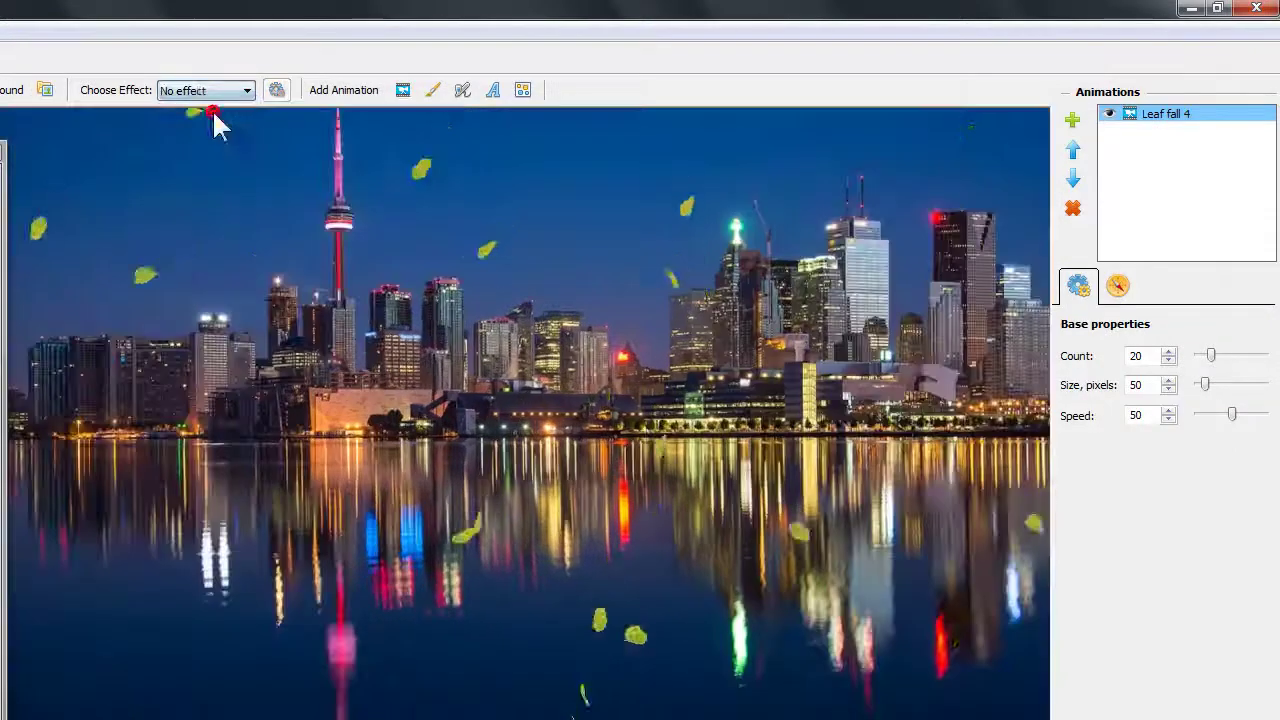
click(1073, 210)
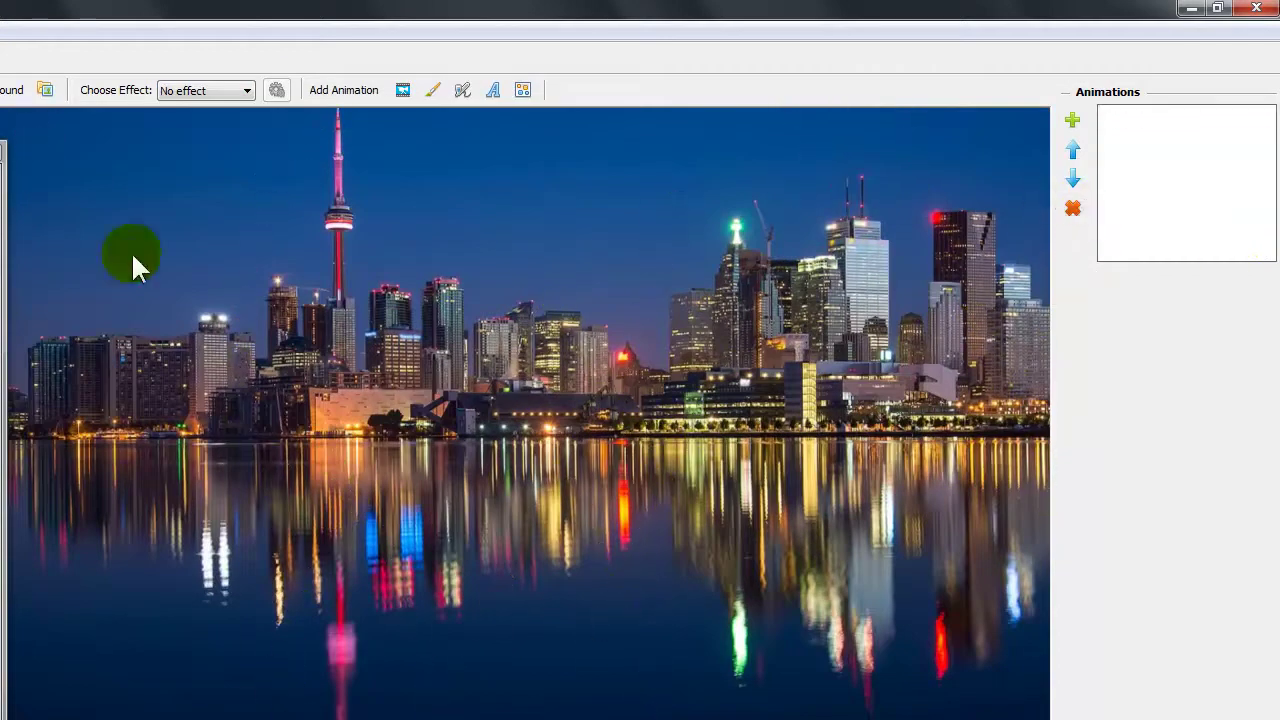
Apply the Water mirror effect to the skyline and bring the animation picker panel back into view
click(248, 90)
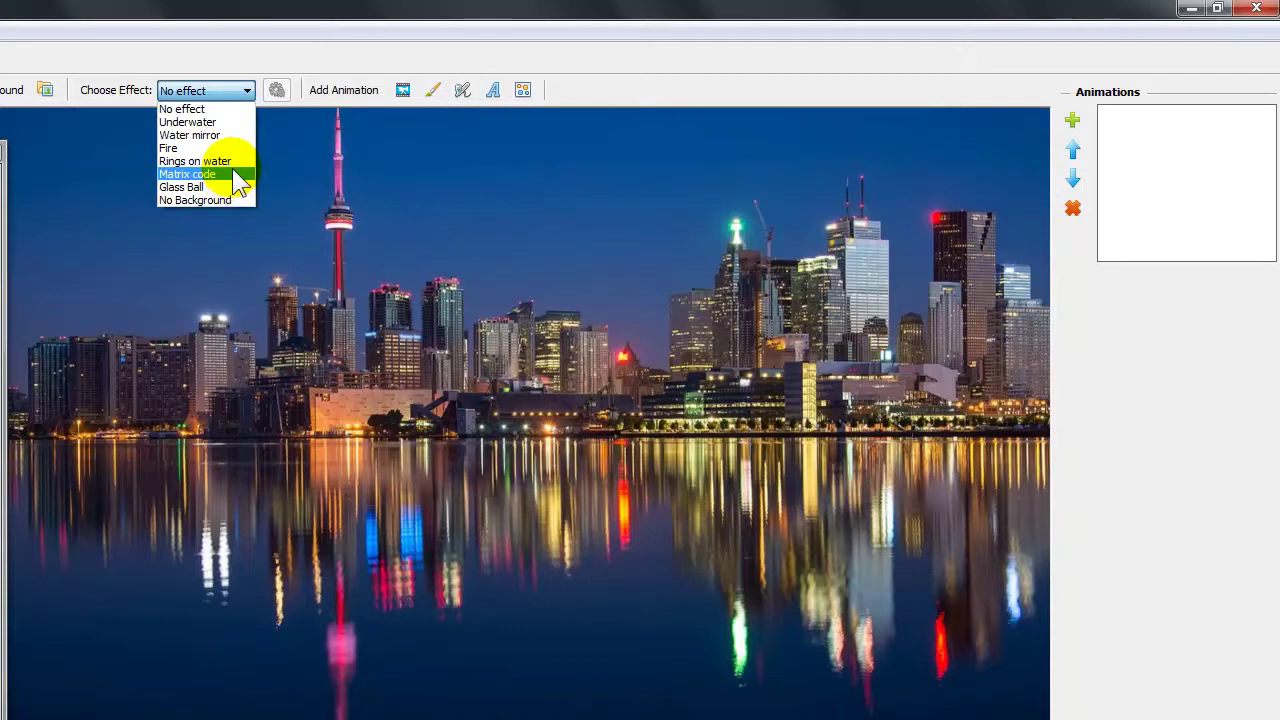
click(219, 136)
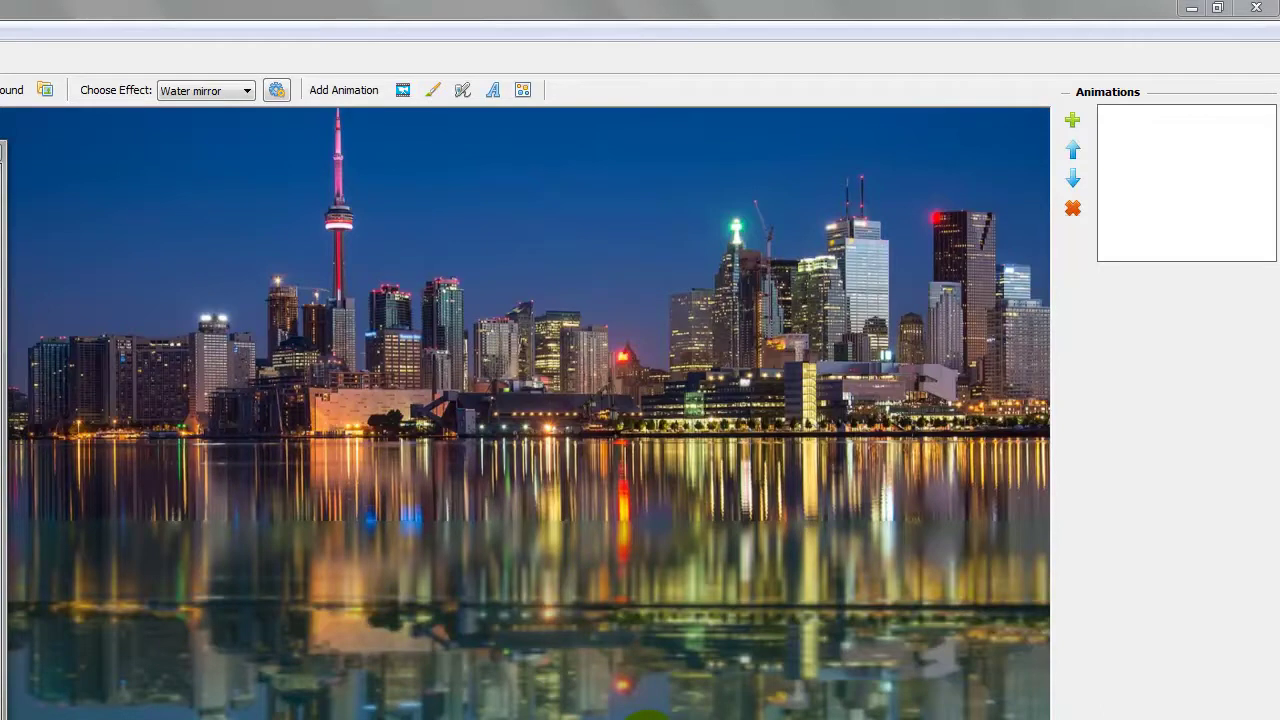
click(4, 155)
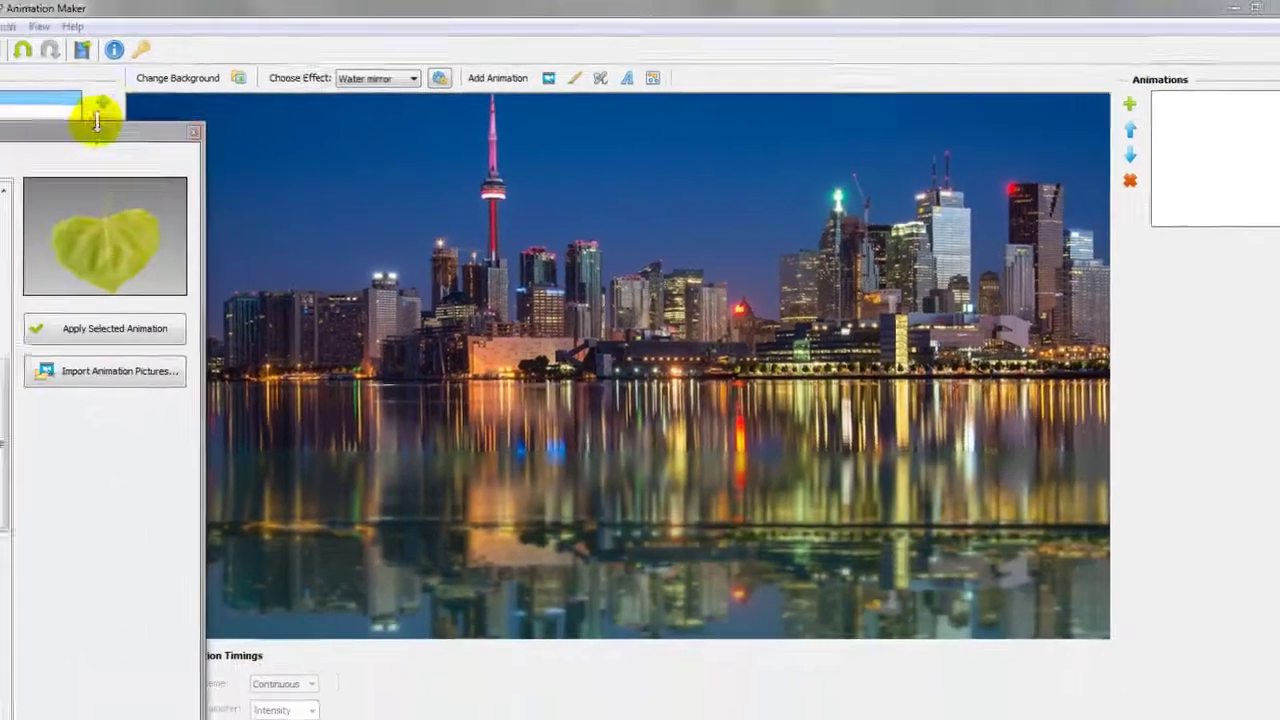
drag(96, 120, 100, 86)
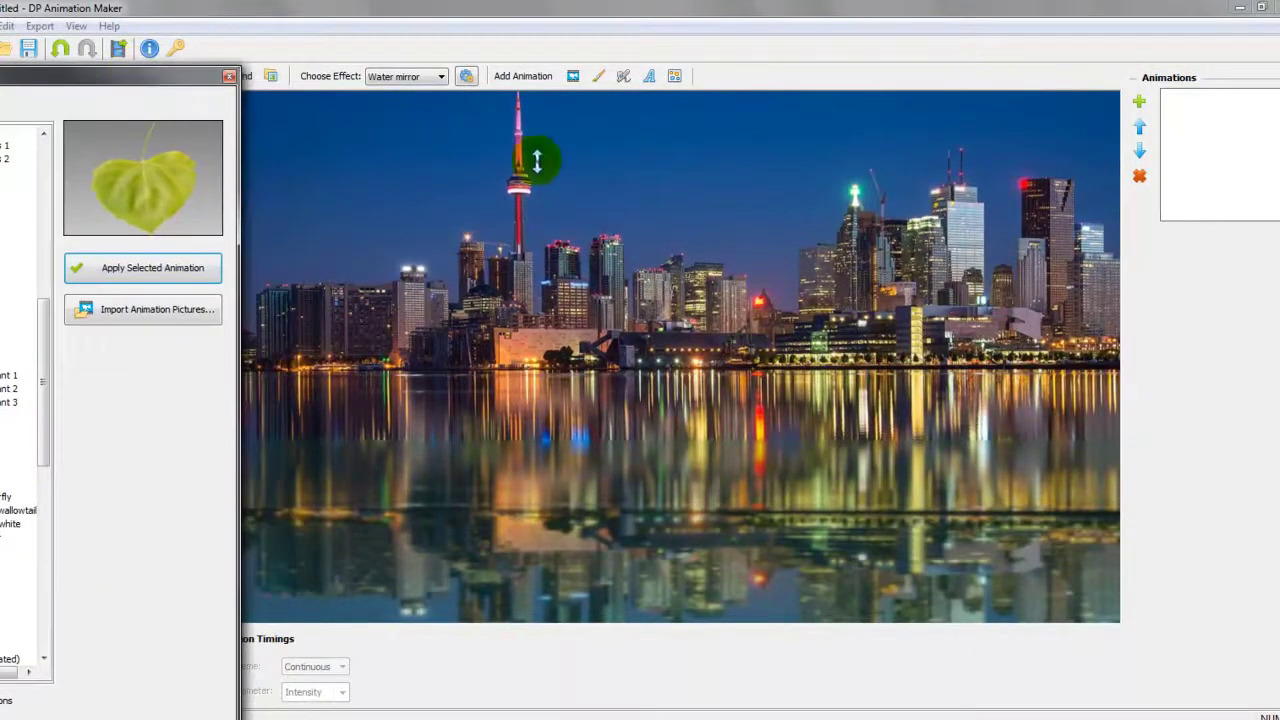
drag(537, 161, 574, 462)
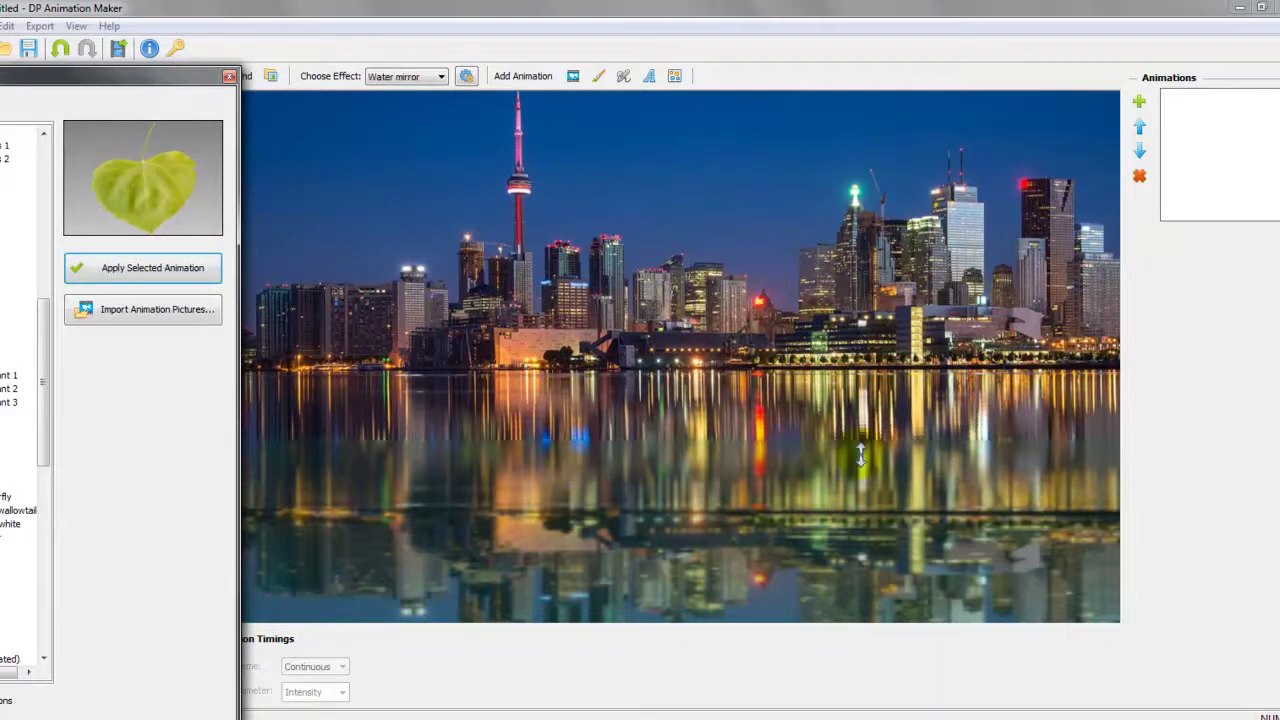
Add the Sparkle 1 airbrush animation from the Airbrushes group
drag(128, 87, 425, 42)
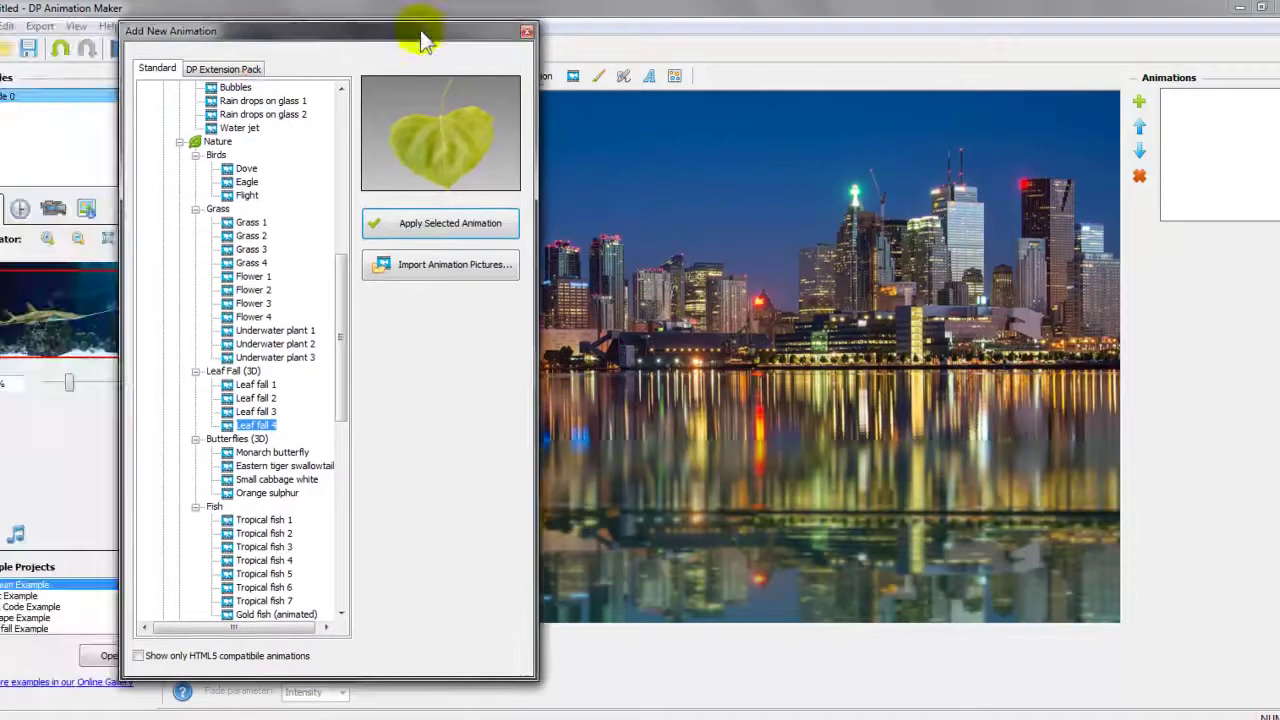
scroll(343, 514, down, 10)
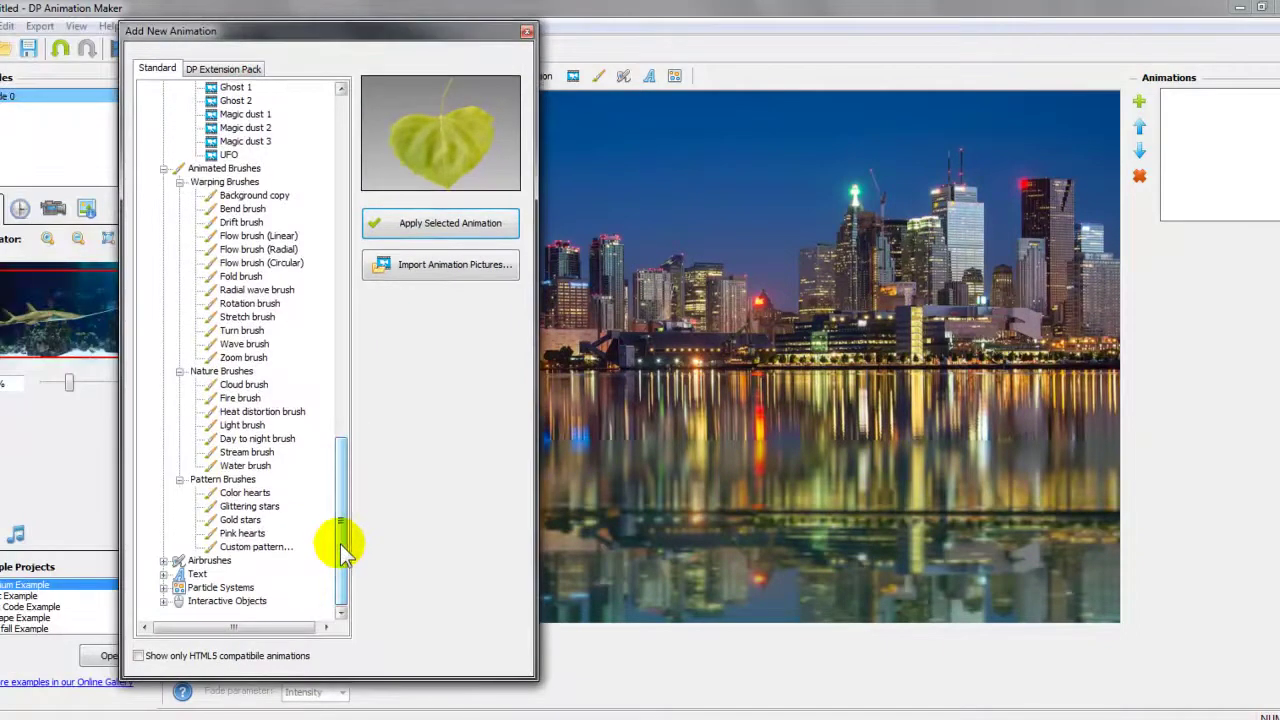
click(247, 303)
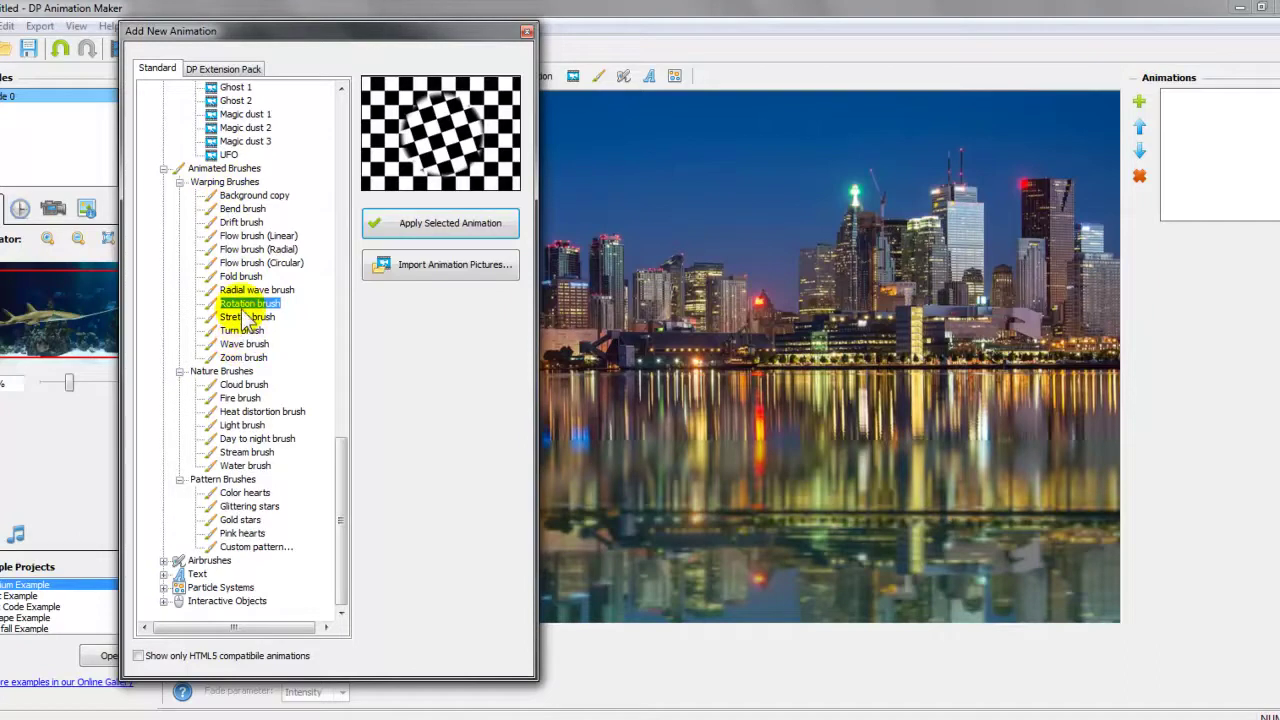
click(164, 562)
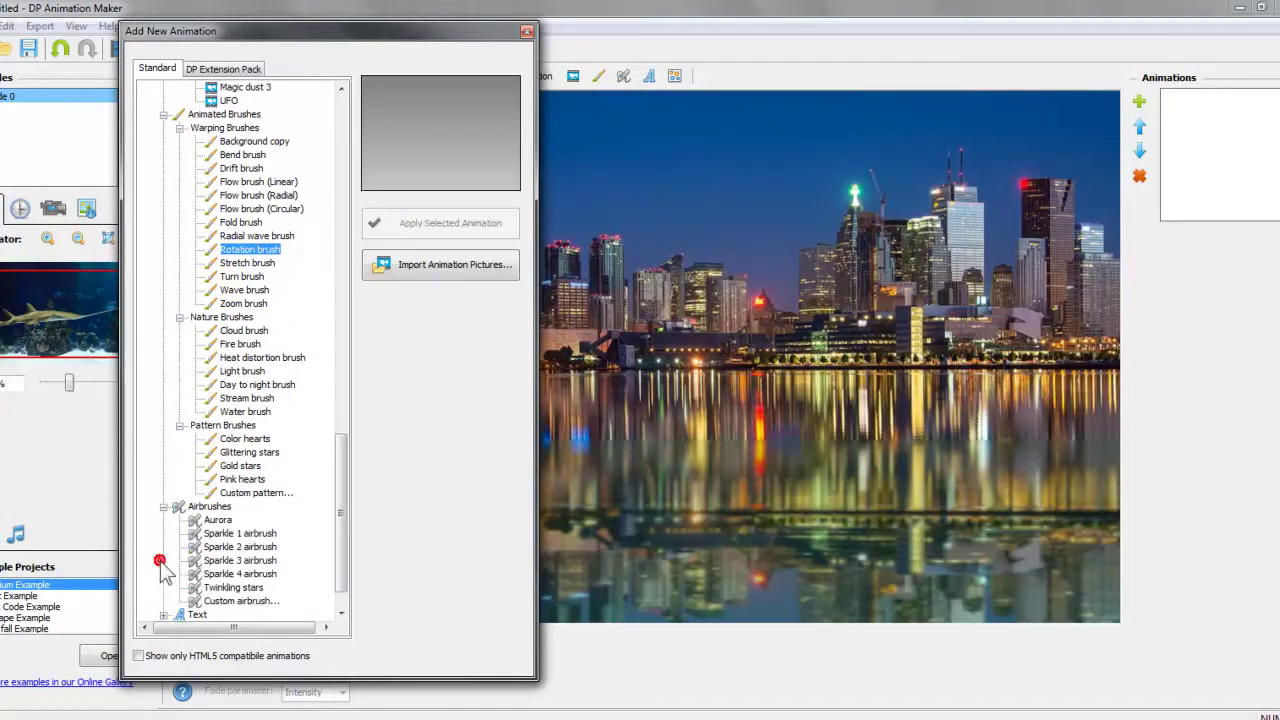
double_click(241, 535)
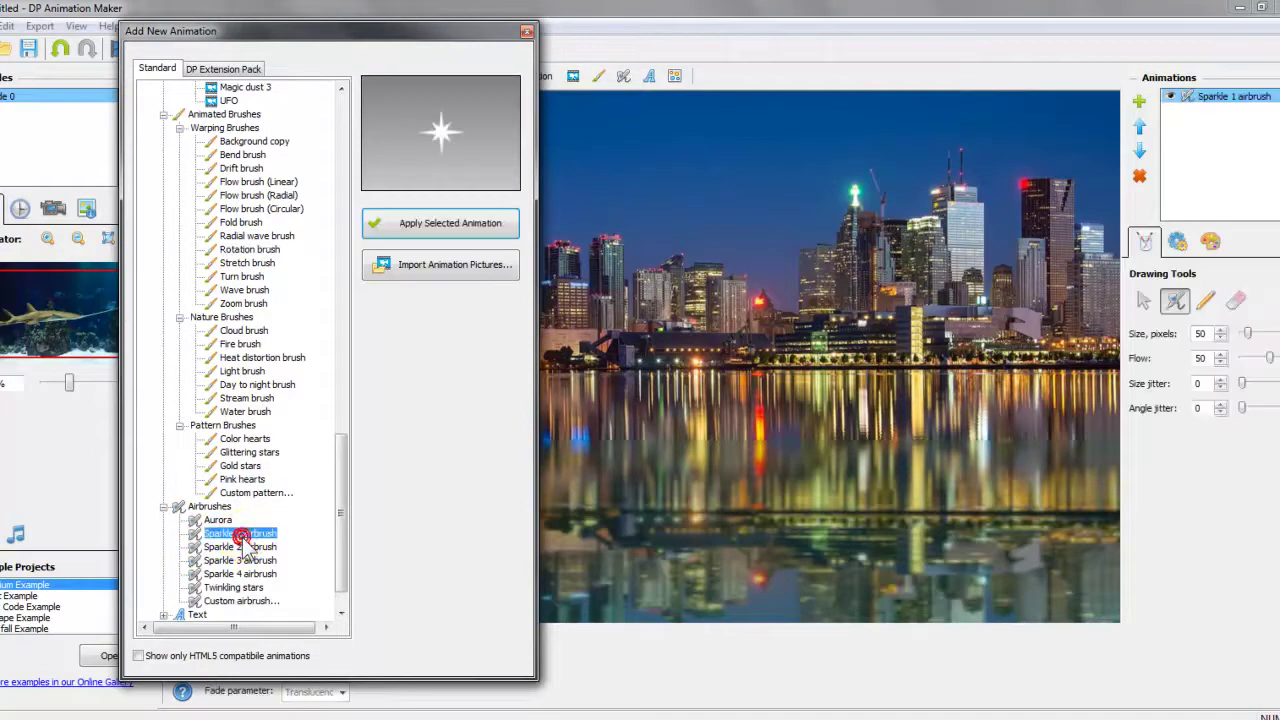
Paint Sparkle 1 sparkles across the skyline and its water reflection
mouse_move(731, 207)
mouse_down()
mouse_move(936, 270)
mouse_move(975, 356)
mouse_move(945, 445)
mouse_move(820, 410)
mouse_move(725, 275)
mouse_move(730, 205)
mouse_move(899, 161)
mouse_move(666, 151)
mouse_up()
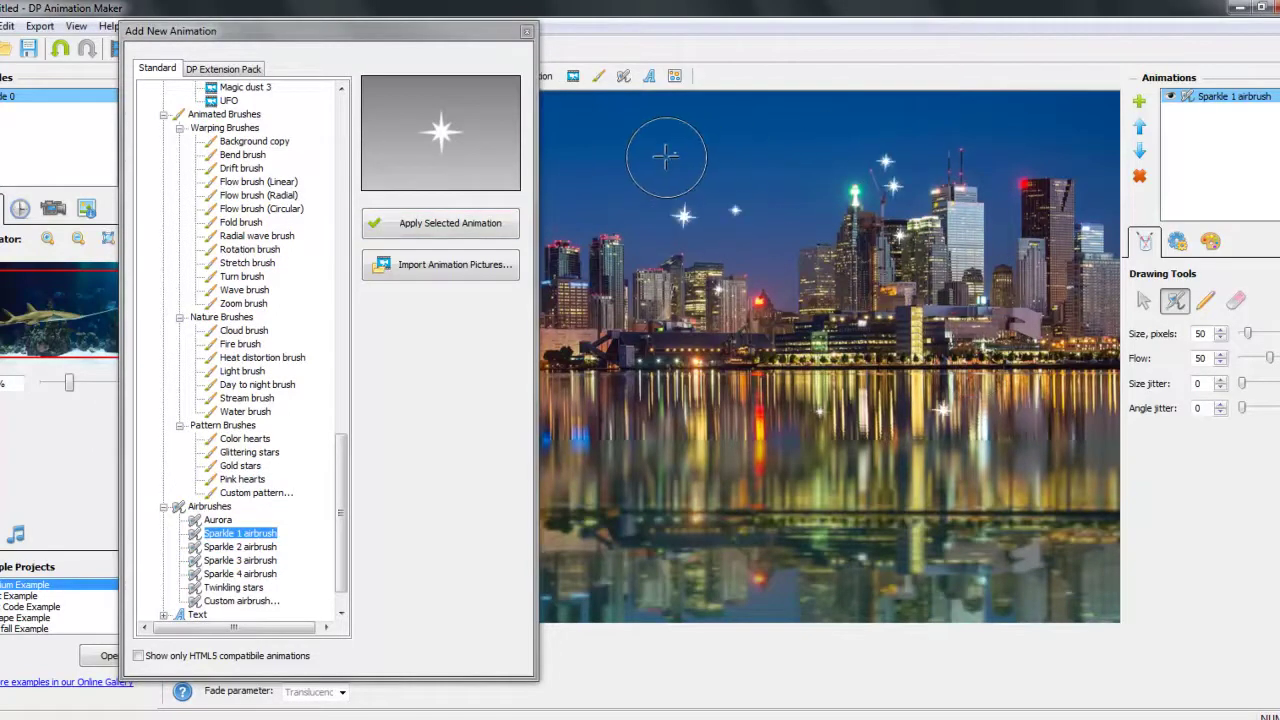
click(236, 588)
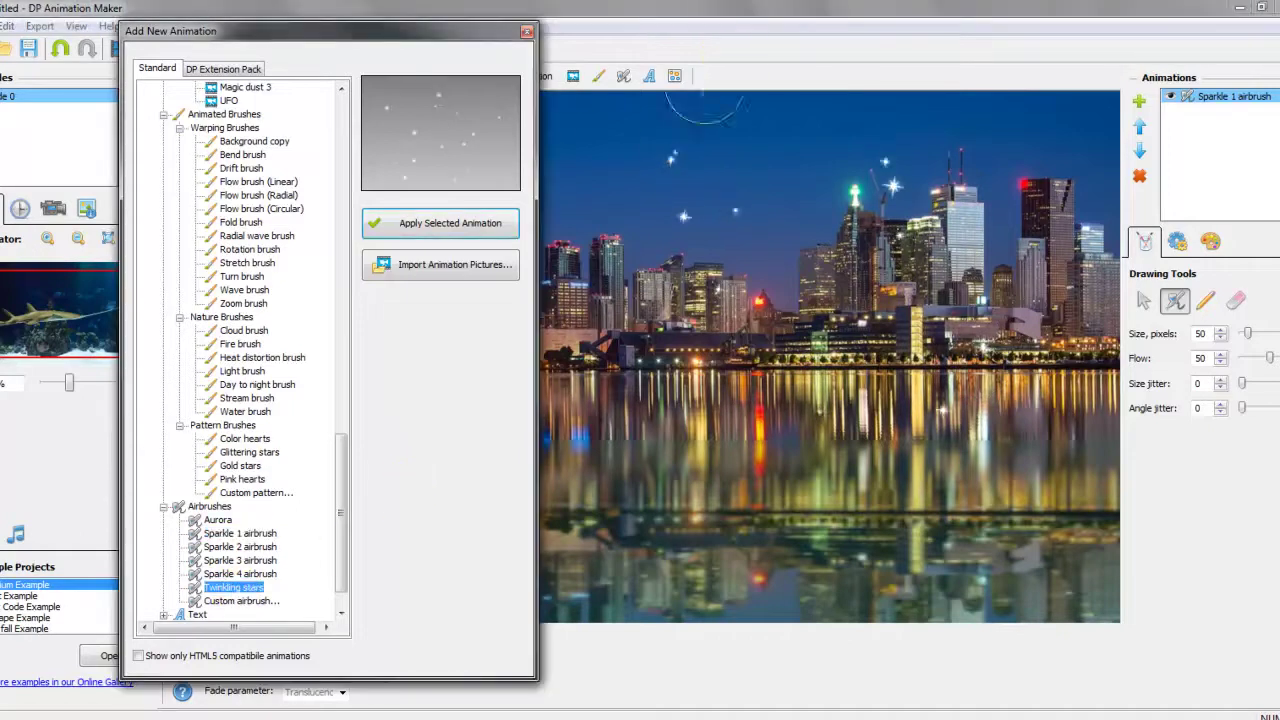
click(341, 612)
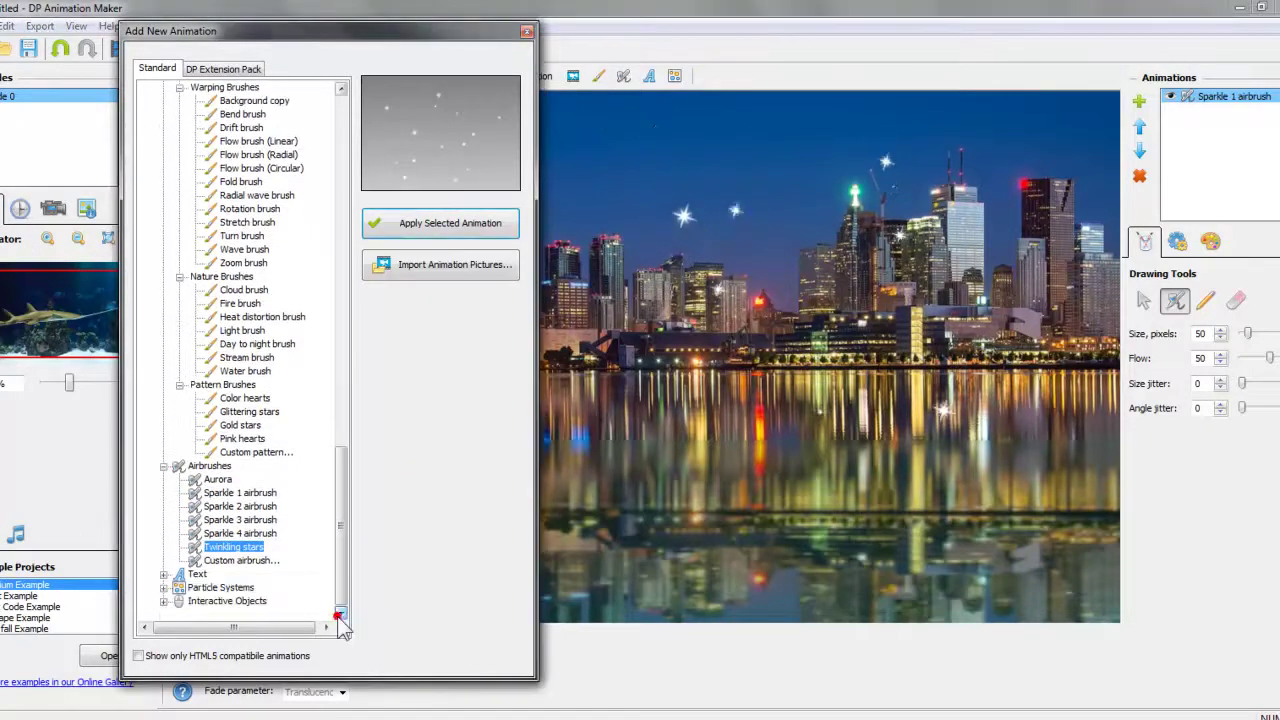
click(340, 614)
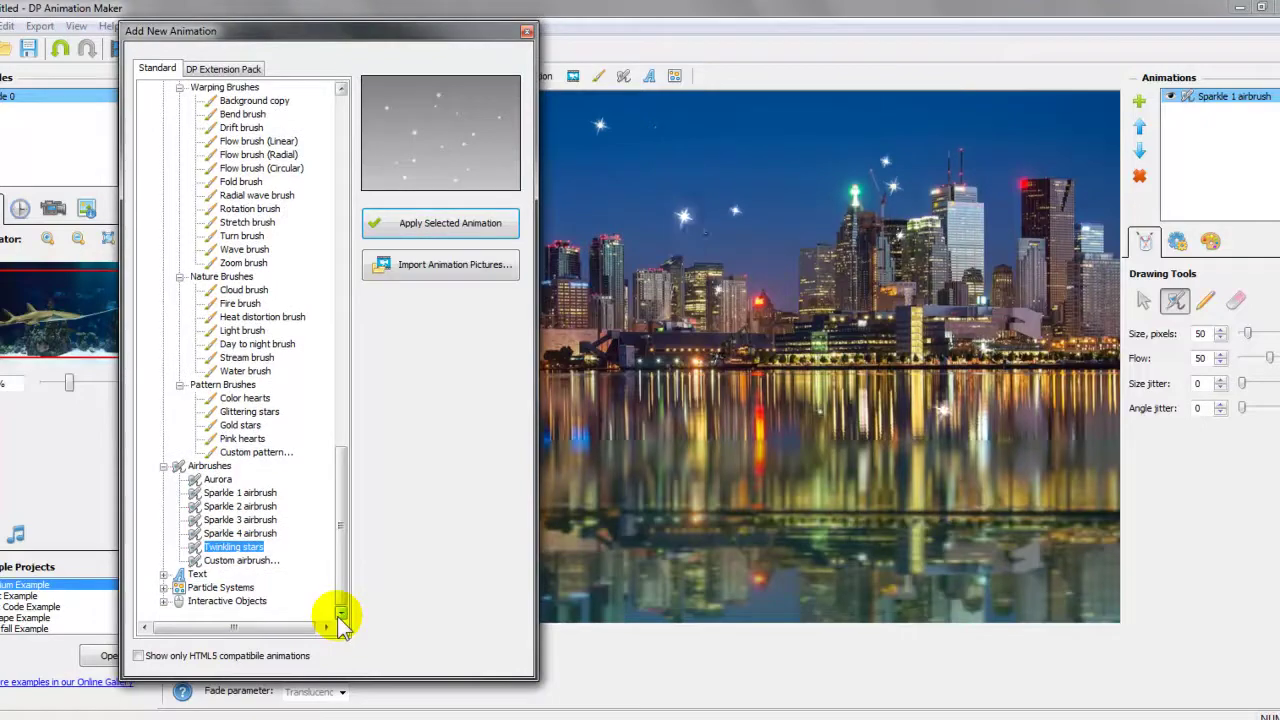